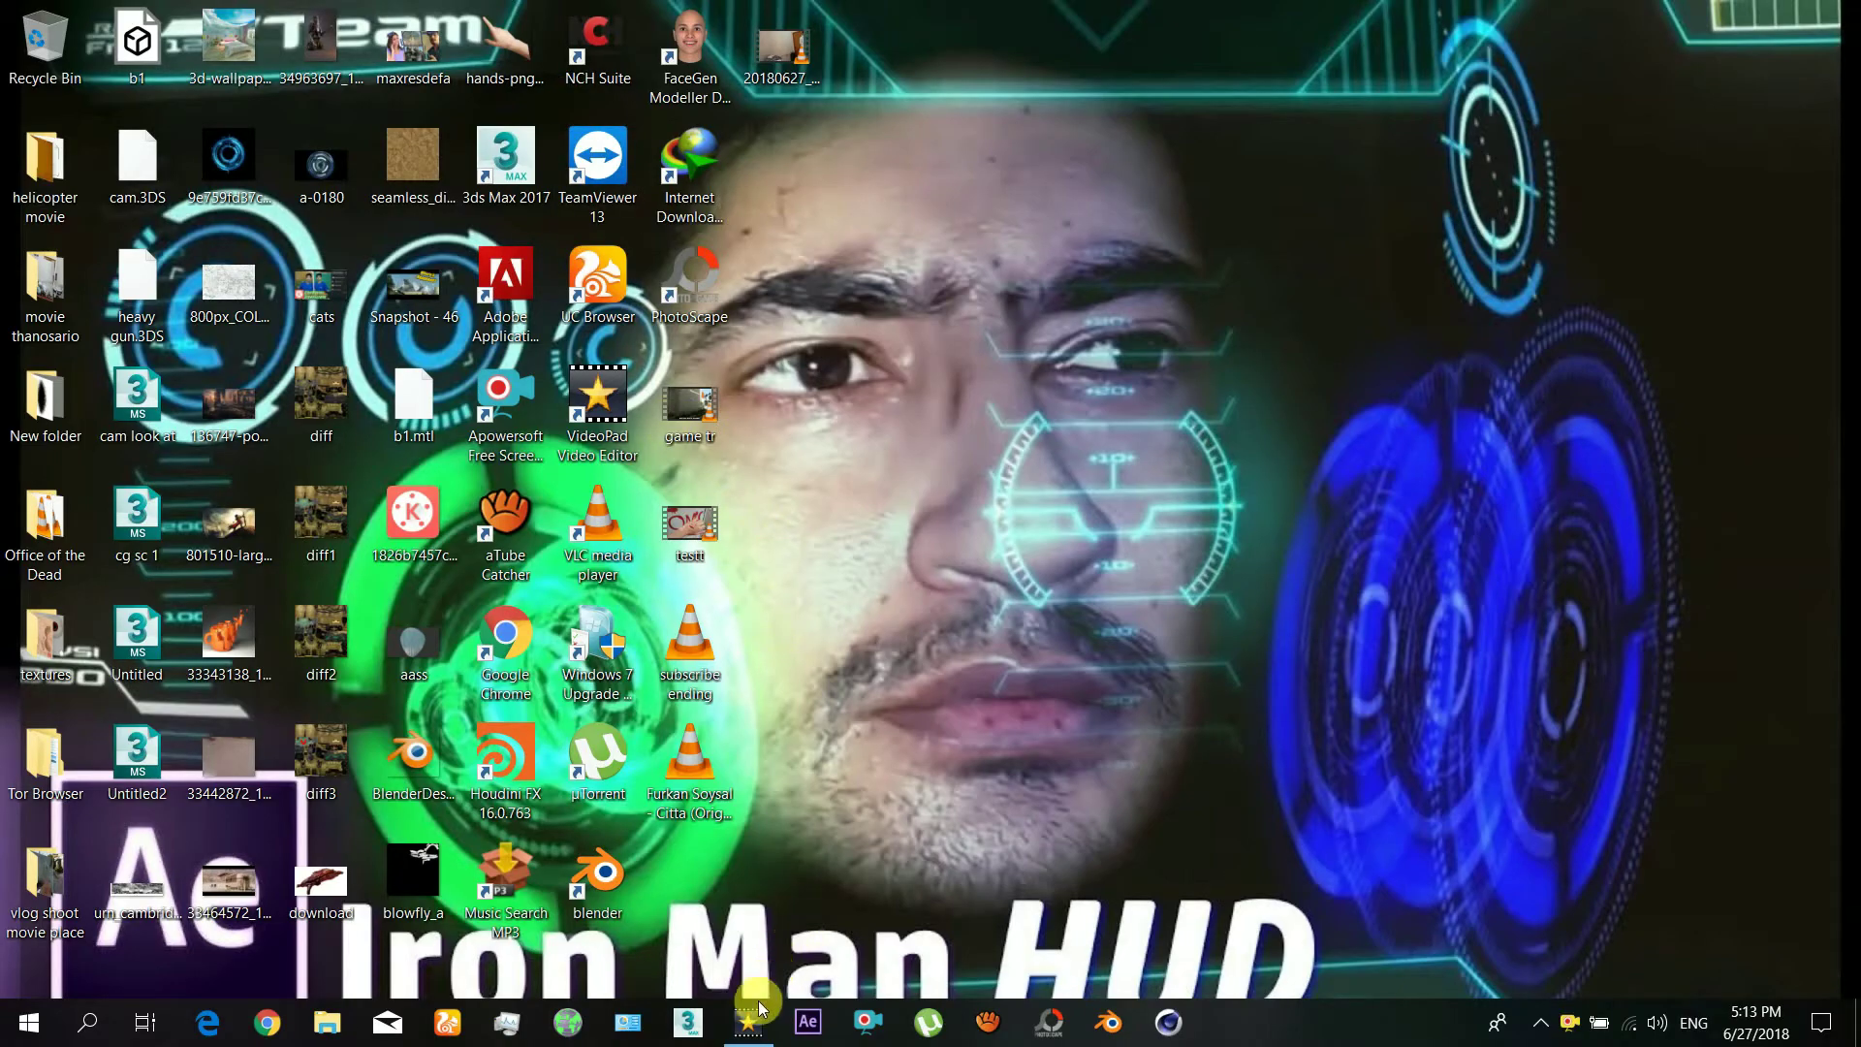
# Step: Restore the VideoPad window showing the hand-and-green-square clips on Video Track 1
pyautogui.click(752, 1018)
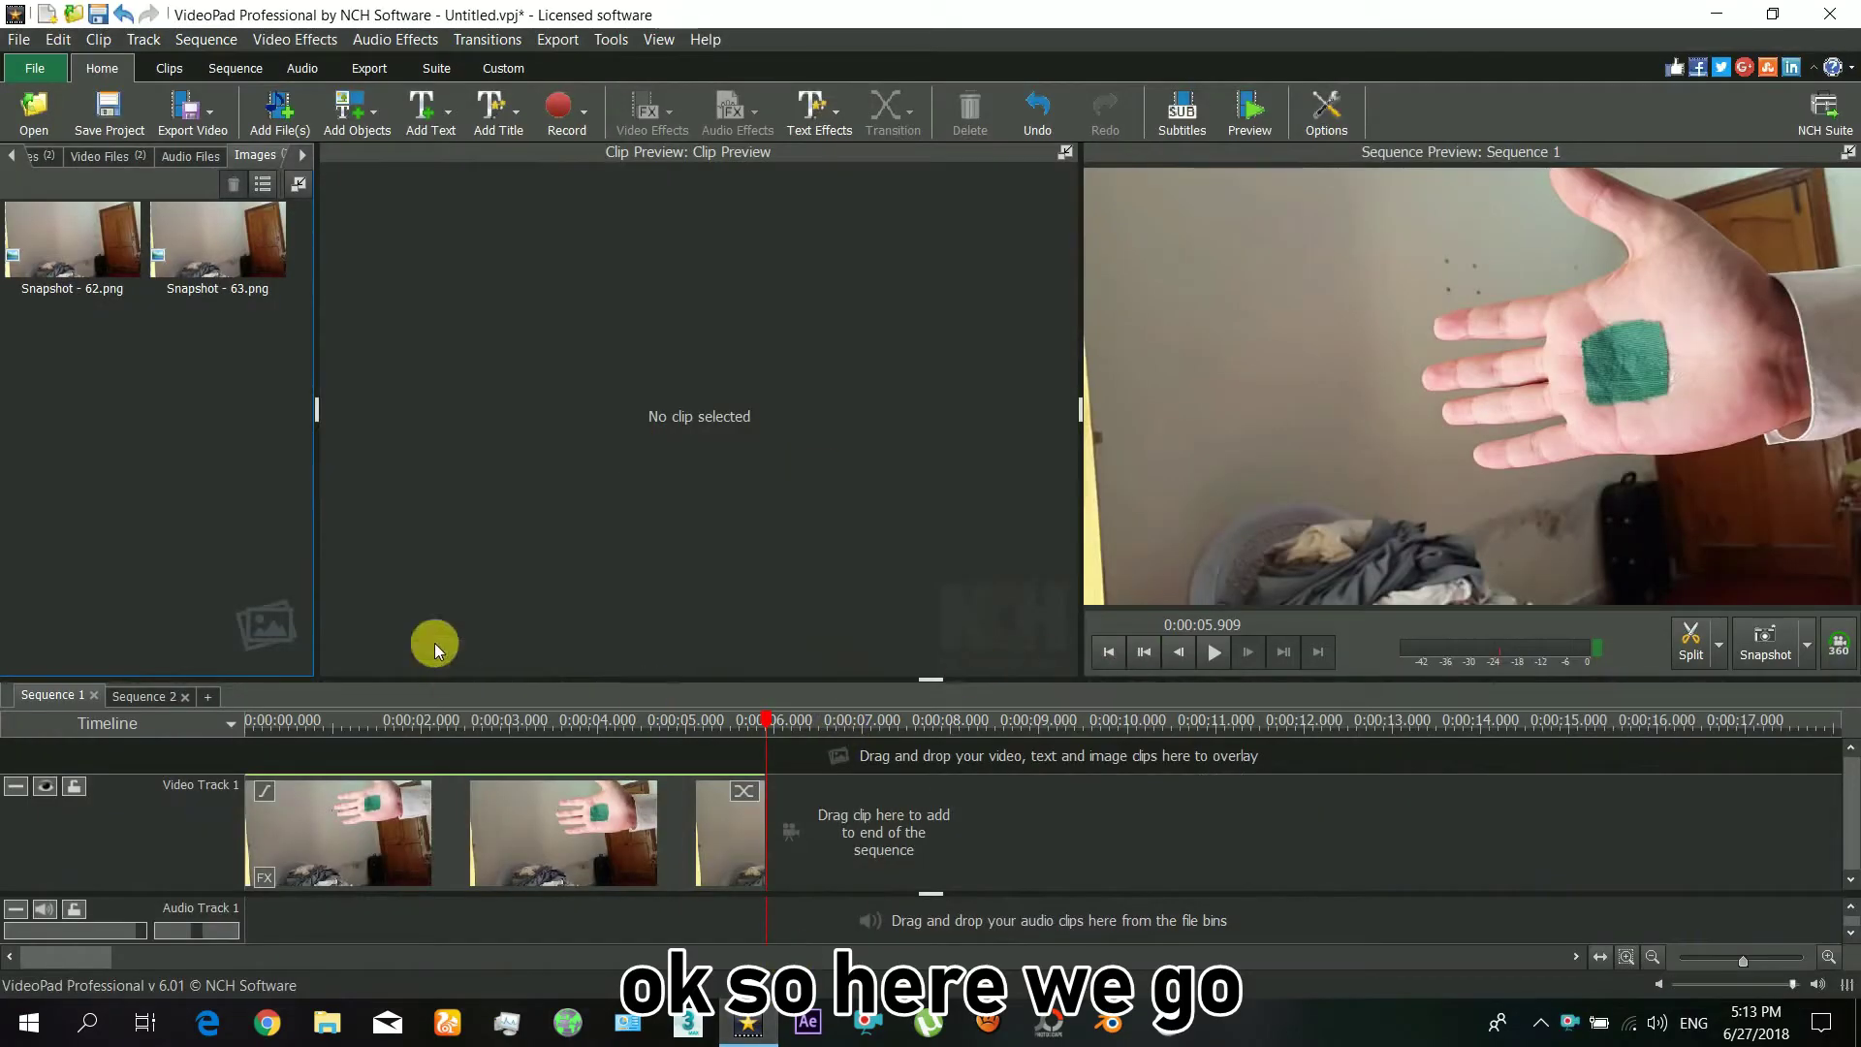
# Step: Preview the hand footage, then load Snapshot - 63.png into the clip preview and check it
pyautogui.click(124, 156)
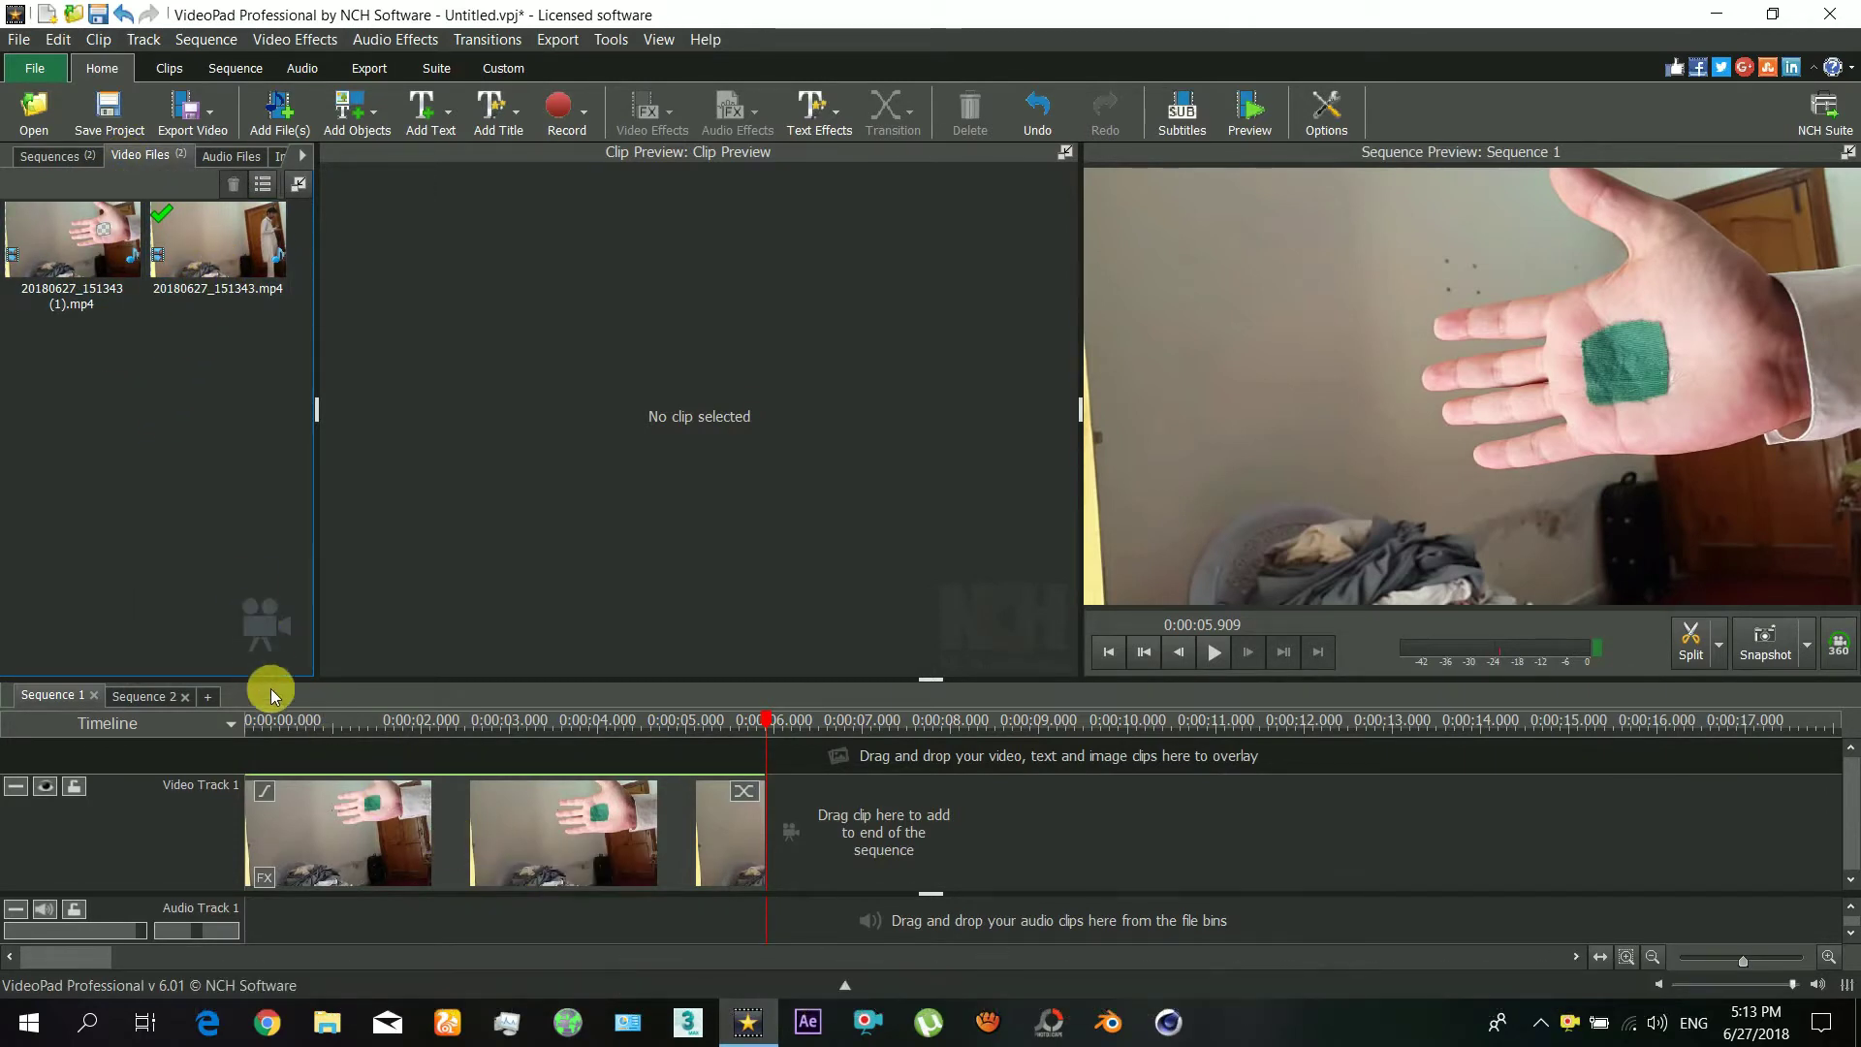
pyautogui.moveTo(271, 718); pyautogui.dragTo(434, 719)
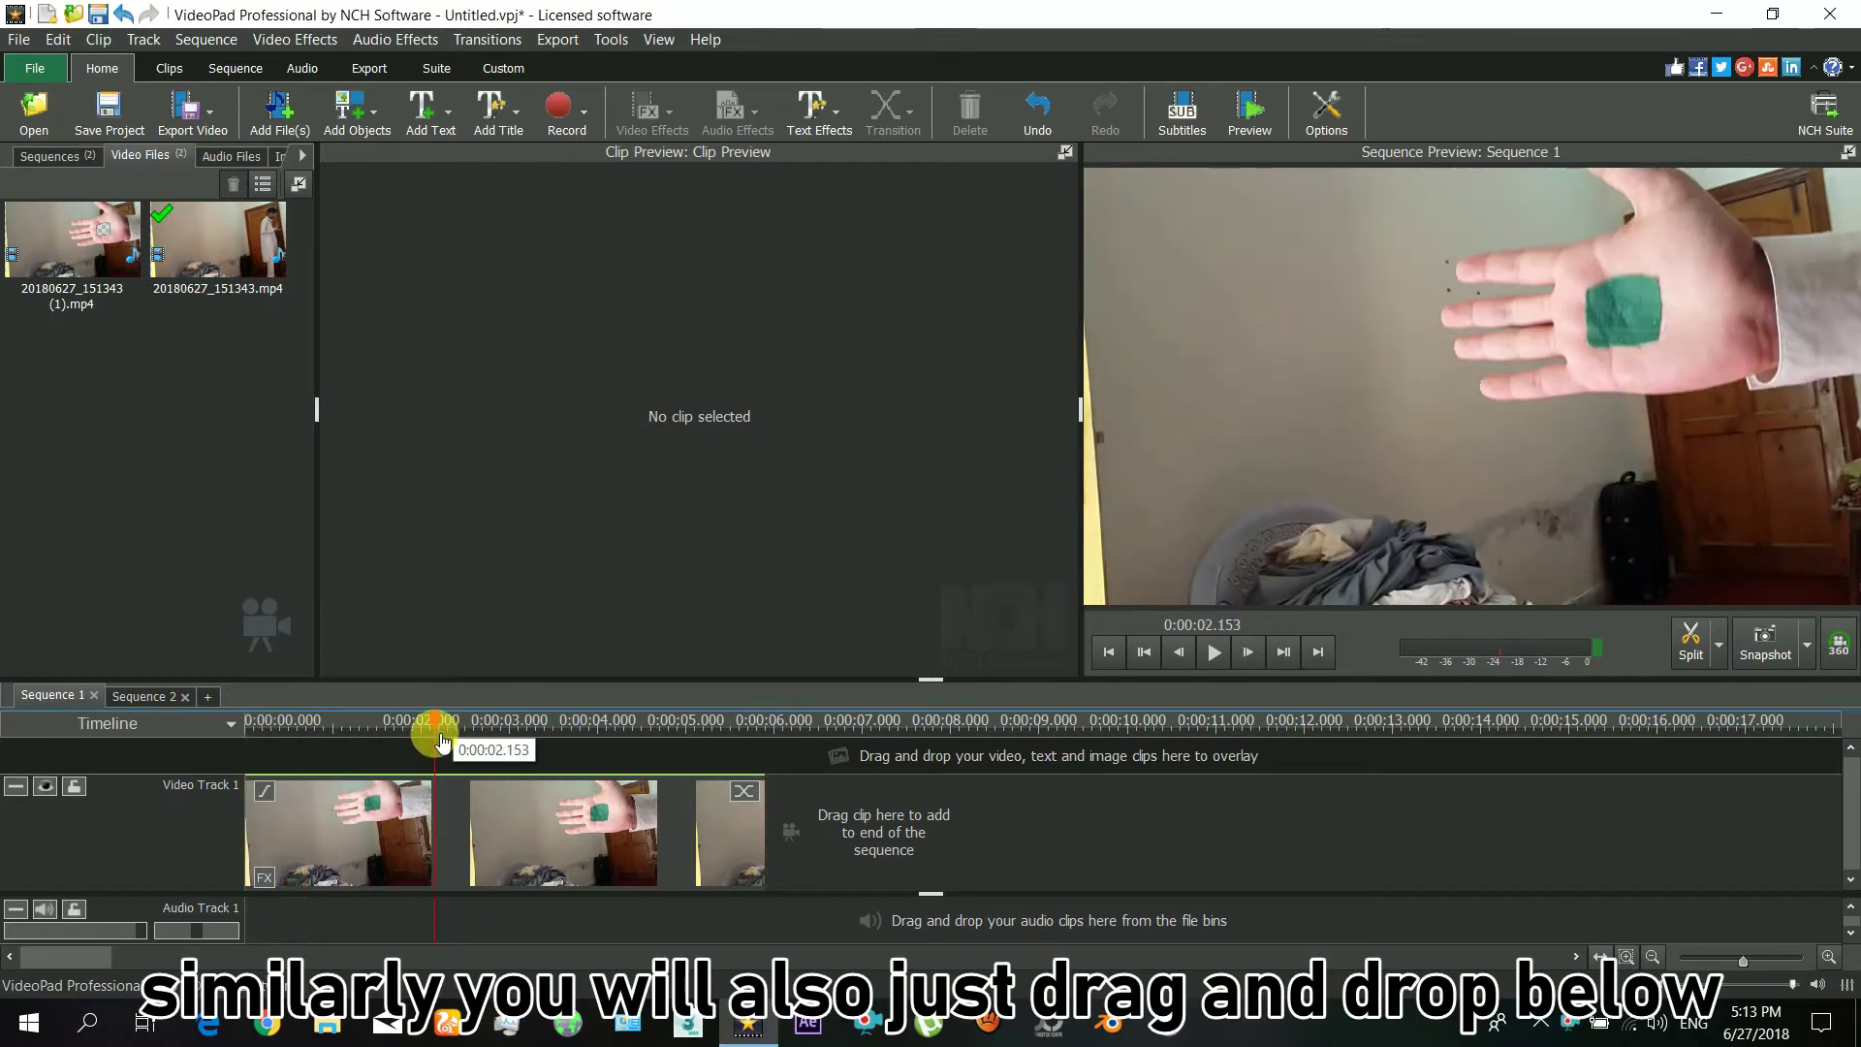
pyautogui.click(279, 156)
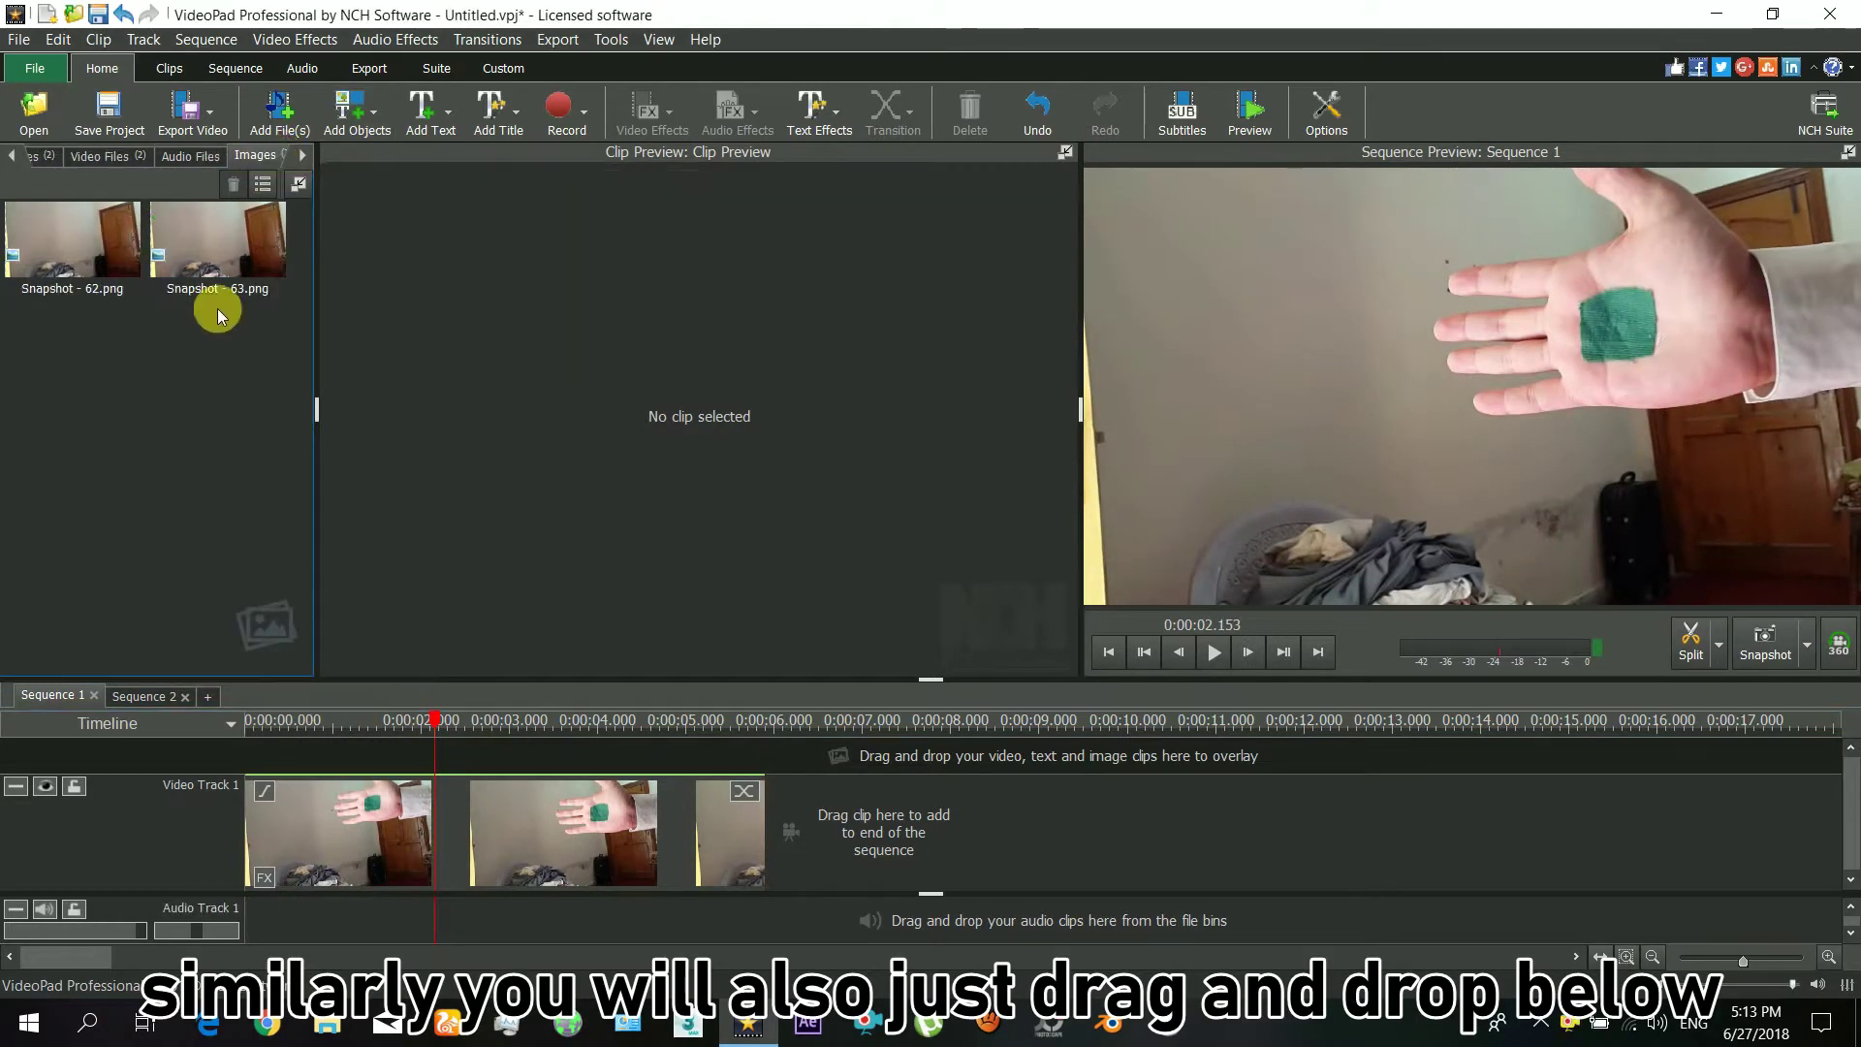
pyautogui.click(217, 259)
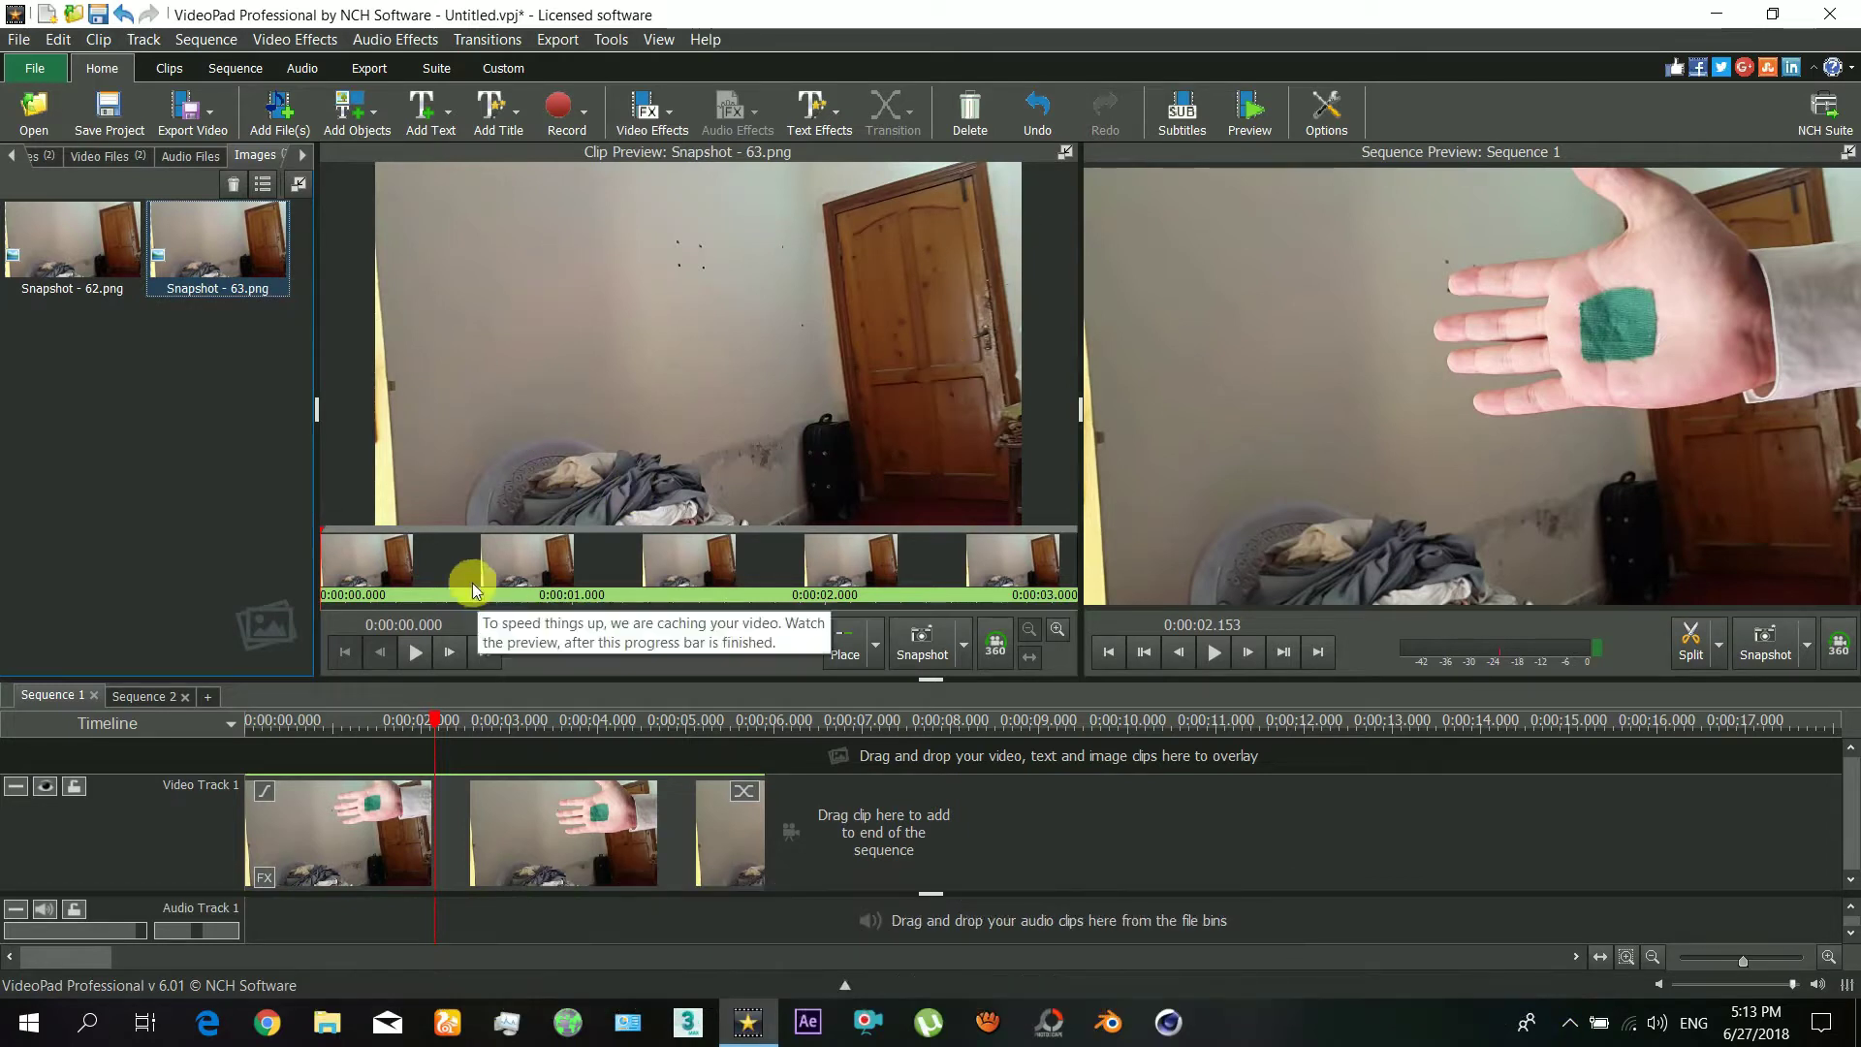
pyautogui.click(523, 558)
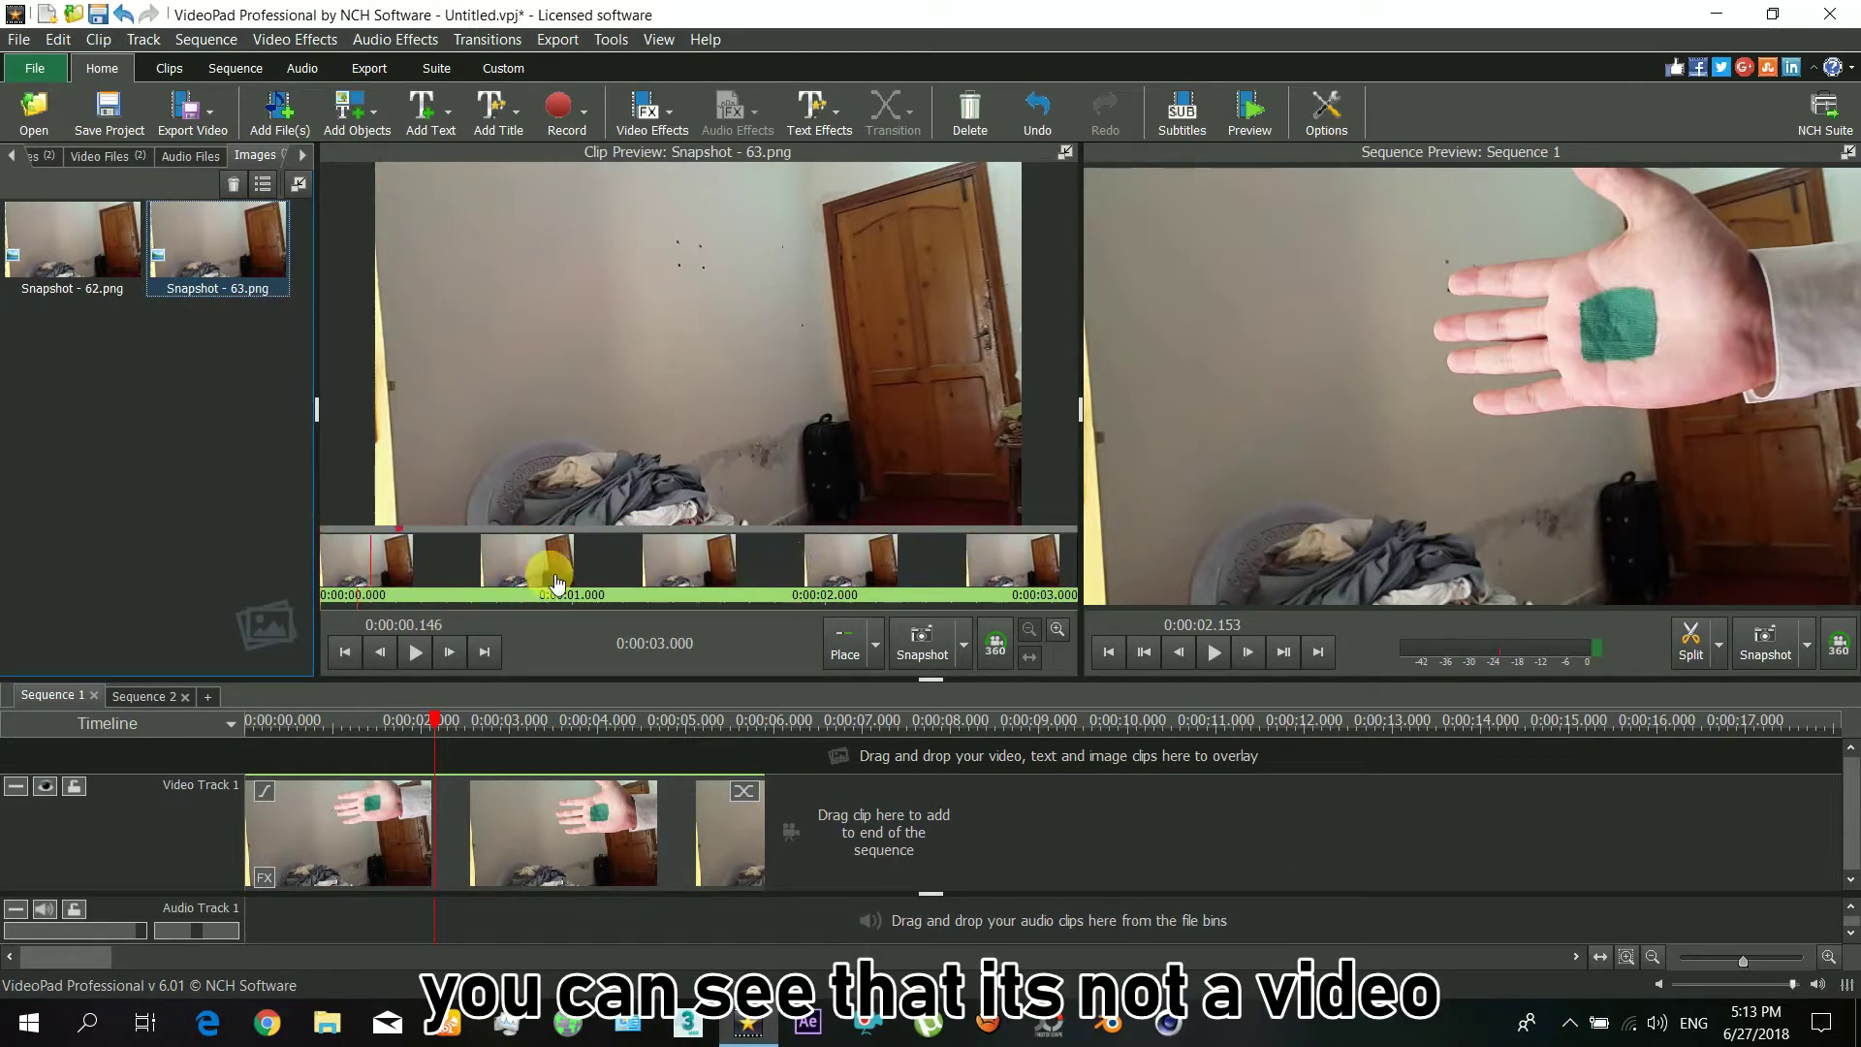
pyautogui.click(794, 532)
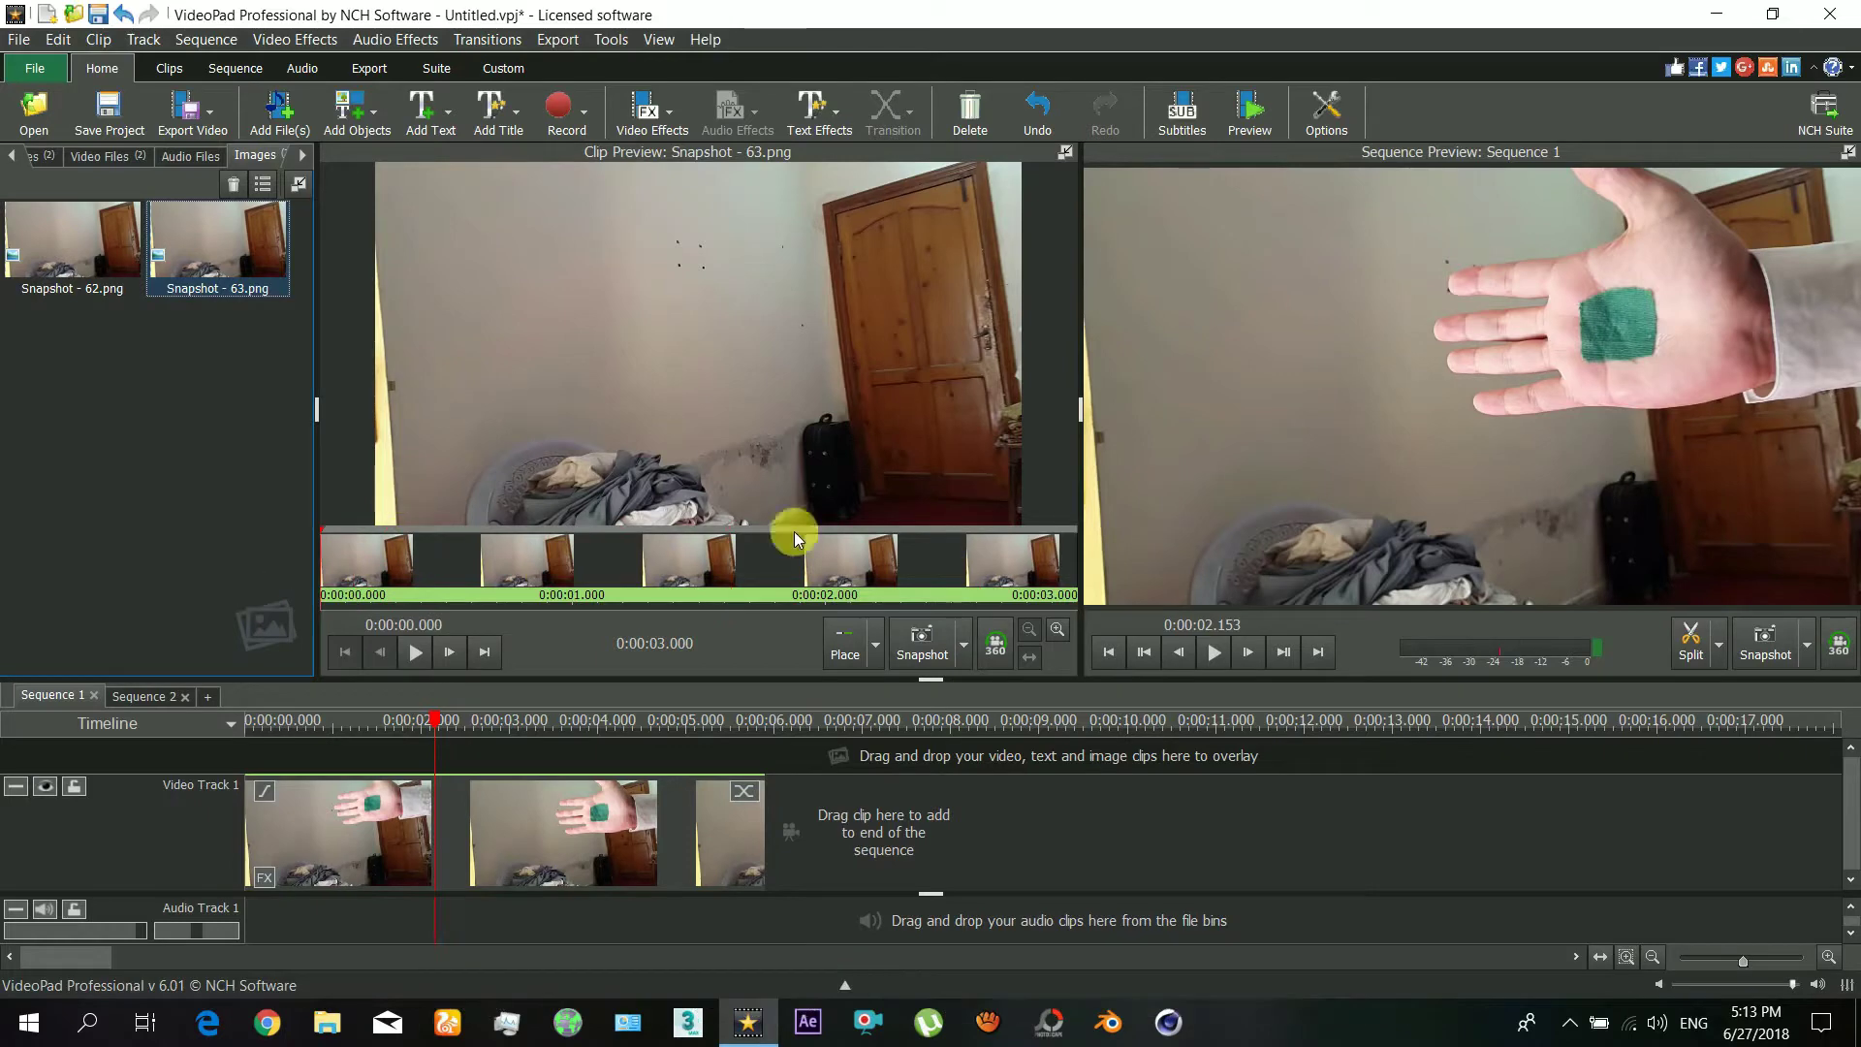
# Step: Scrub the hand clip 20180627_151343.mp4 around 1.5, 6 and 4 seconds
pyautogui.moveTo(266, 725); pyautogui.dragTo(543, 728)
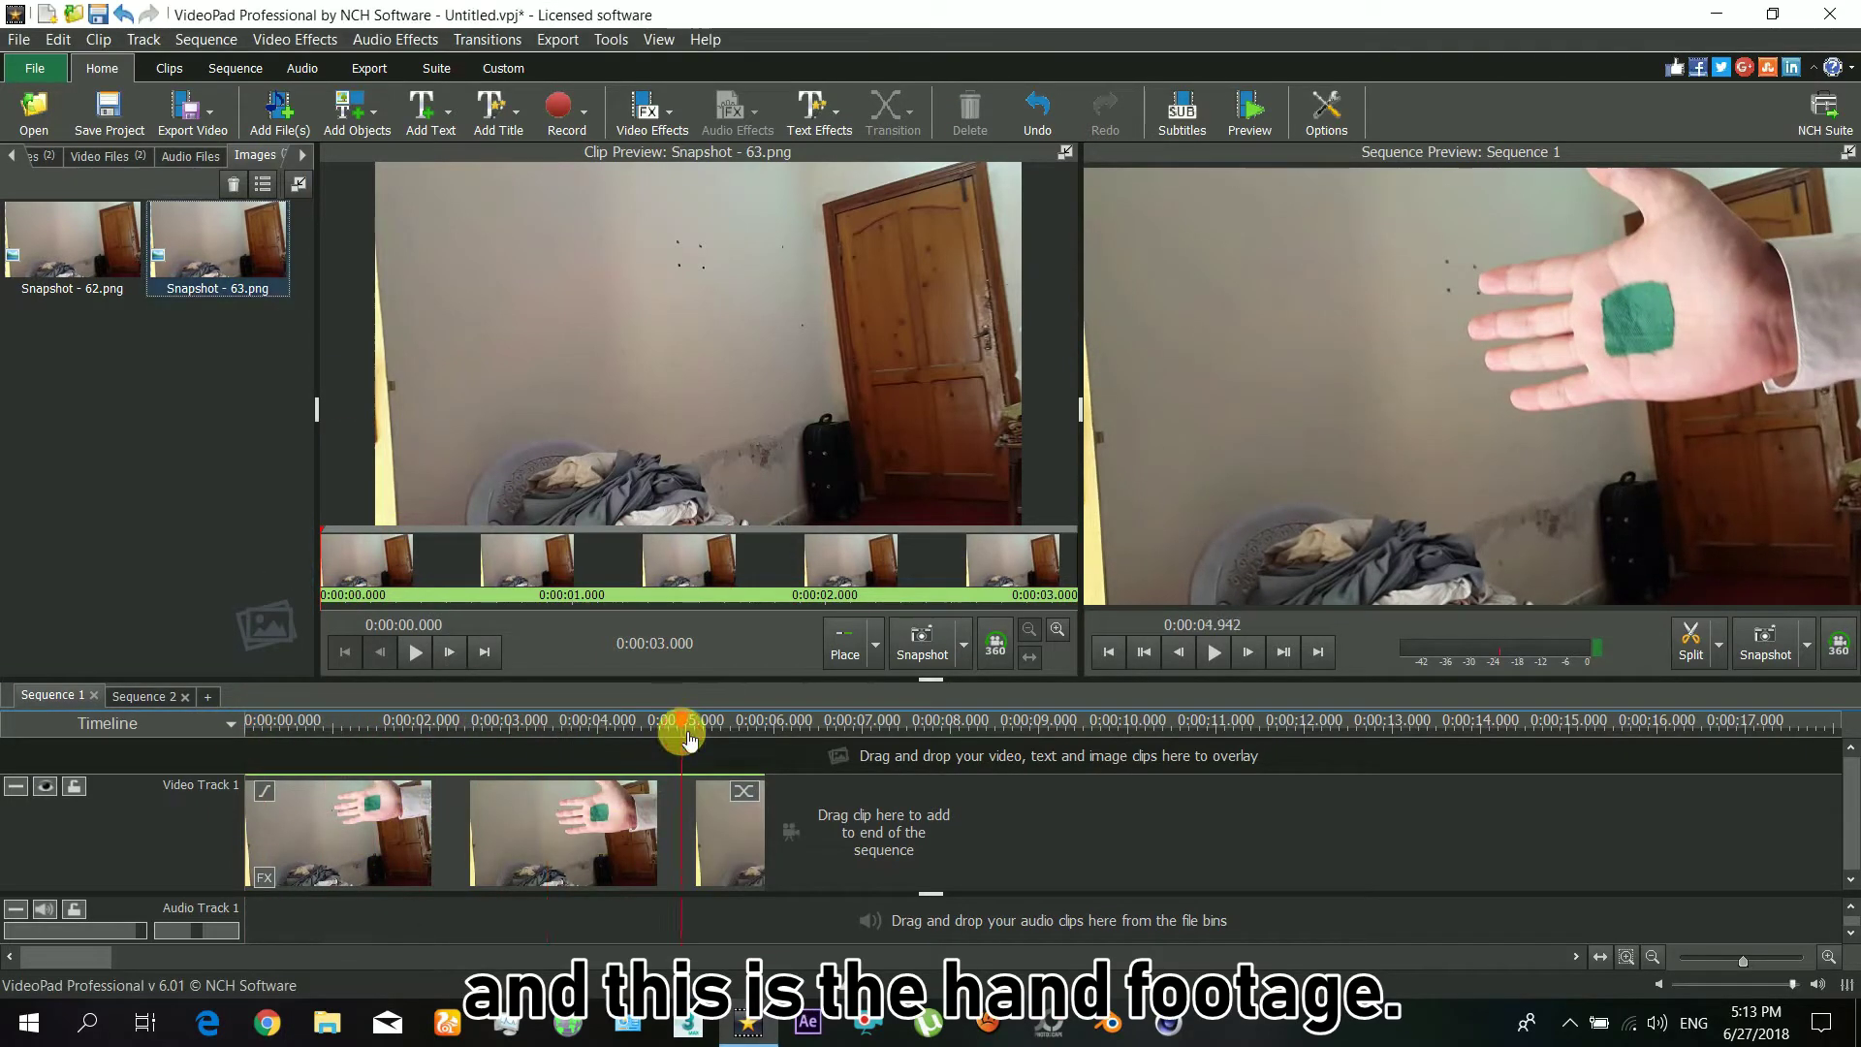
pyautogui.moveTo(676, 726); pyautogui.dragTo(759, 739)
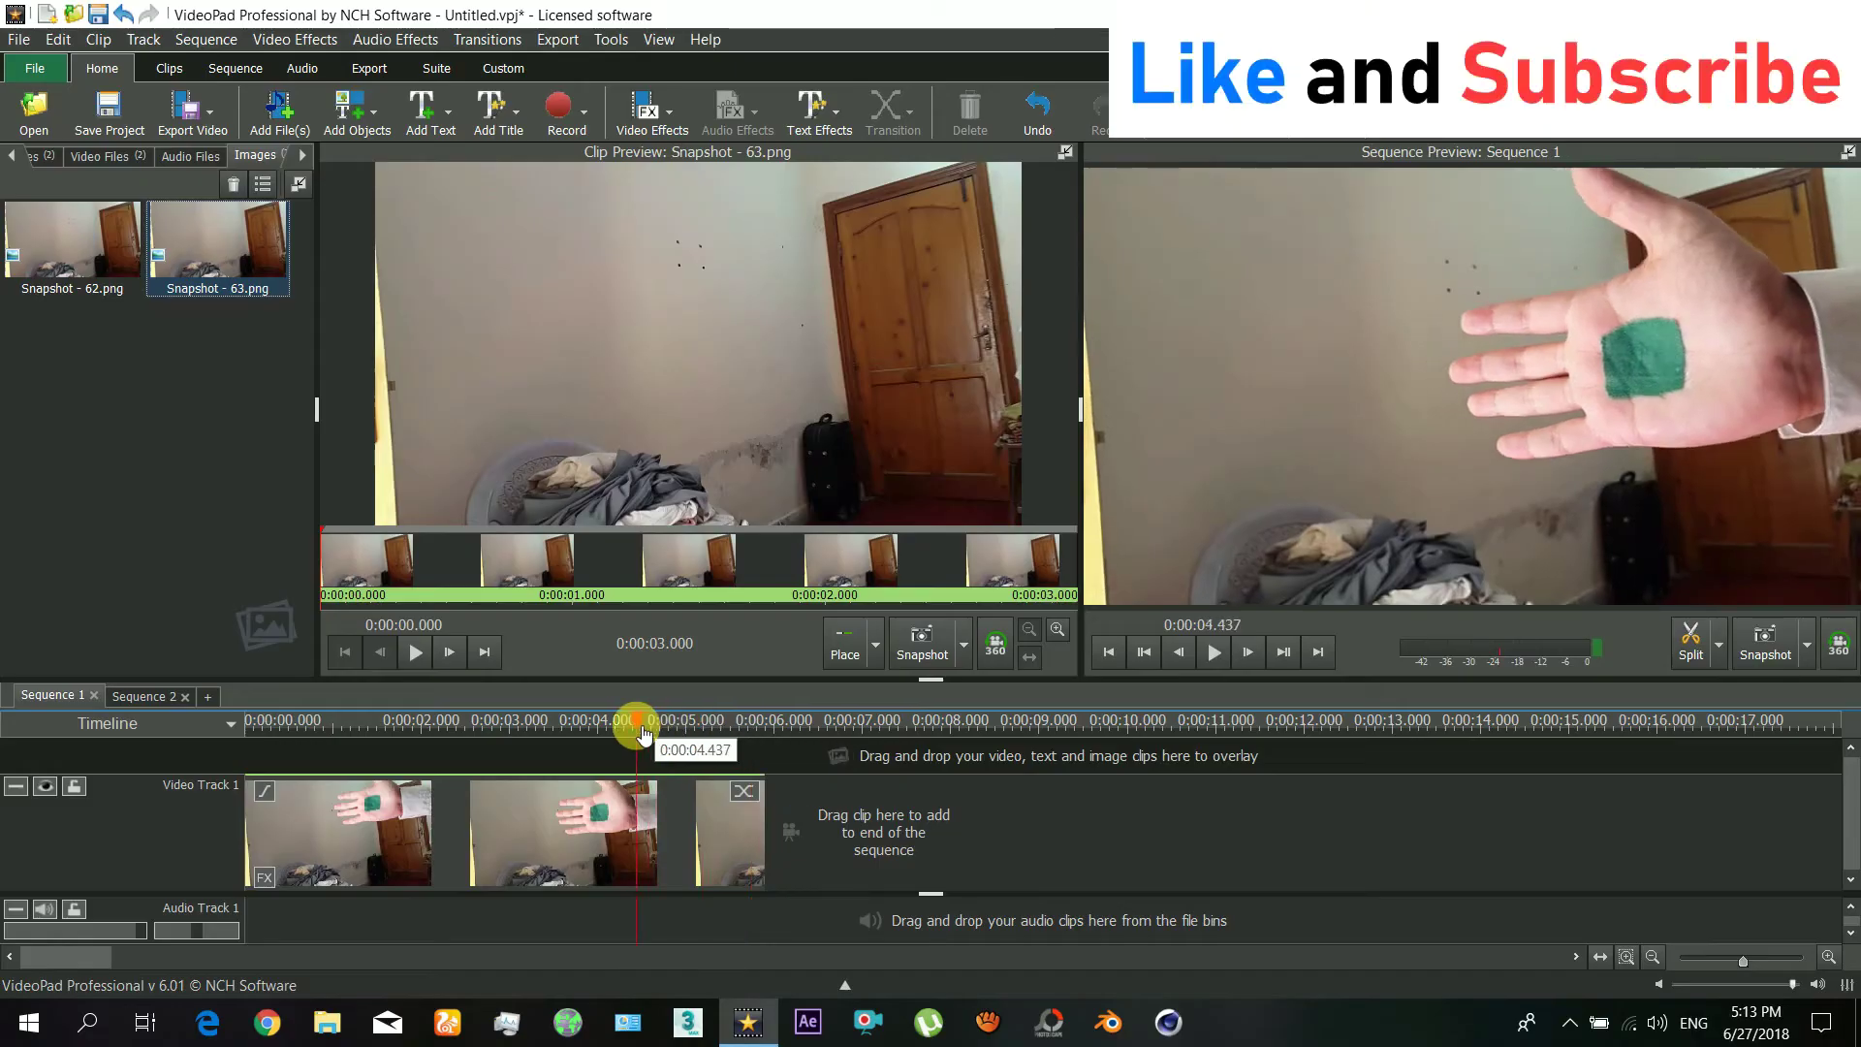
pyautogui.moveTo(623, 725); pyautogui.dragTo(649, 734)
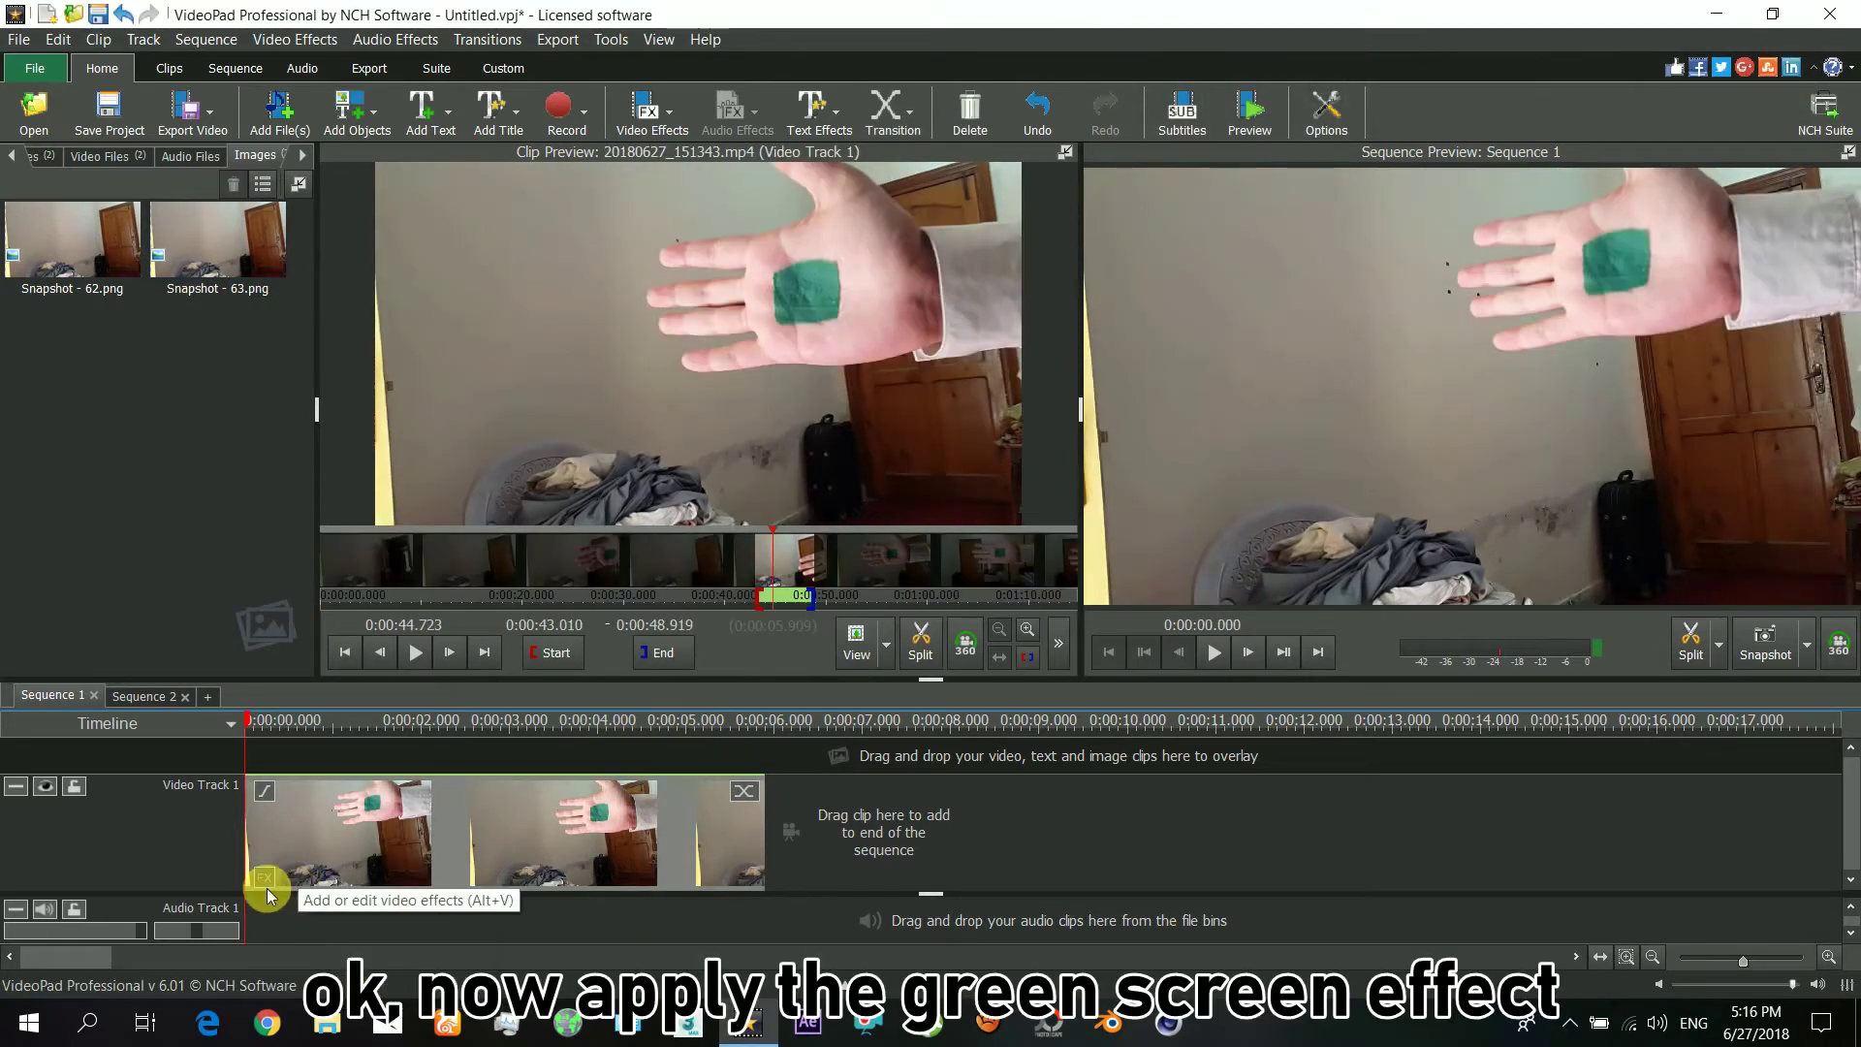
# Step: Add a Green Screen effect to the hand clip, keying the green cloth colour
pyautogui.click(266, 886)
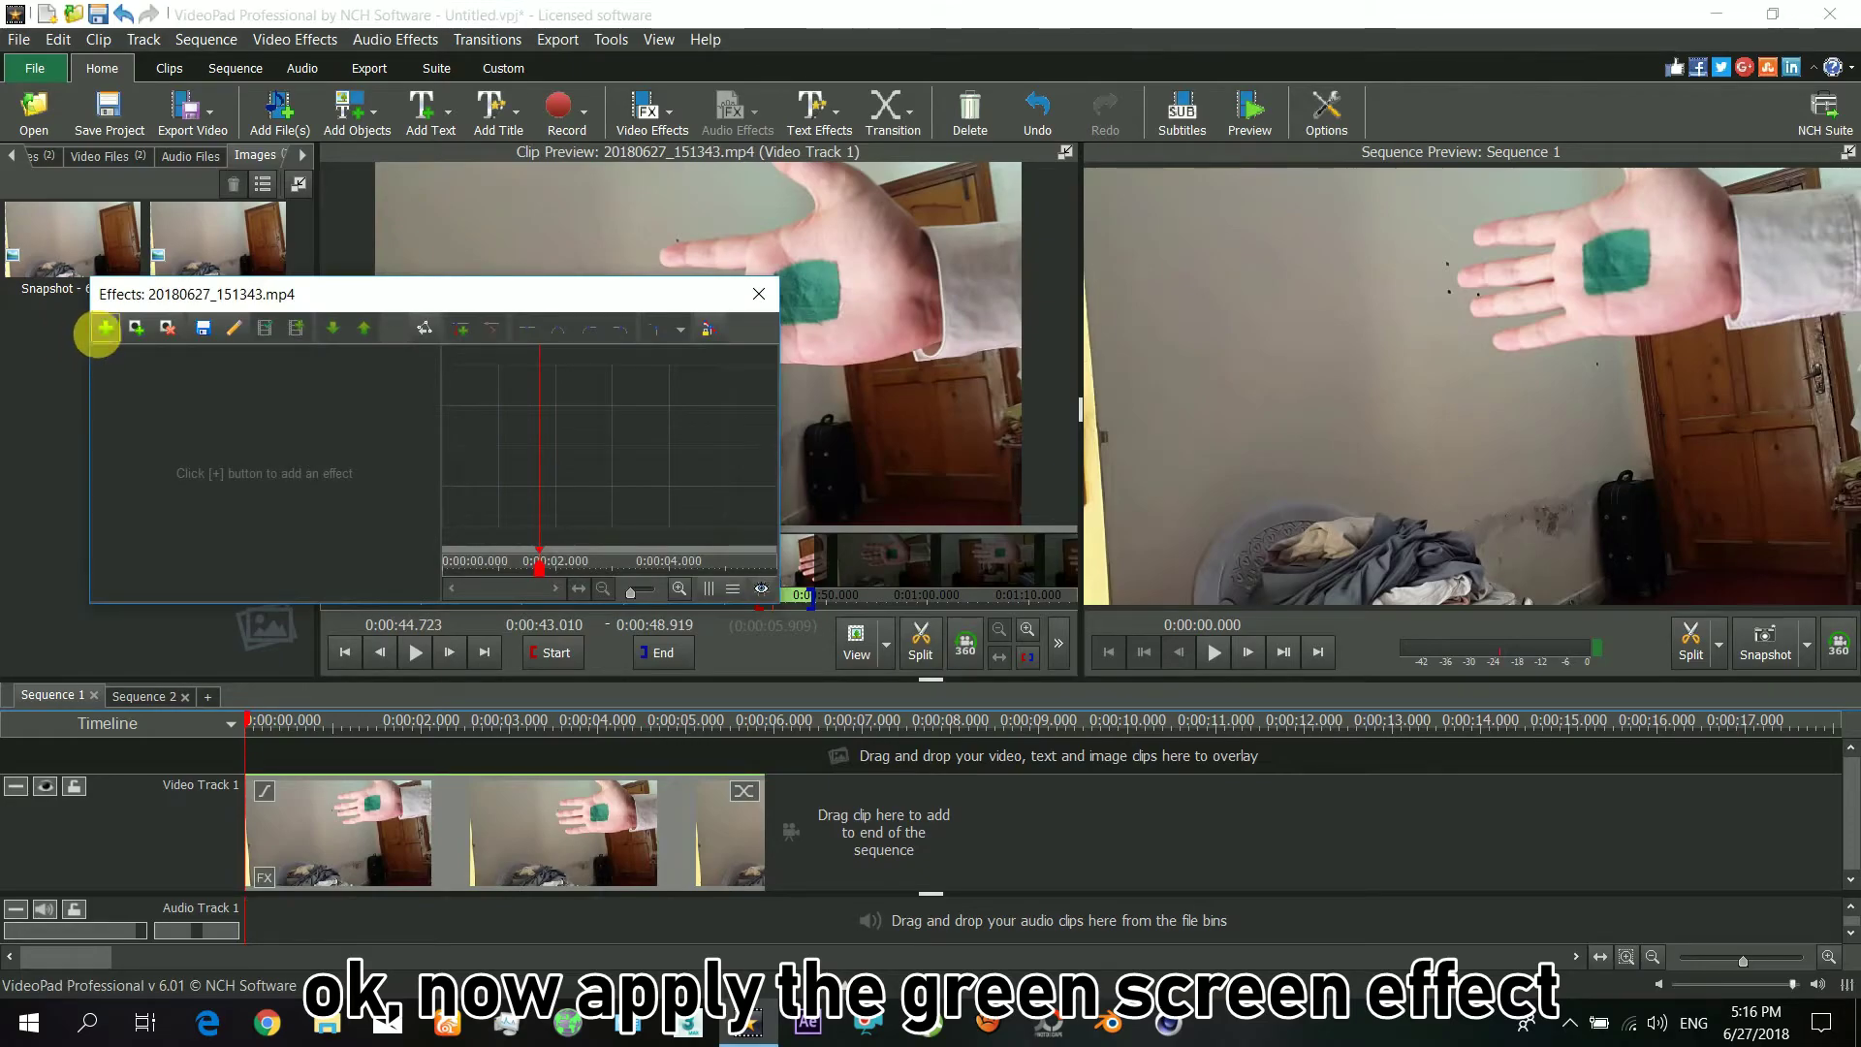
pyautogui.click(104, 330)
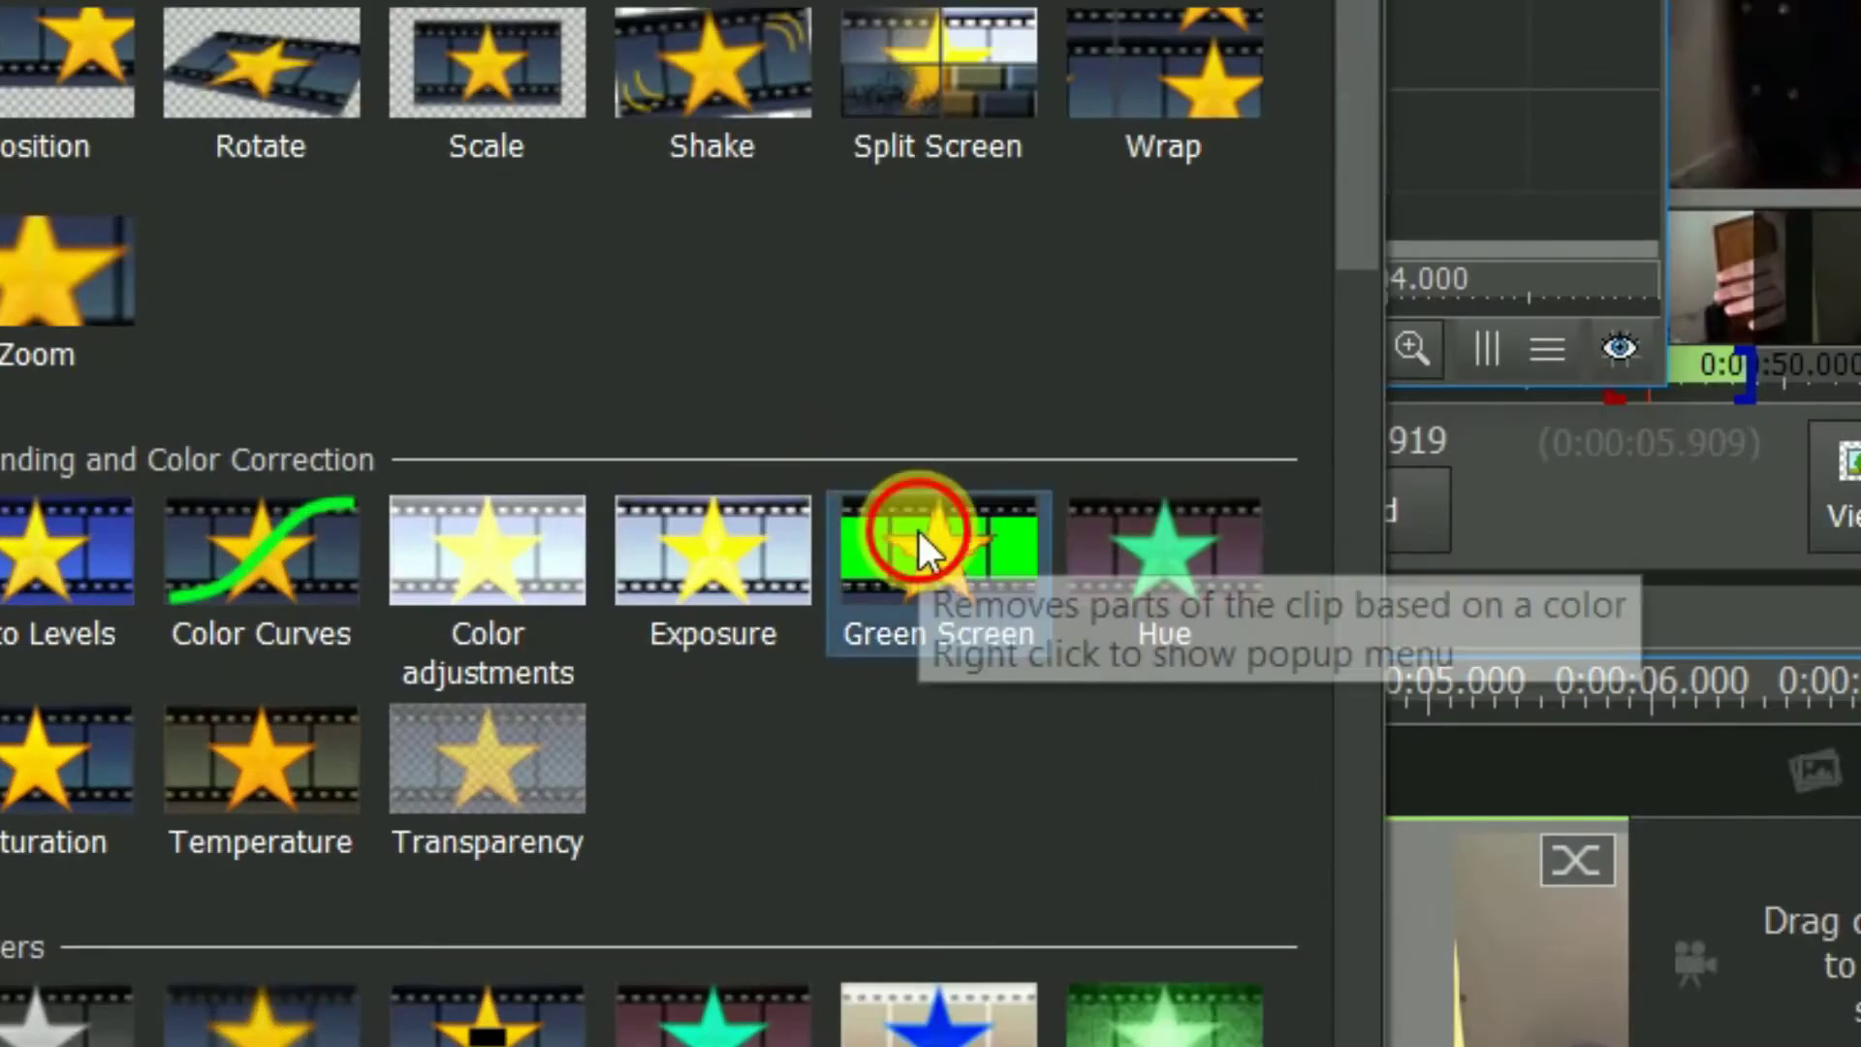
pyautogui.click(499, 690)
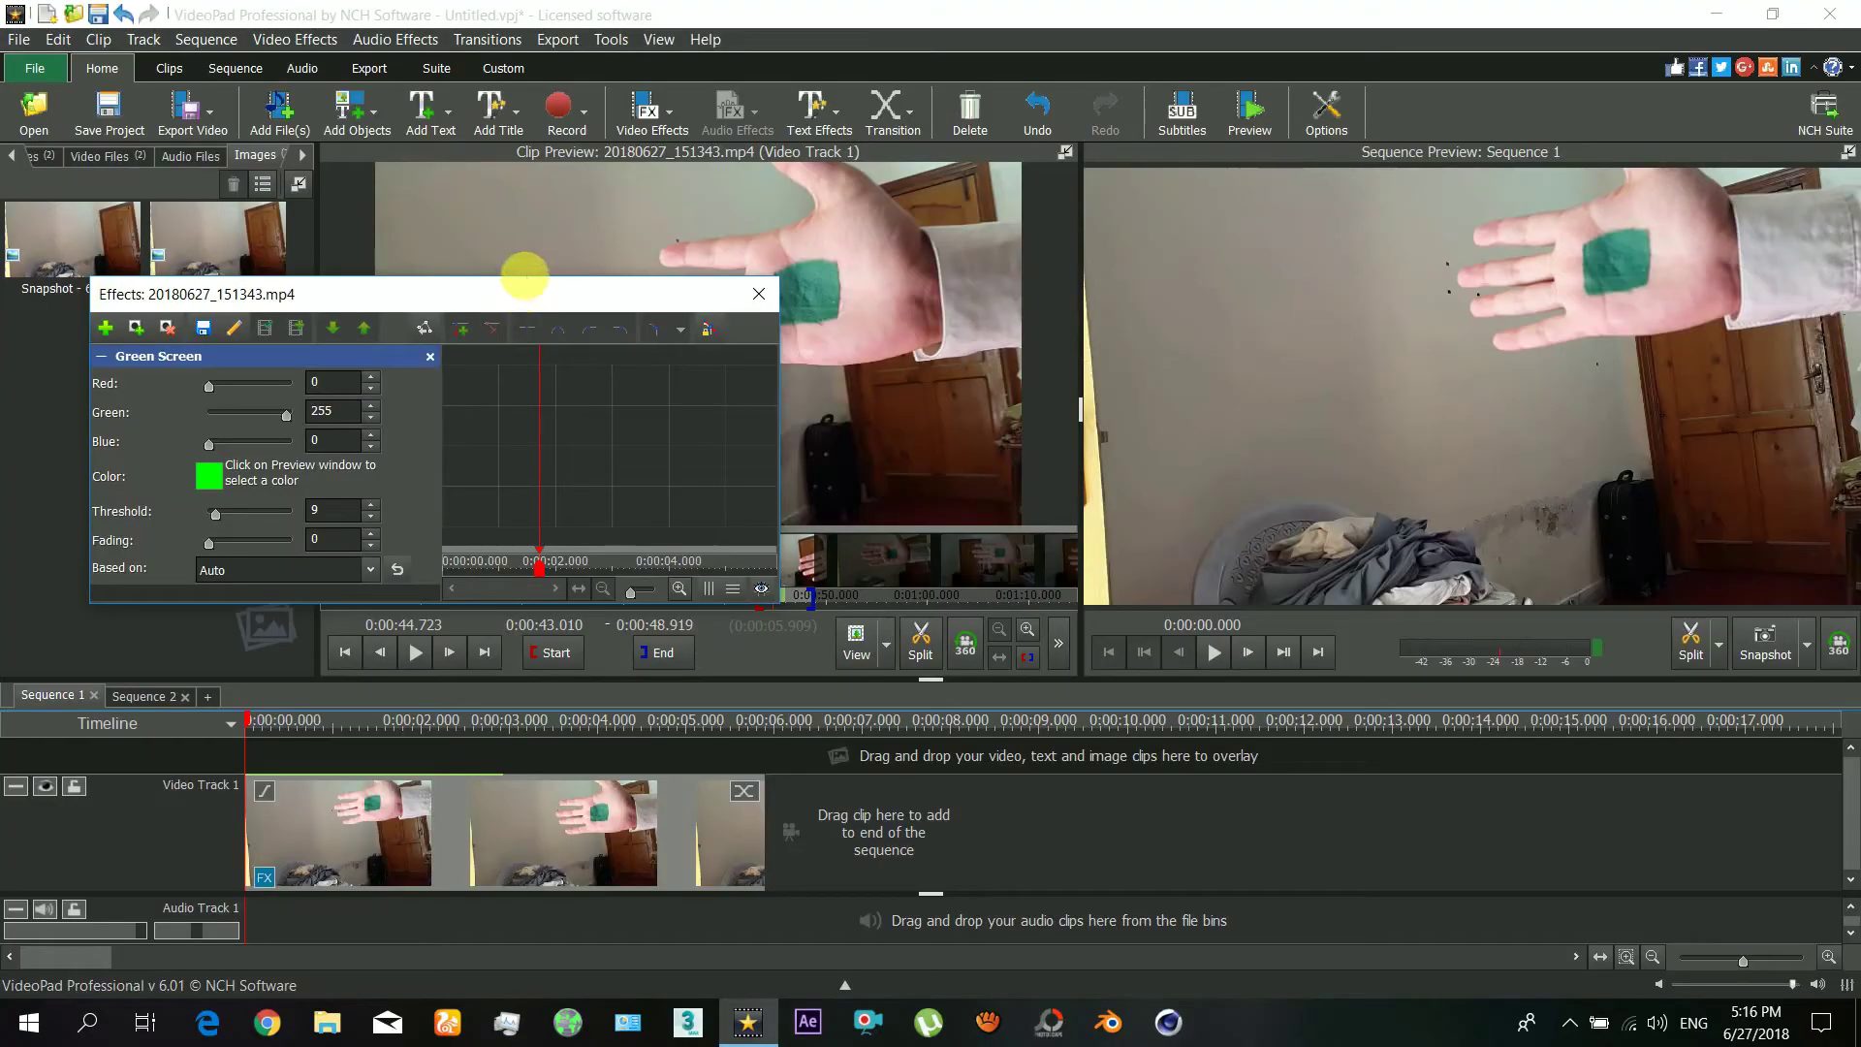
pyautogui.moveTo(527, 281); pyautogui.dragTo(566, 632)
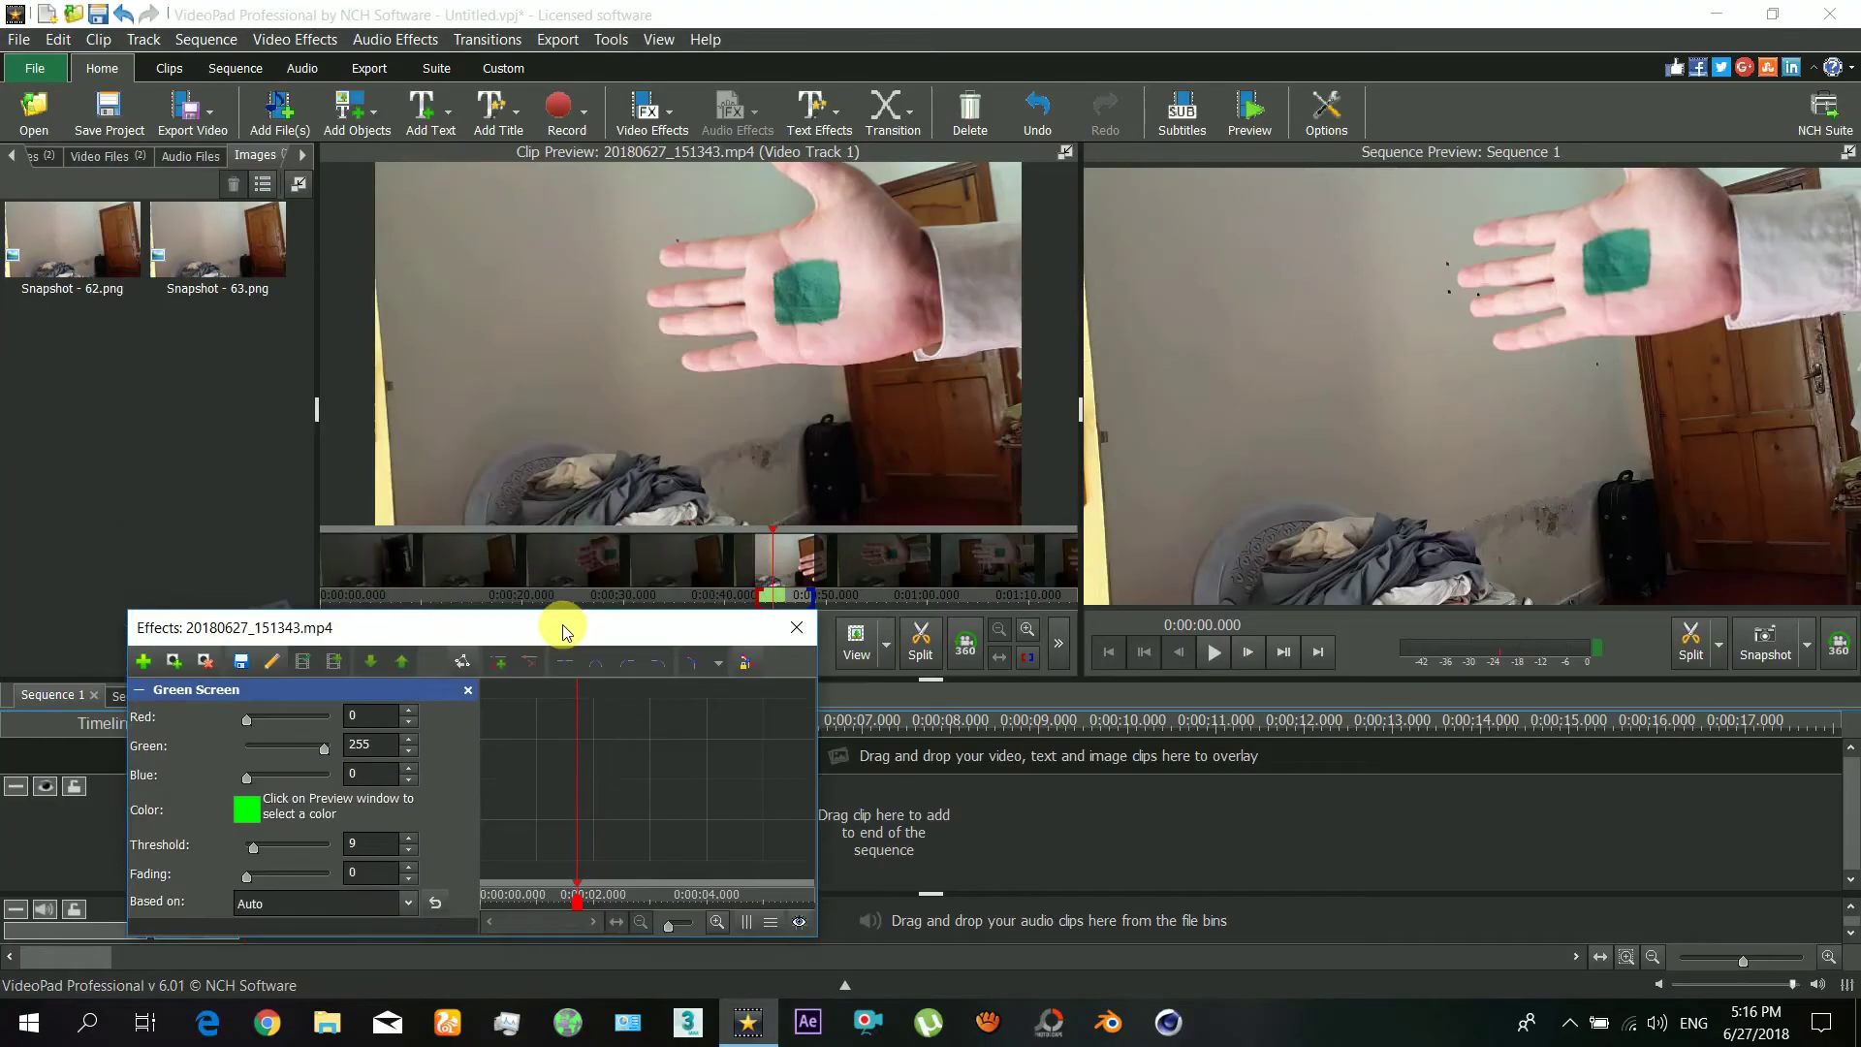
pyautogui.click(832, 304)
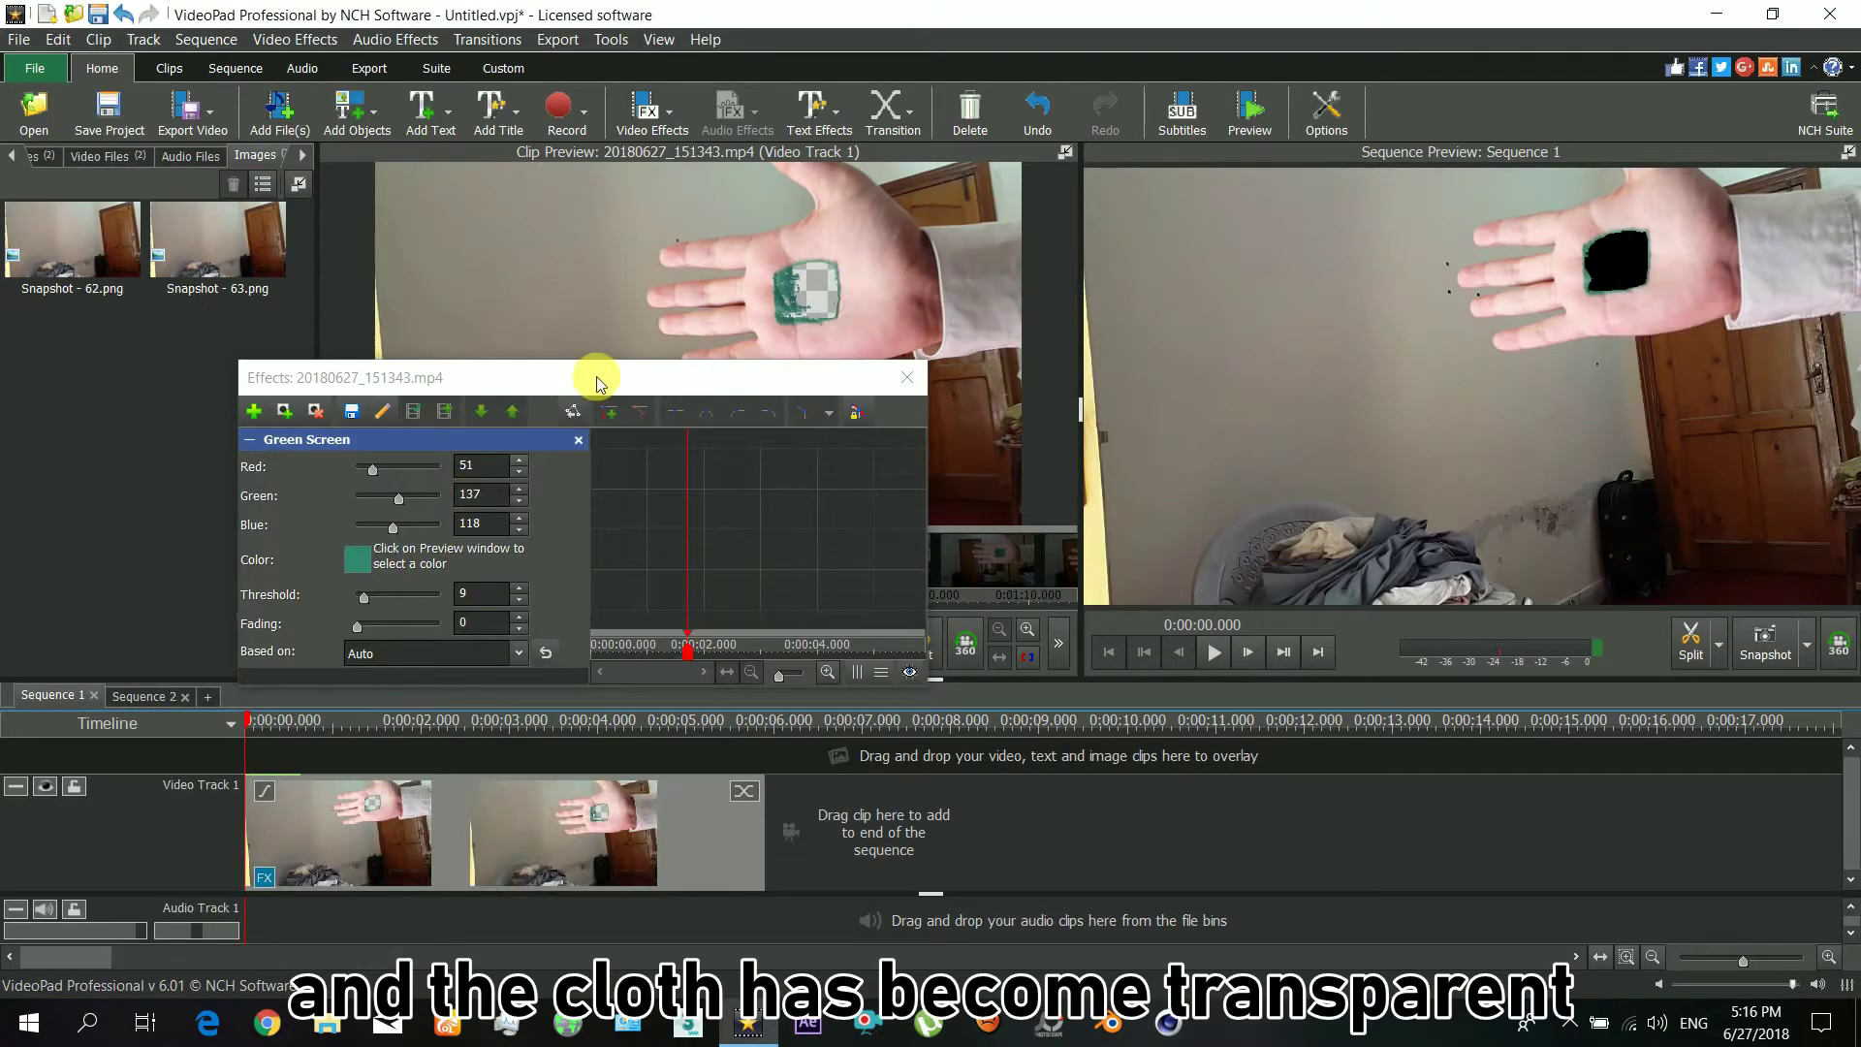
# Step: Set the Green Screen Threshold to 20 and Fading to 10, then preview the keyed hand
pyautogui.moveTo(596, 381); pyautogui.dragTo(783, 504)
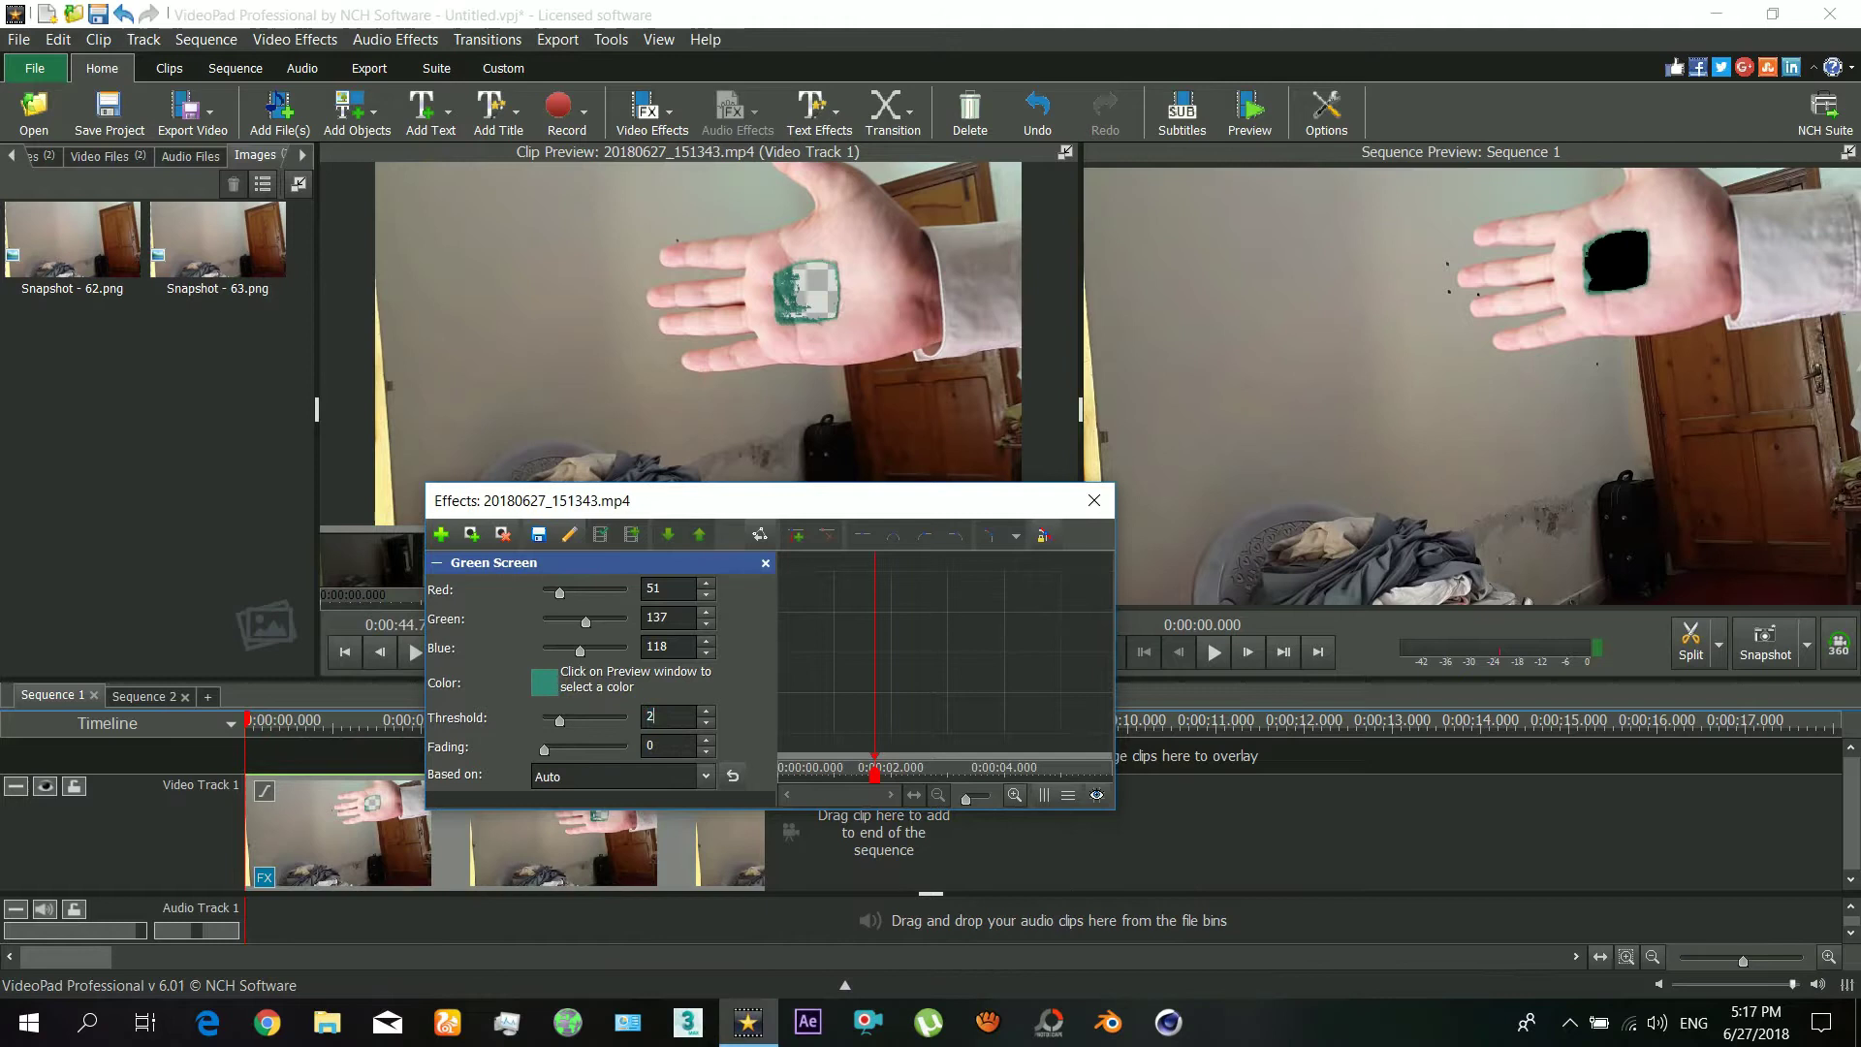
pyautogui.write('0')
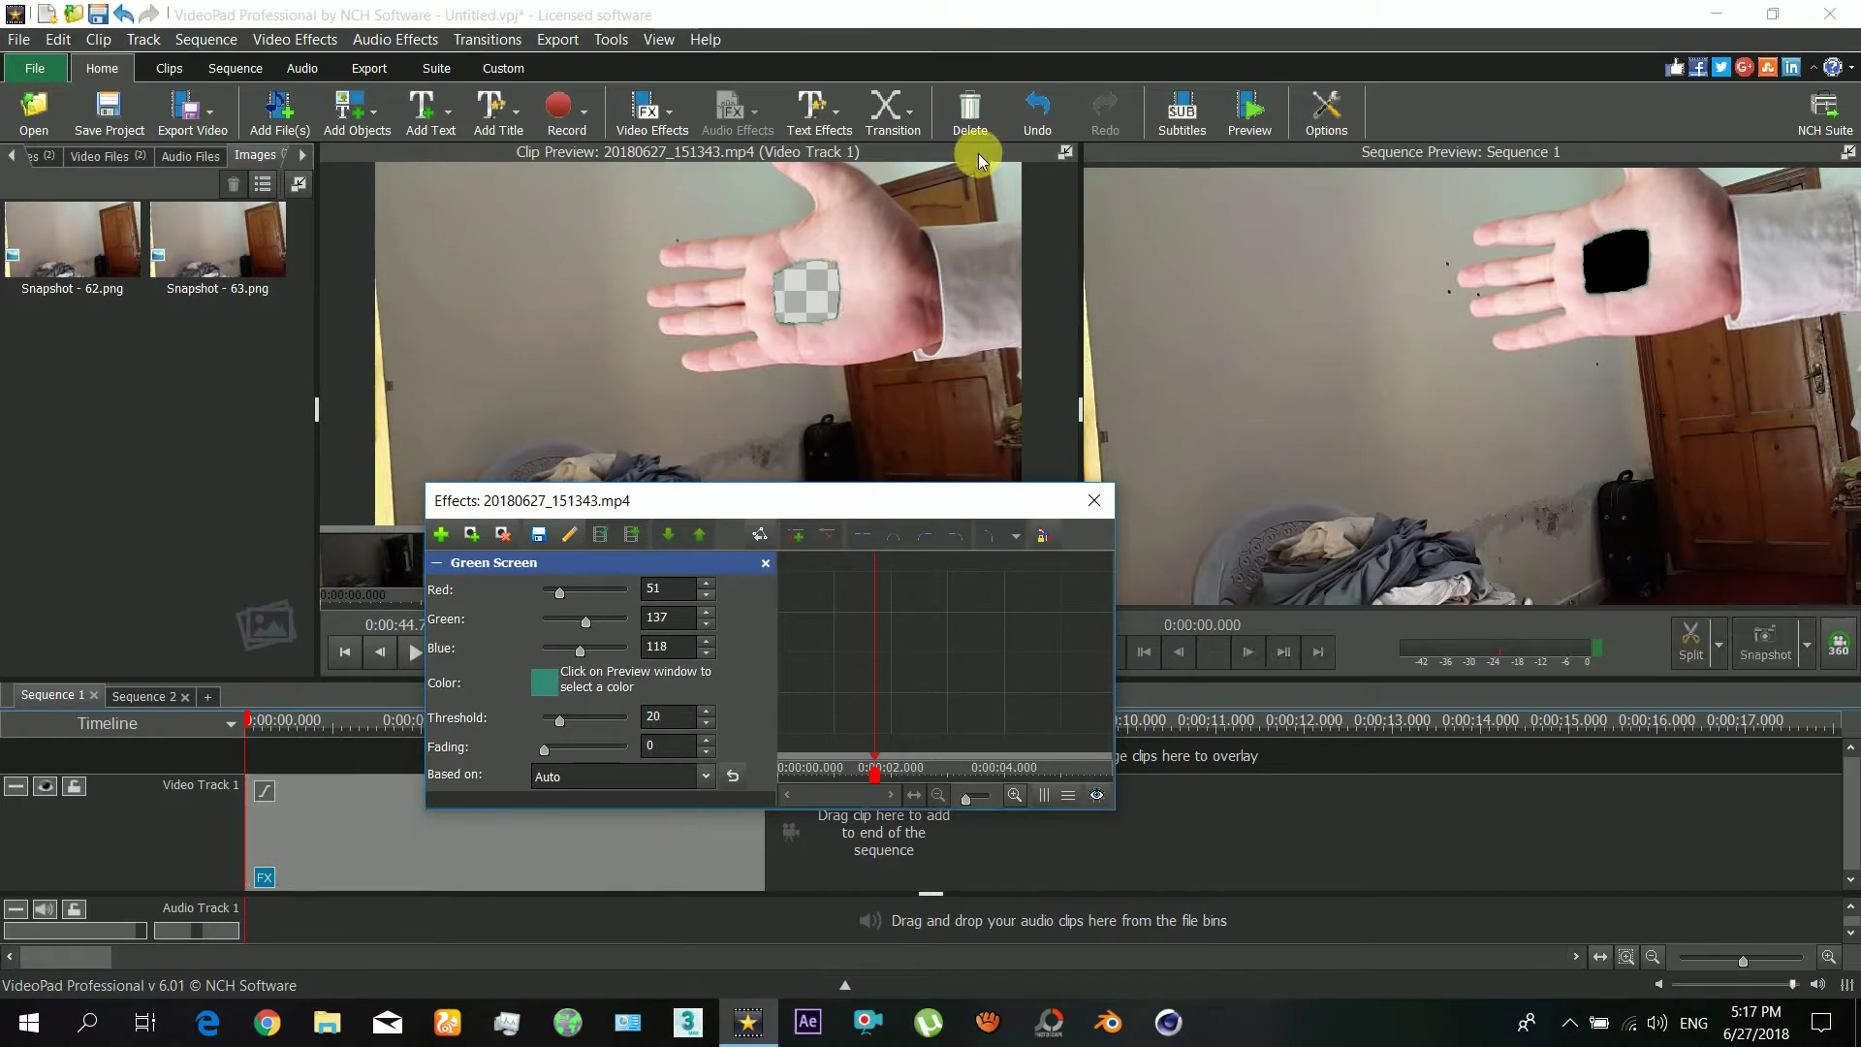
pyautogui.click(669, 748)
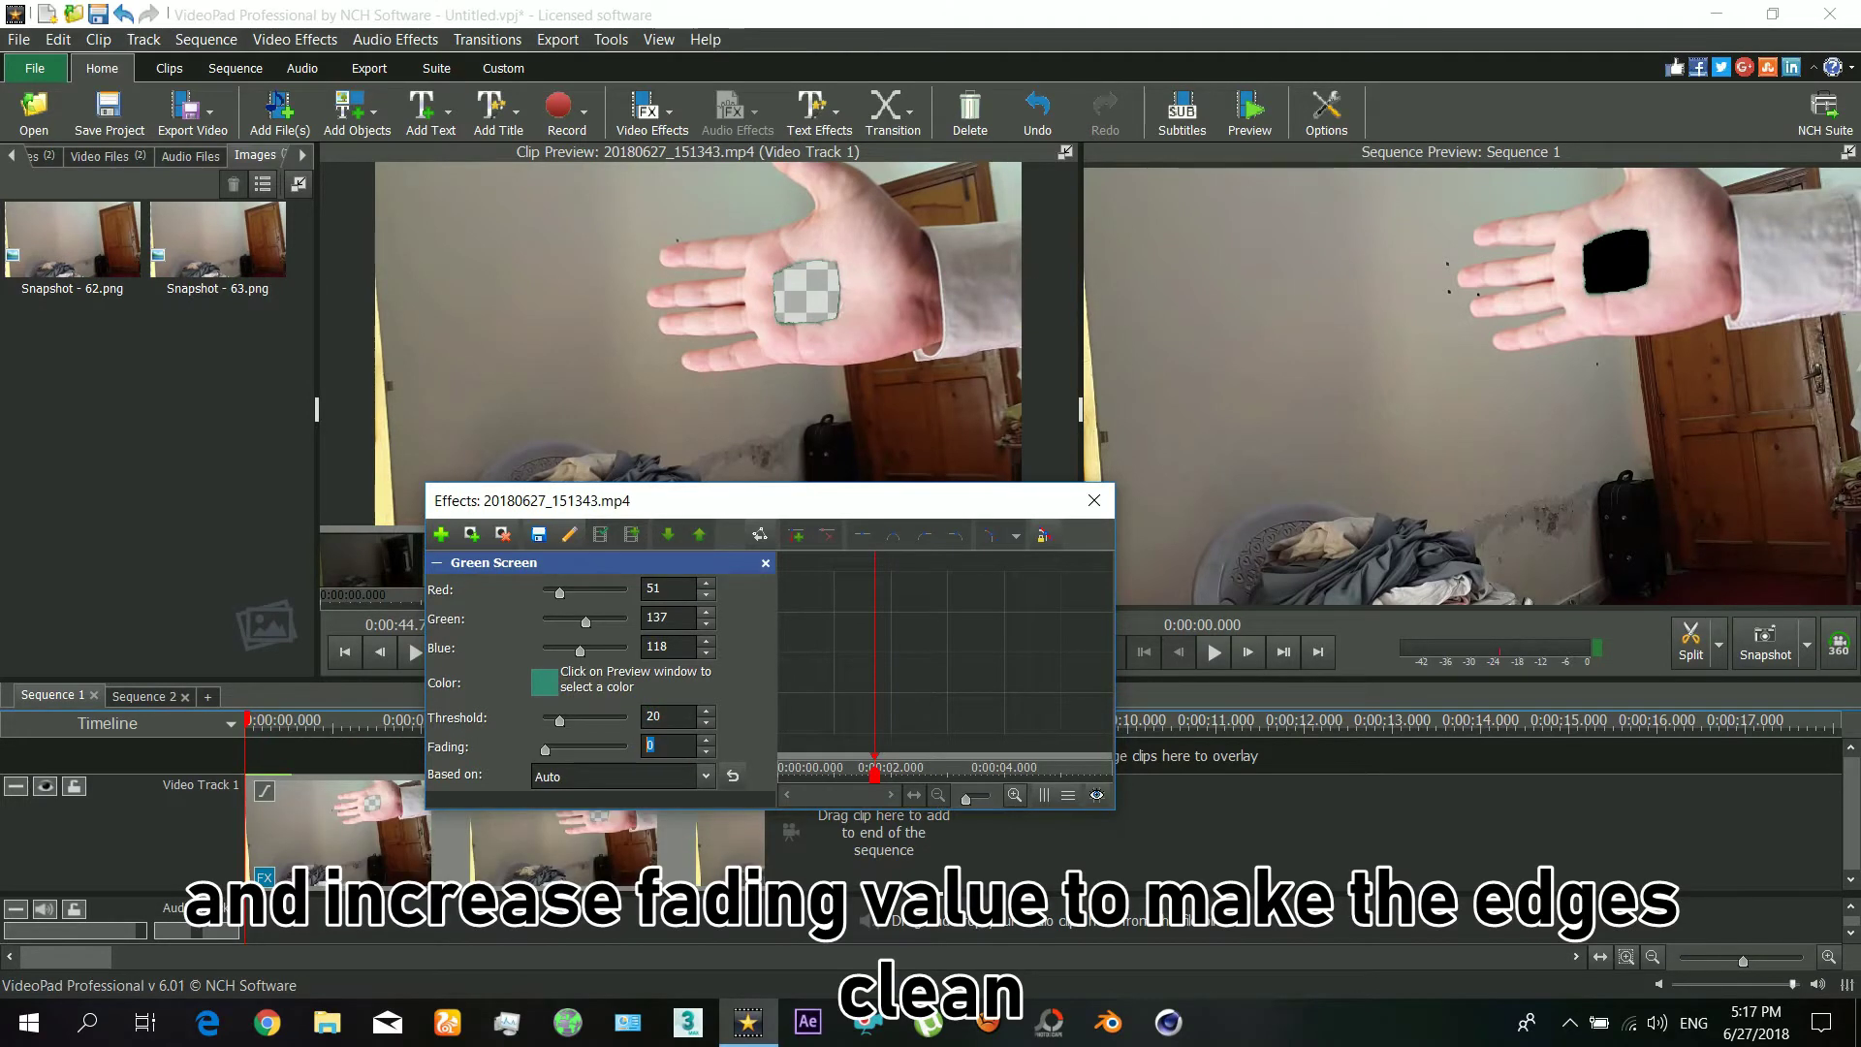
pyautogui.write('1')
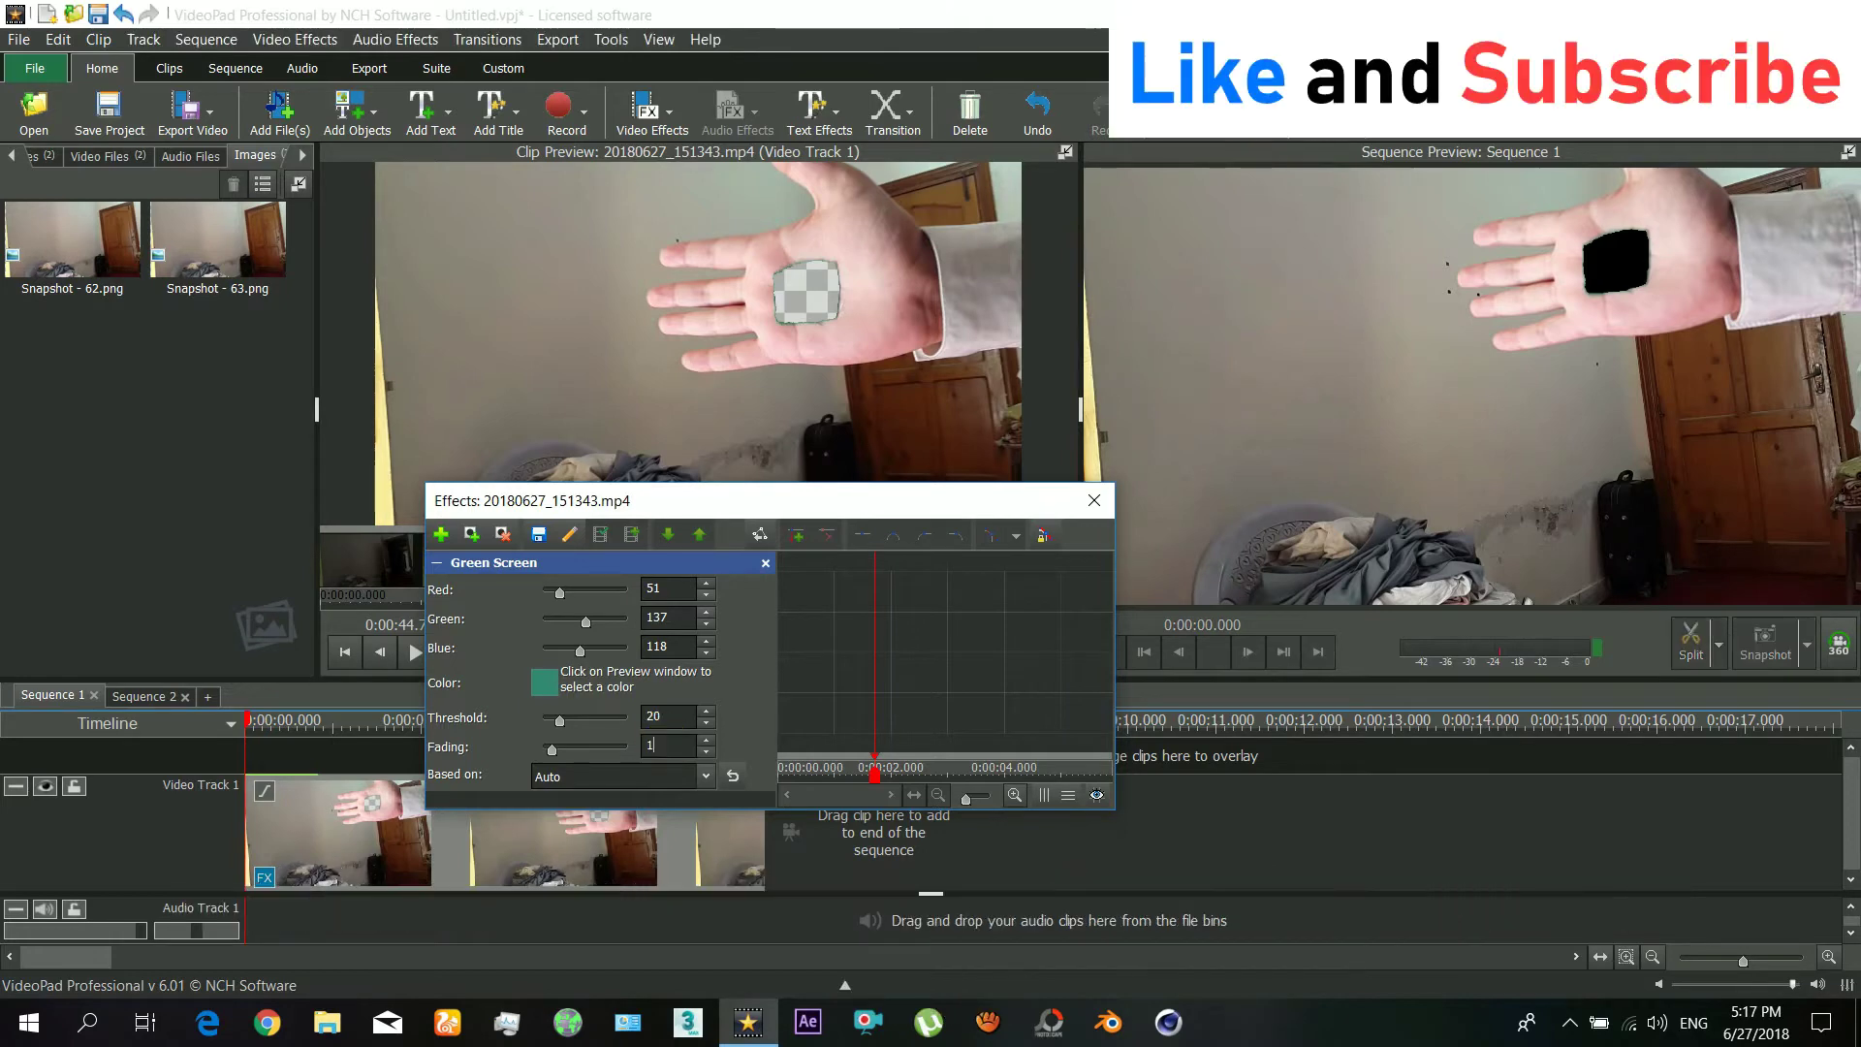
pyautogui.write('0')
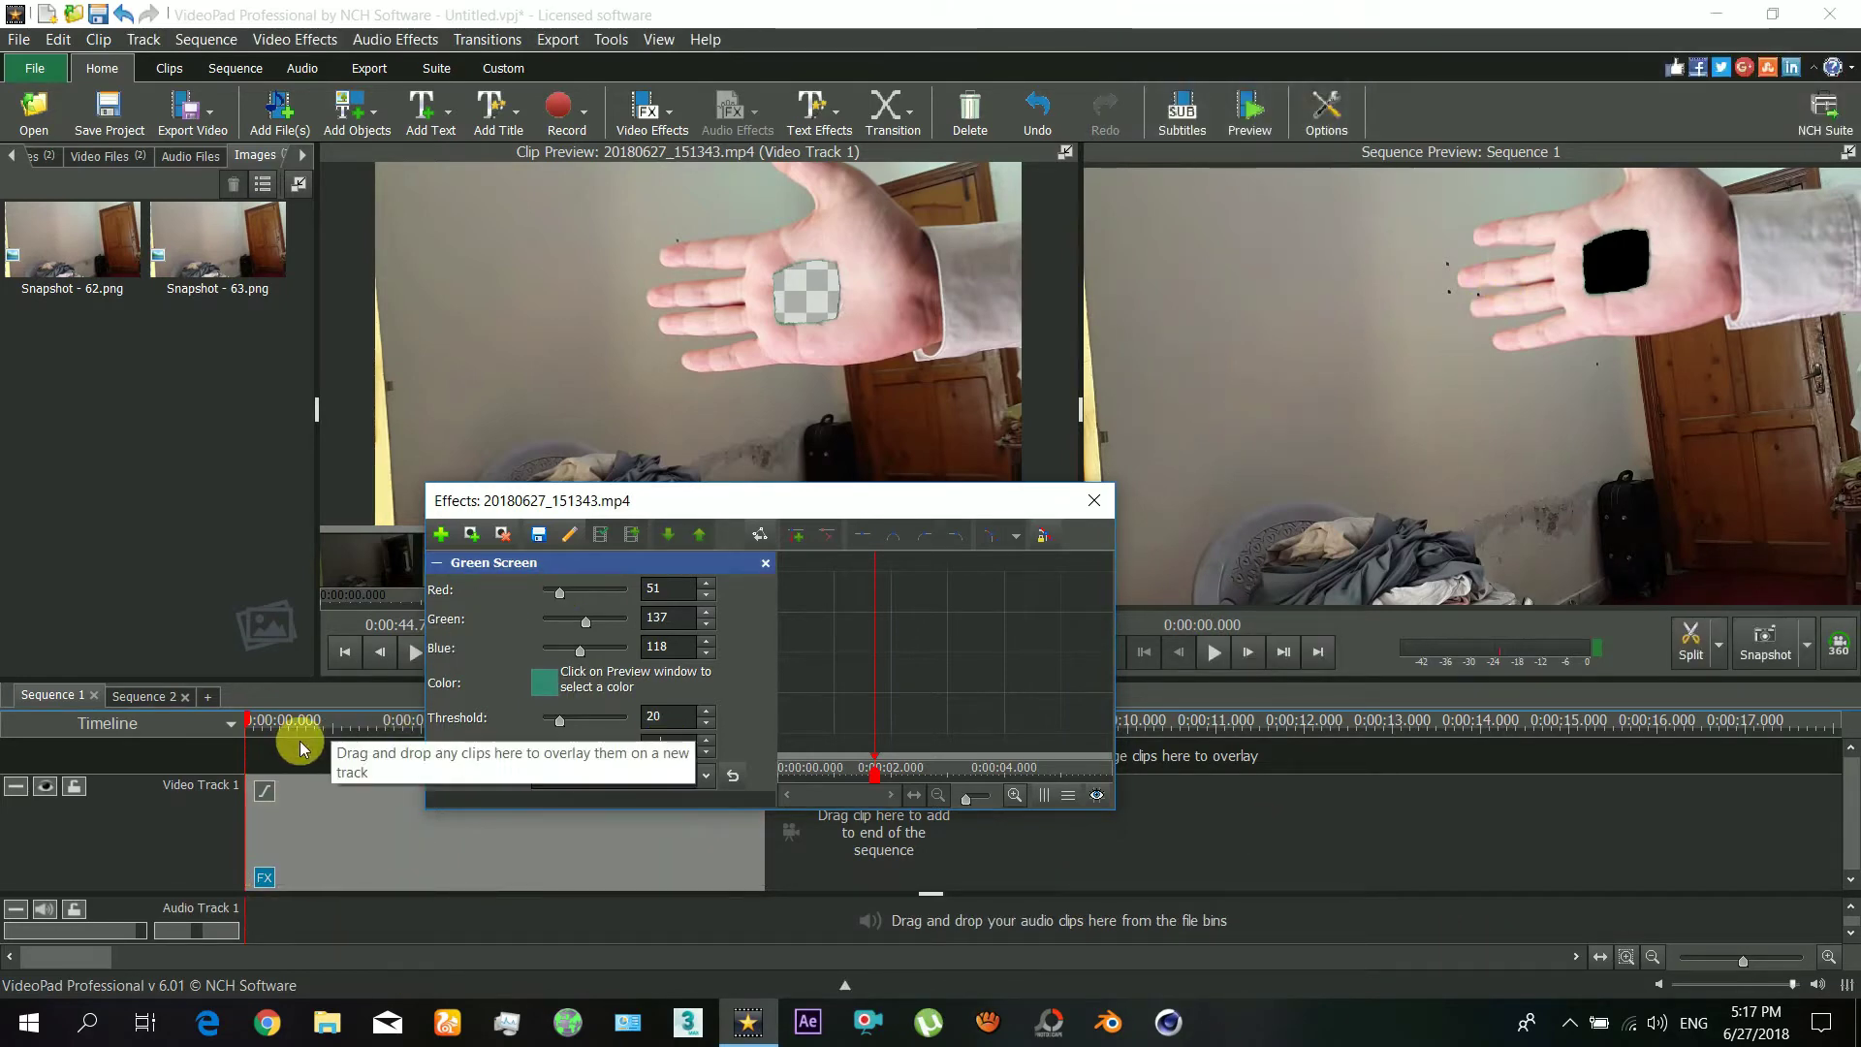
pyautogui.click(258, 719)
pyautogui.moveTo(270, 721); pyautogui.dragTo(877, 766)
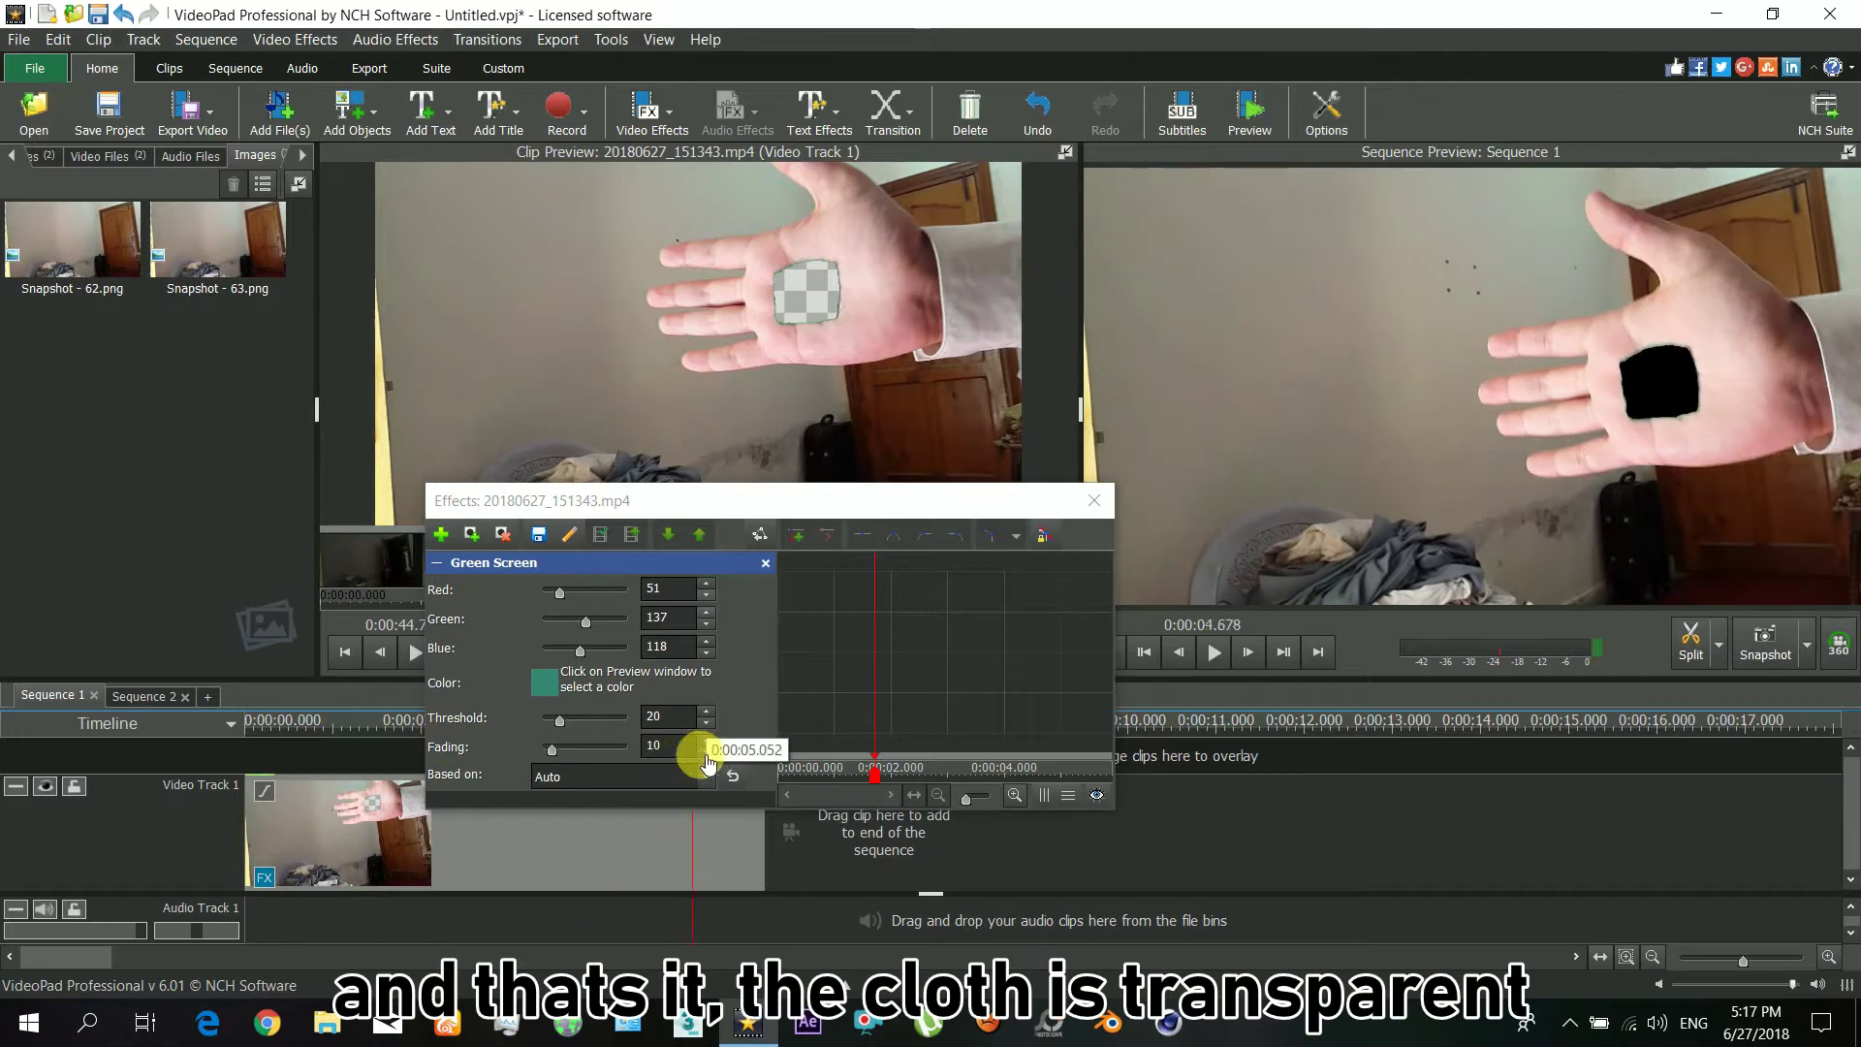
pyautogui.click(386, 760)
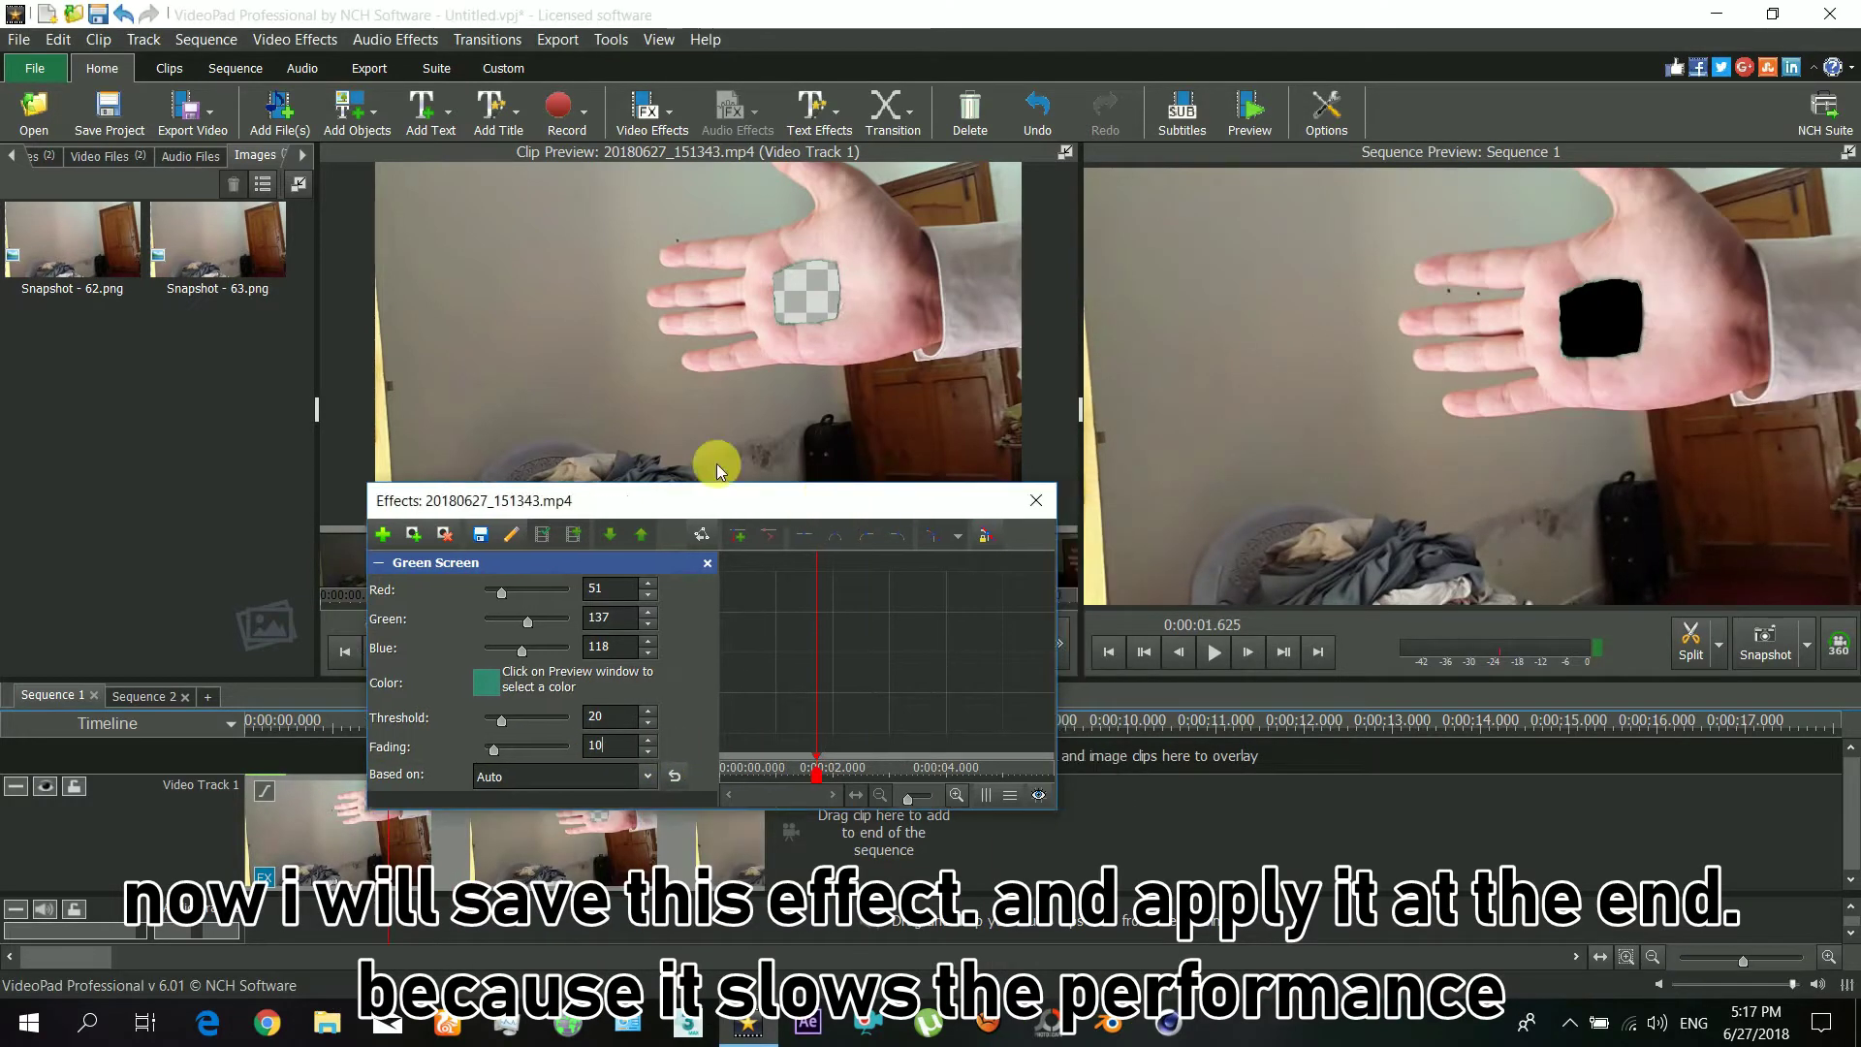
# Step: Save the Green Screen settings as the template 'hand green effect'
pyautogui.moveTo(886, 520); pyautogui.dragTo(612, 365)
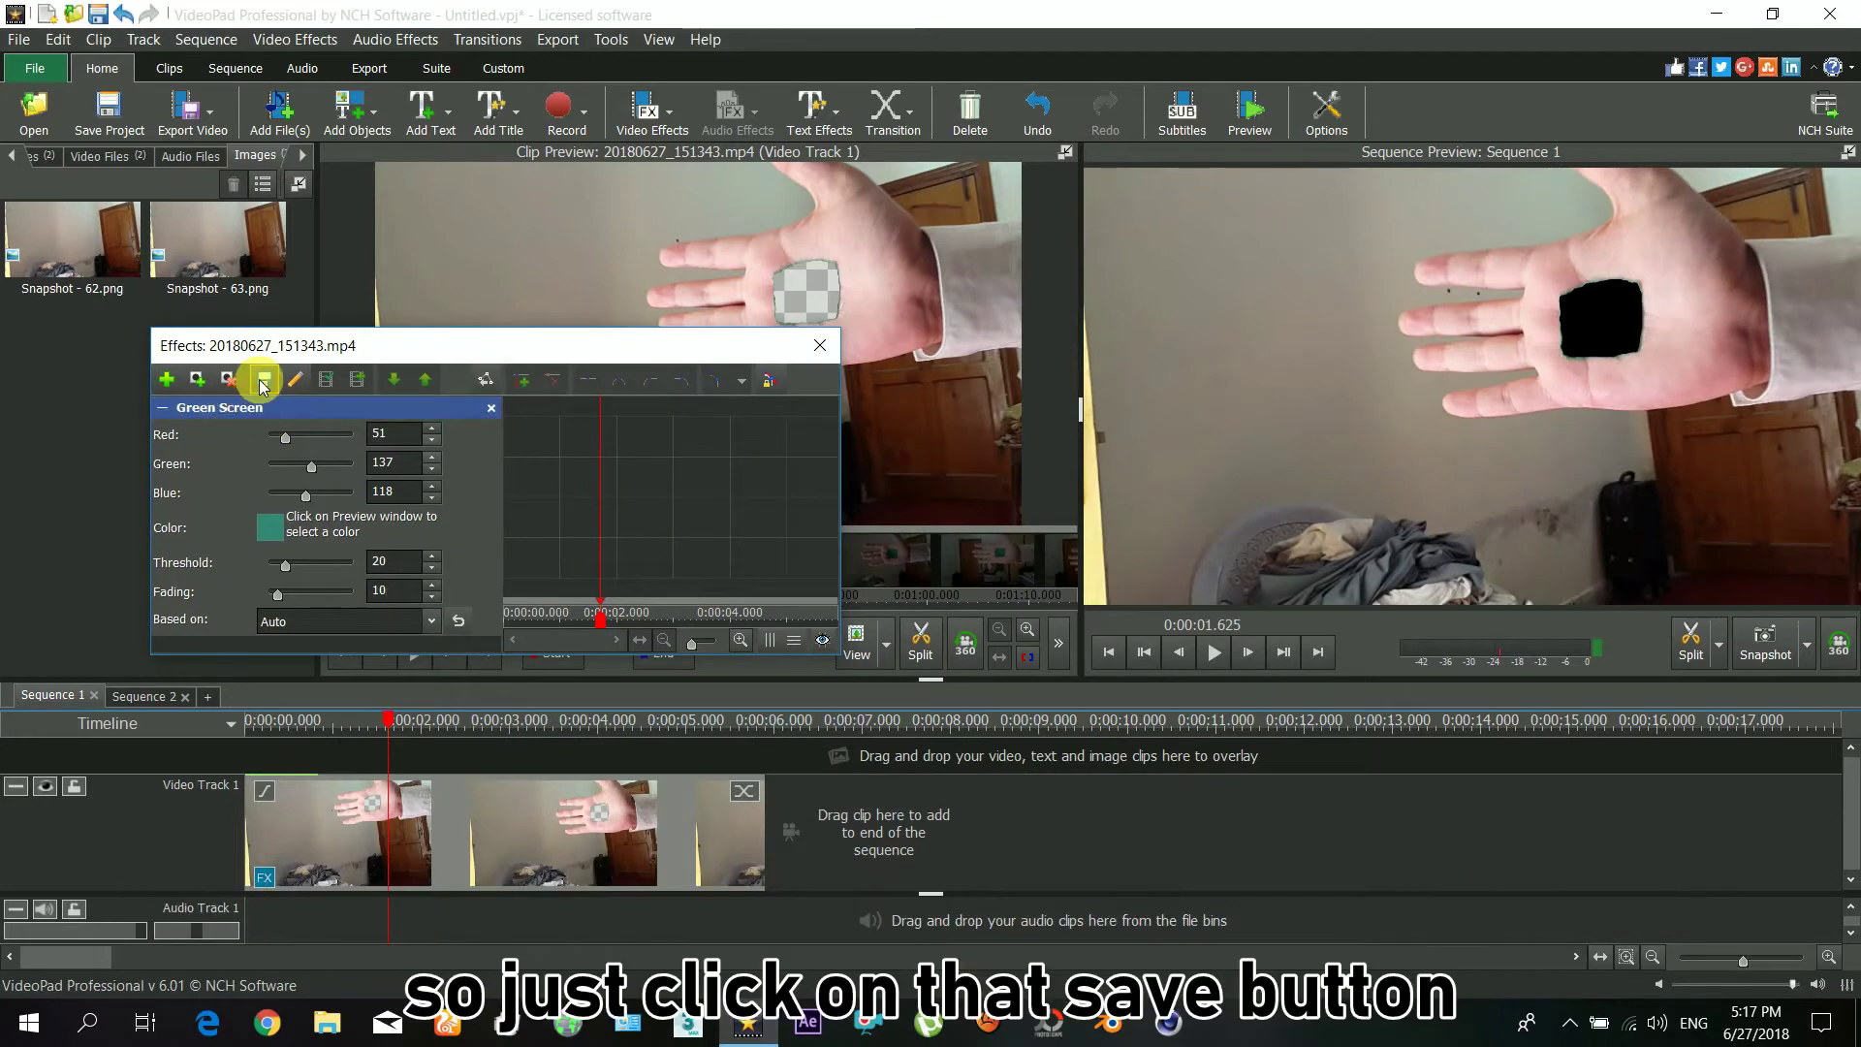
pyautogui.click(264, 381)
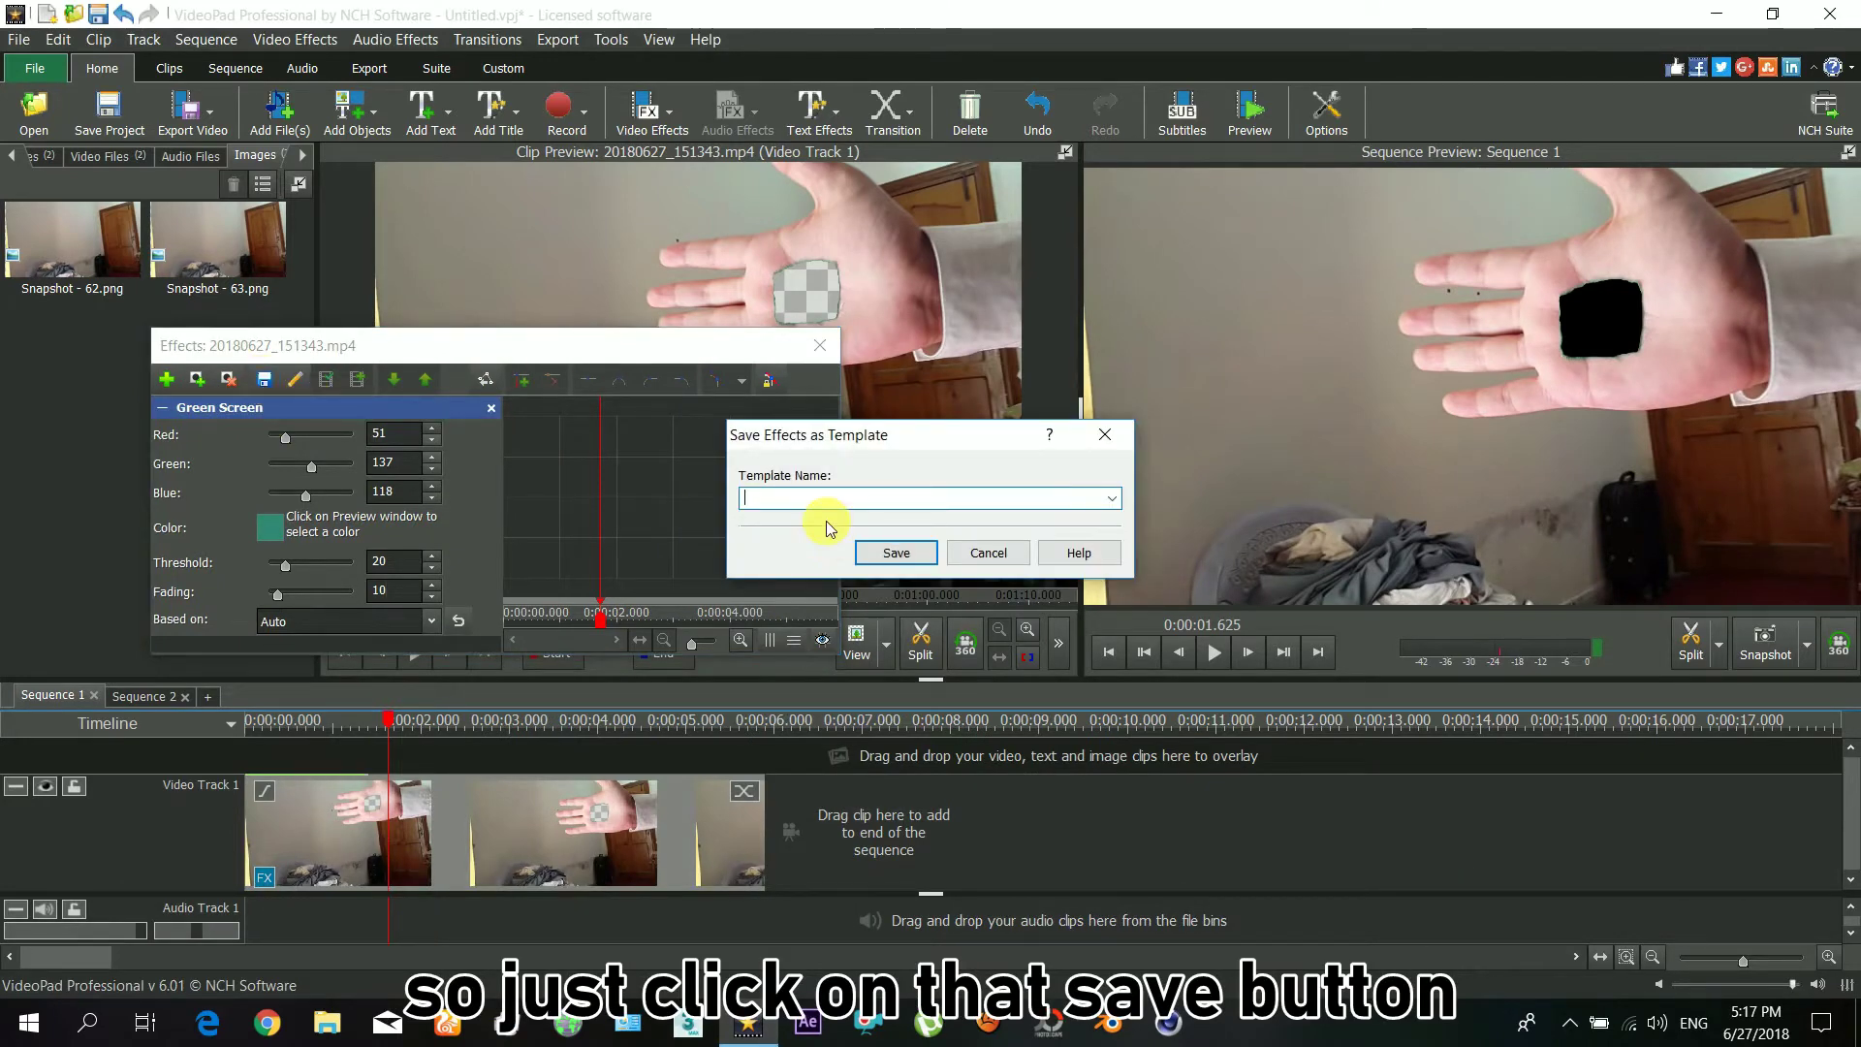
pyautogui.write('hand green ef')
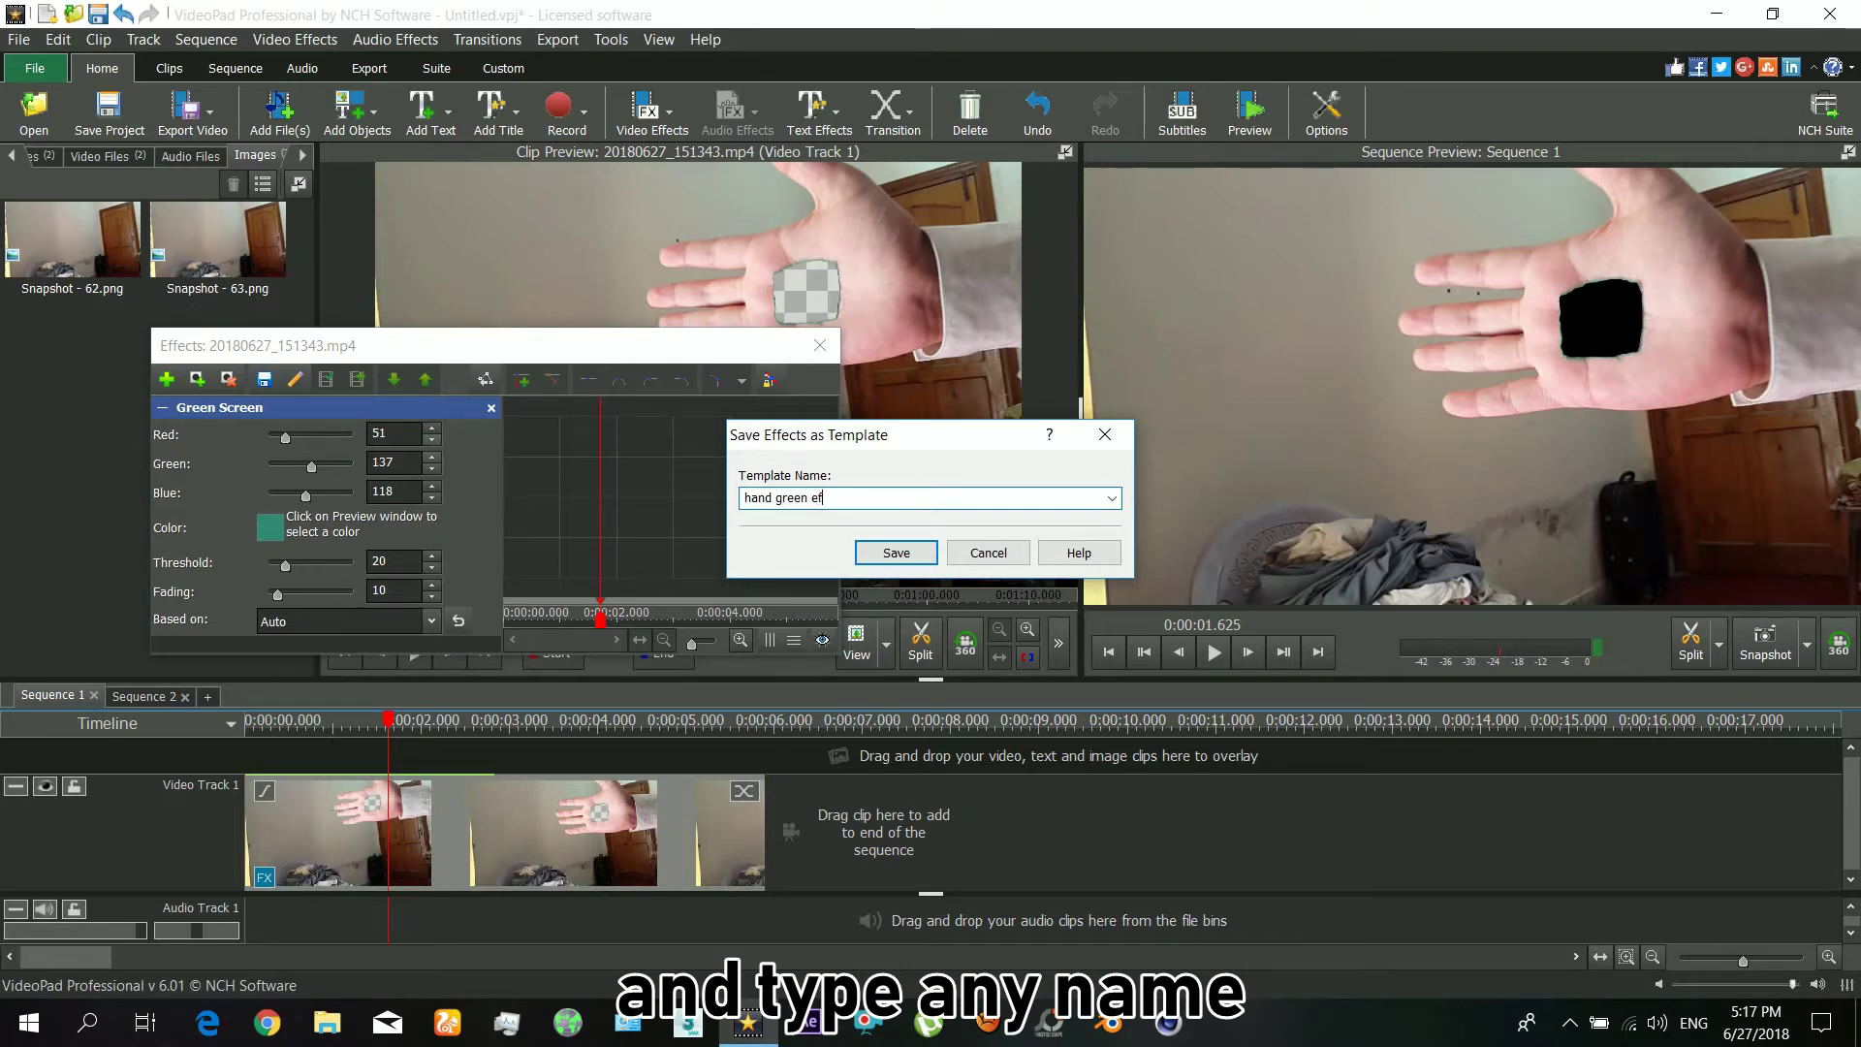
pyautogui.write('ect')
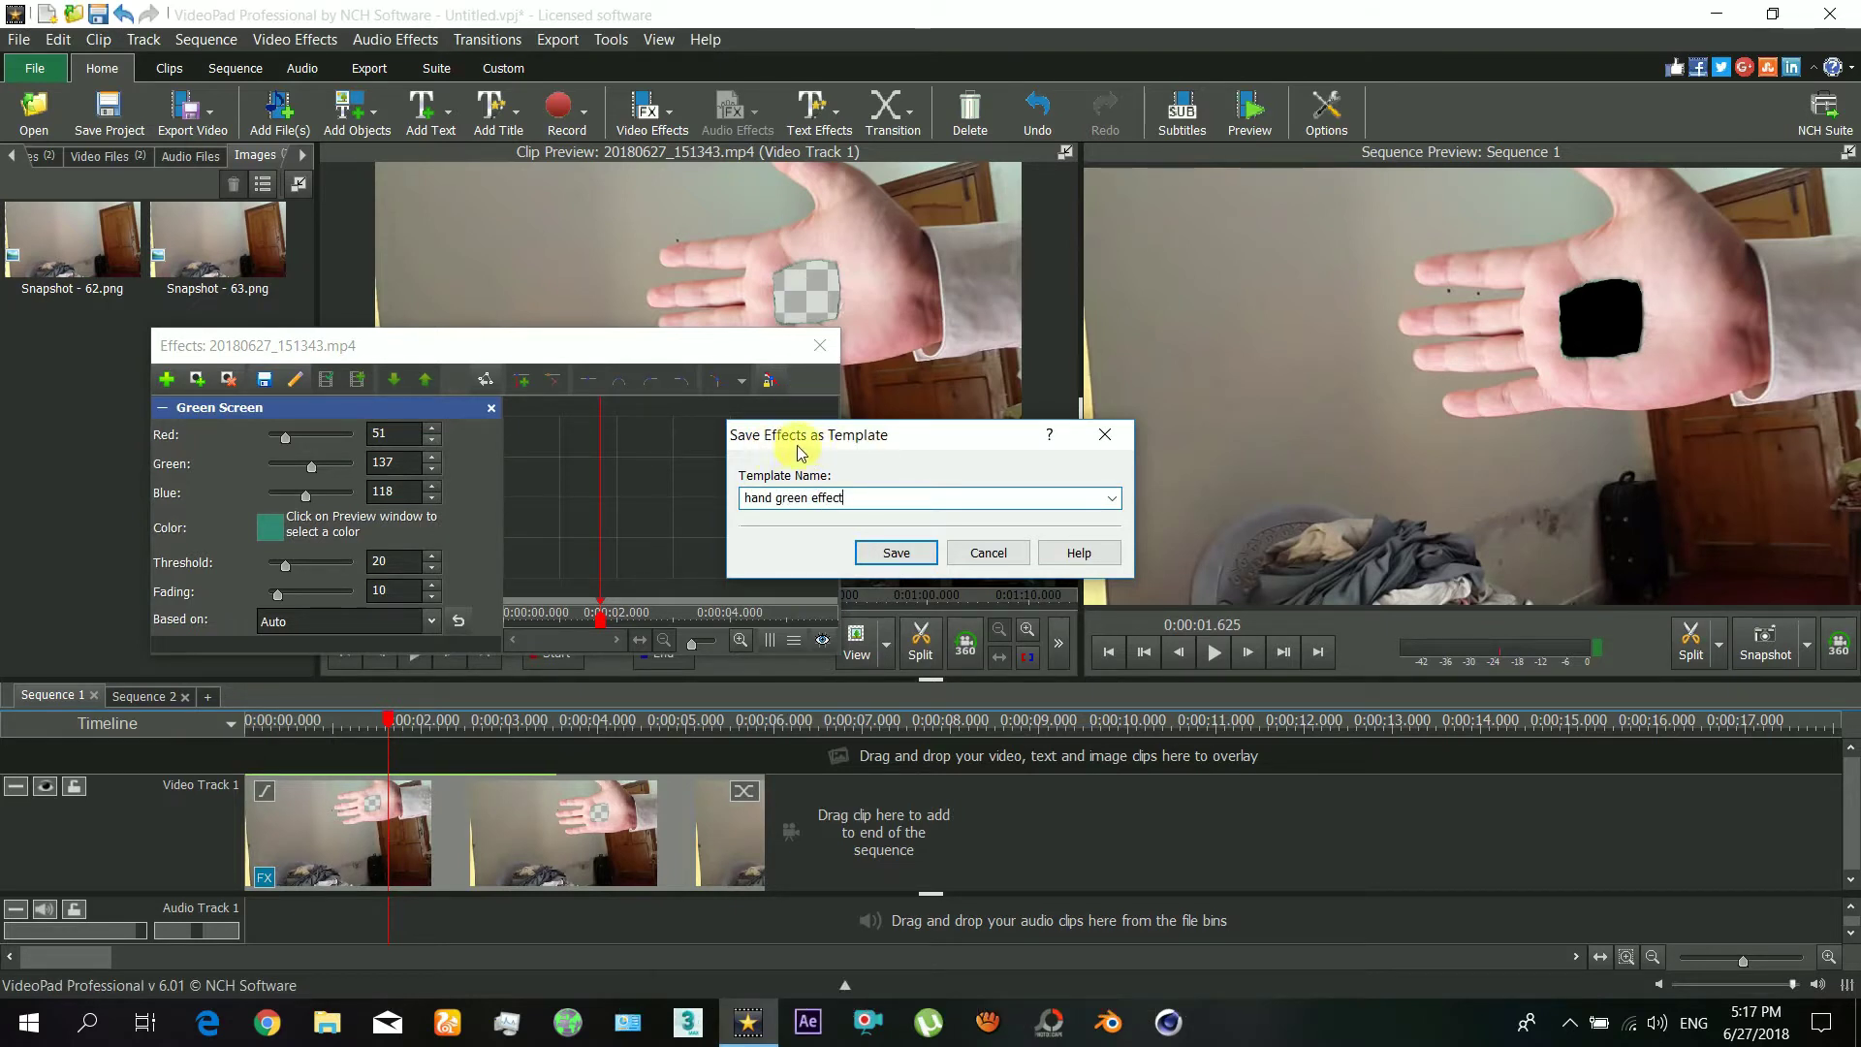
pyautogui.click(875, 553)
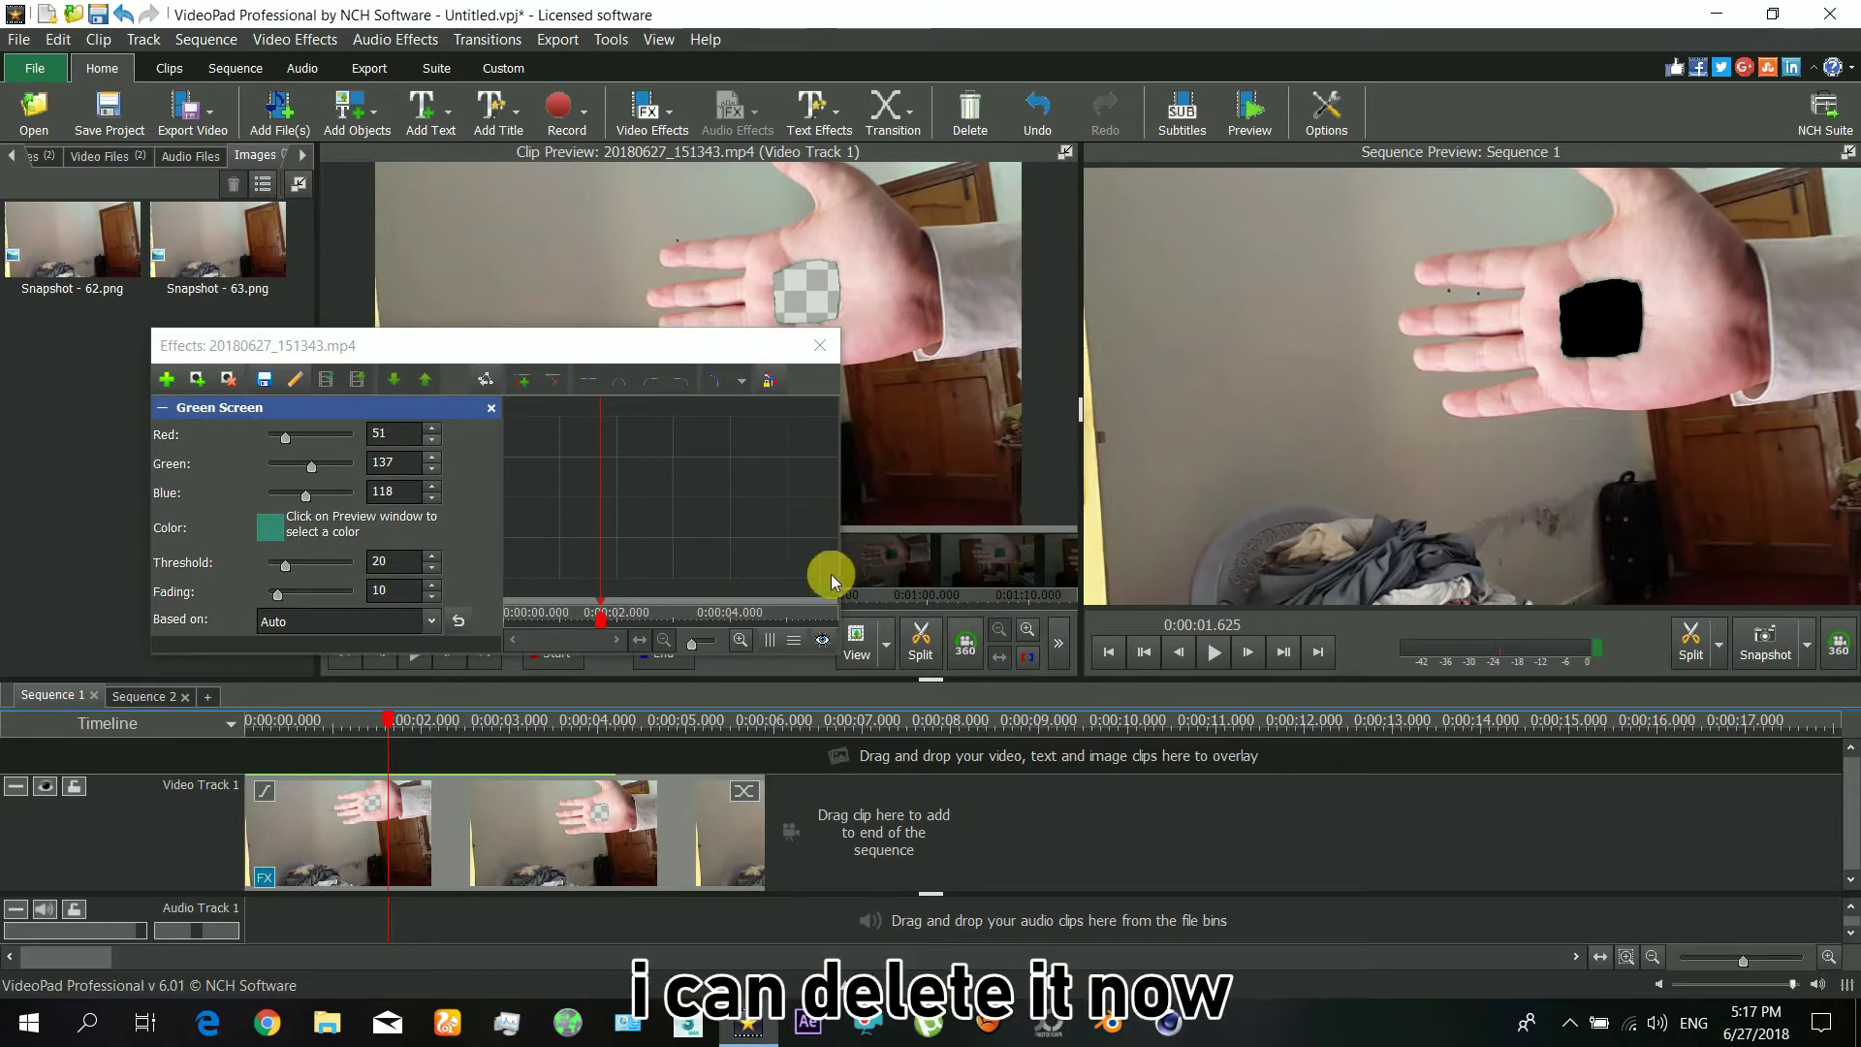
# Step: Remove the Green Screen effect from the hand clip and move to about 3.8 seconds
pyautogui.click(493, 410)
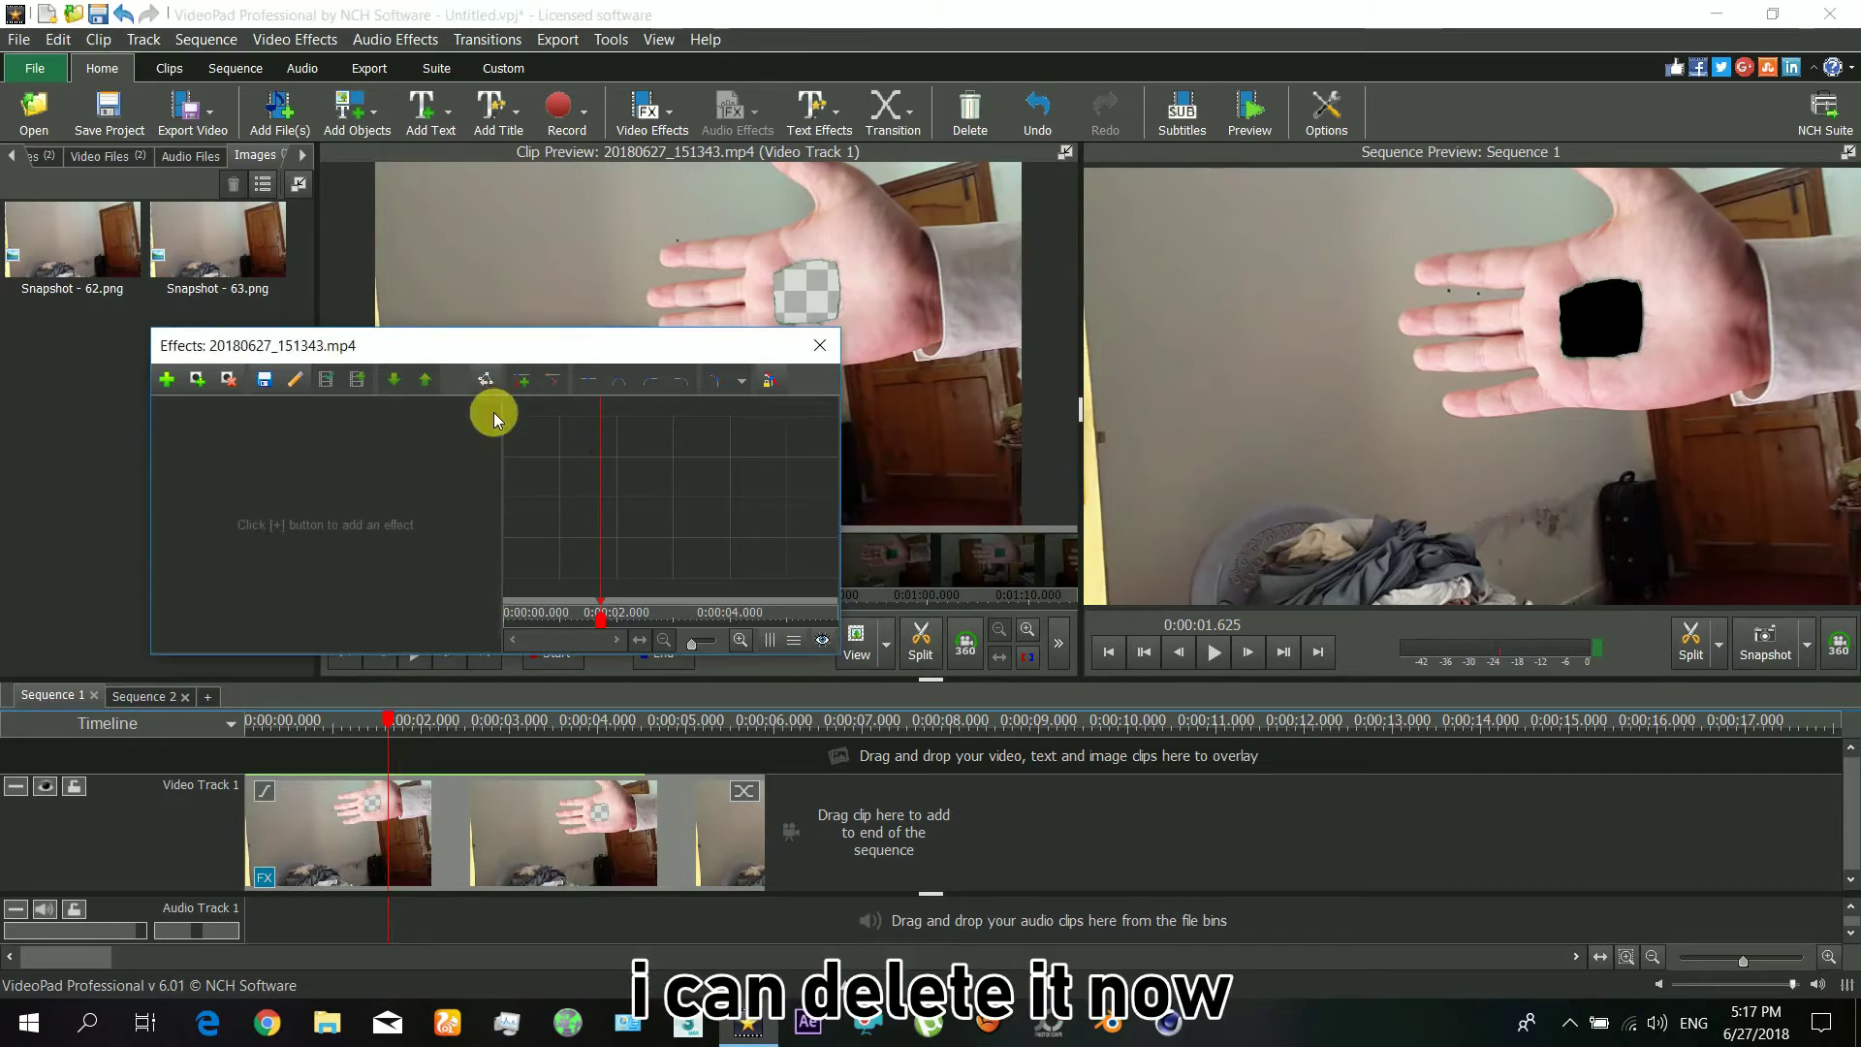
pyautogui.click(579, 766)
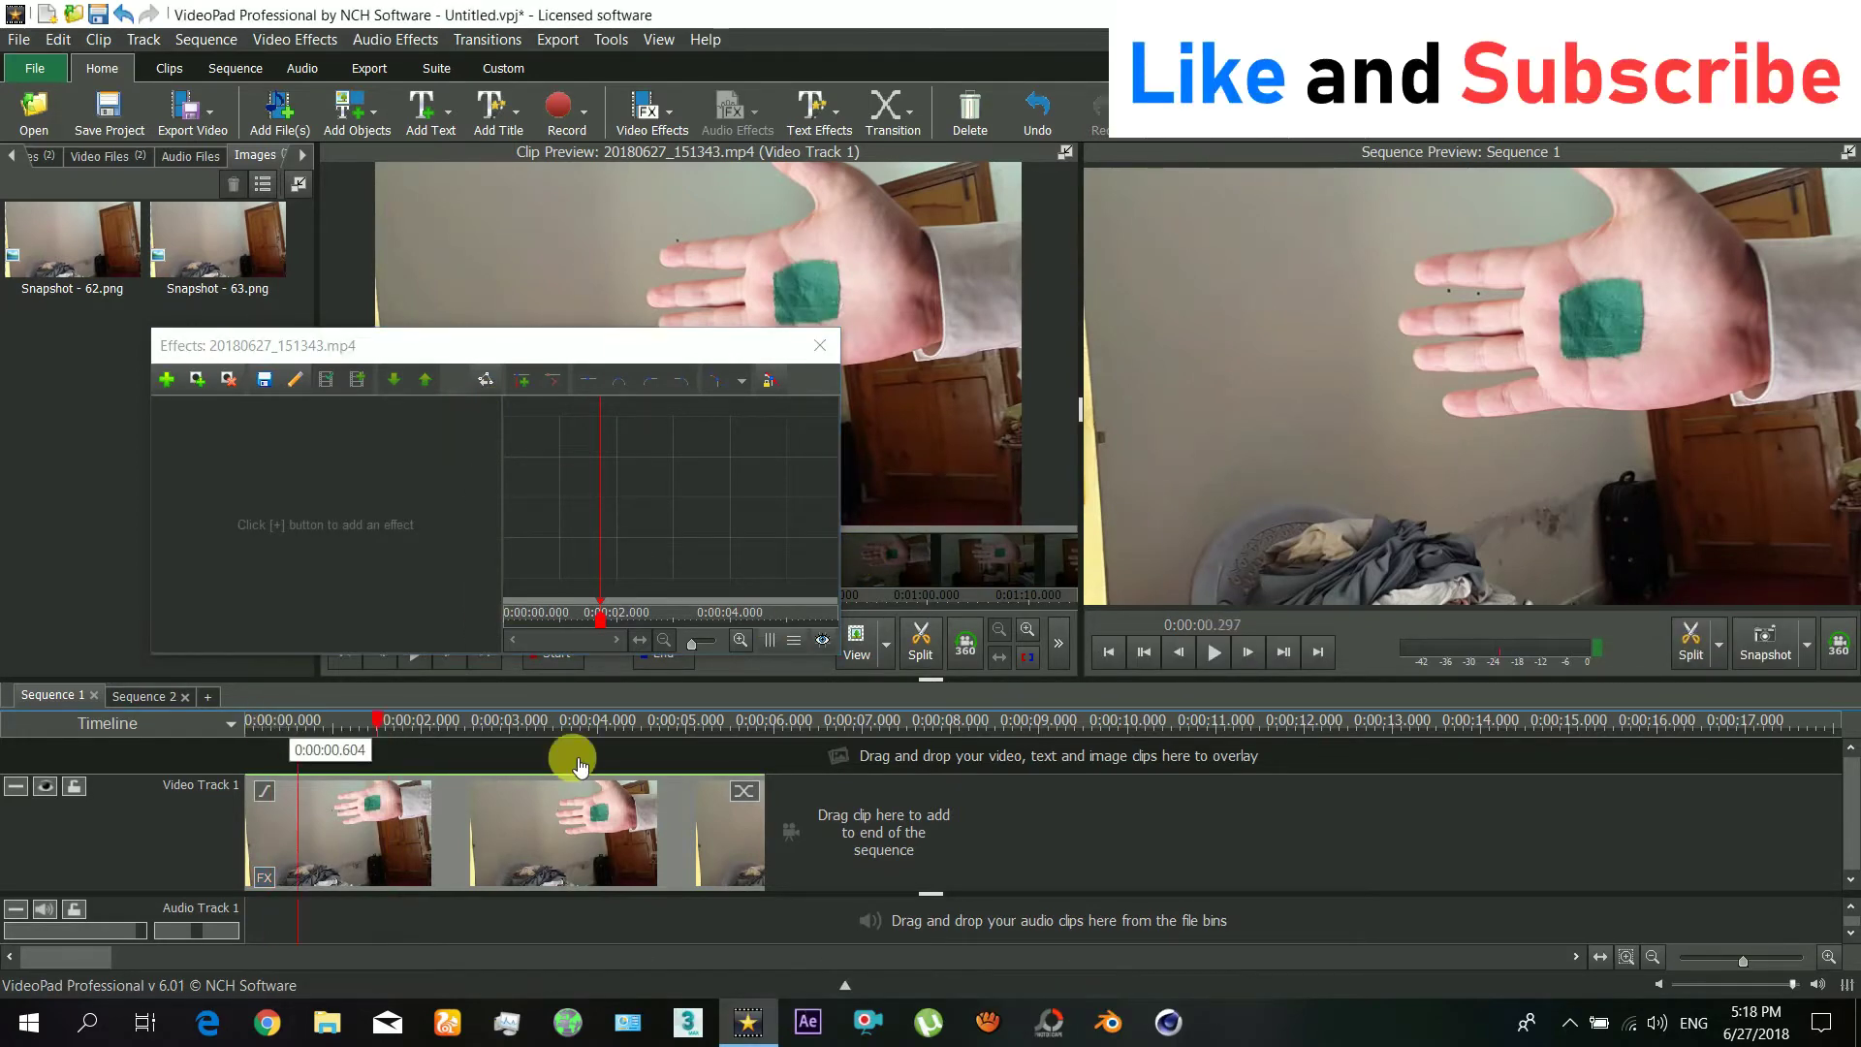
pyautogui.click(581, 764)
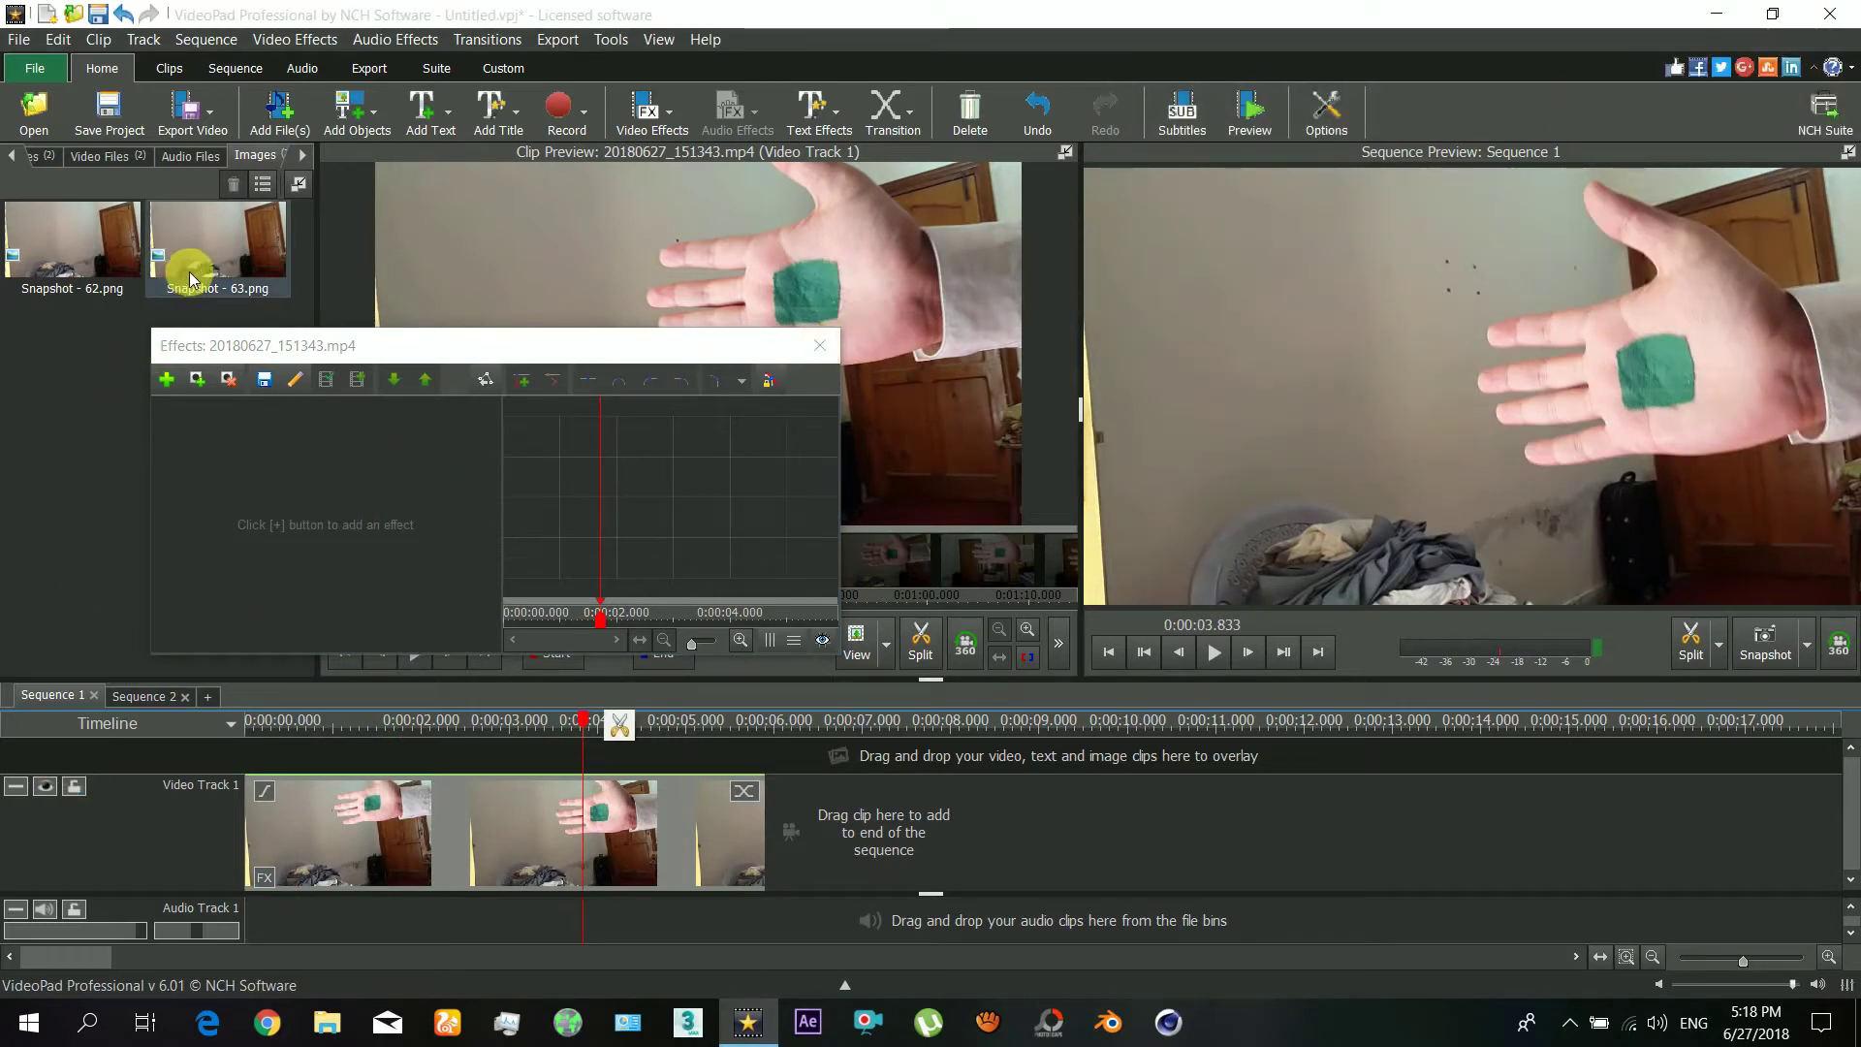
# Step: Place Snapshot - 63.png at the start of Track 1, under the hand clip on Track 2, matching its length
pyautogui.moveTo(189, 271); pyautogui.dragTo(814, 831)
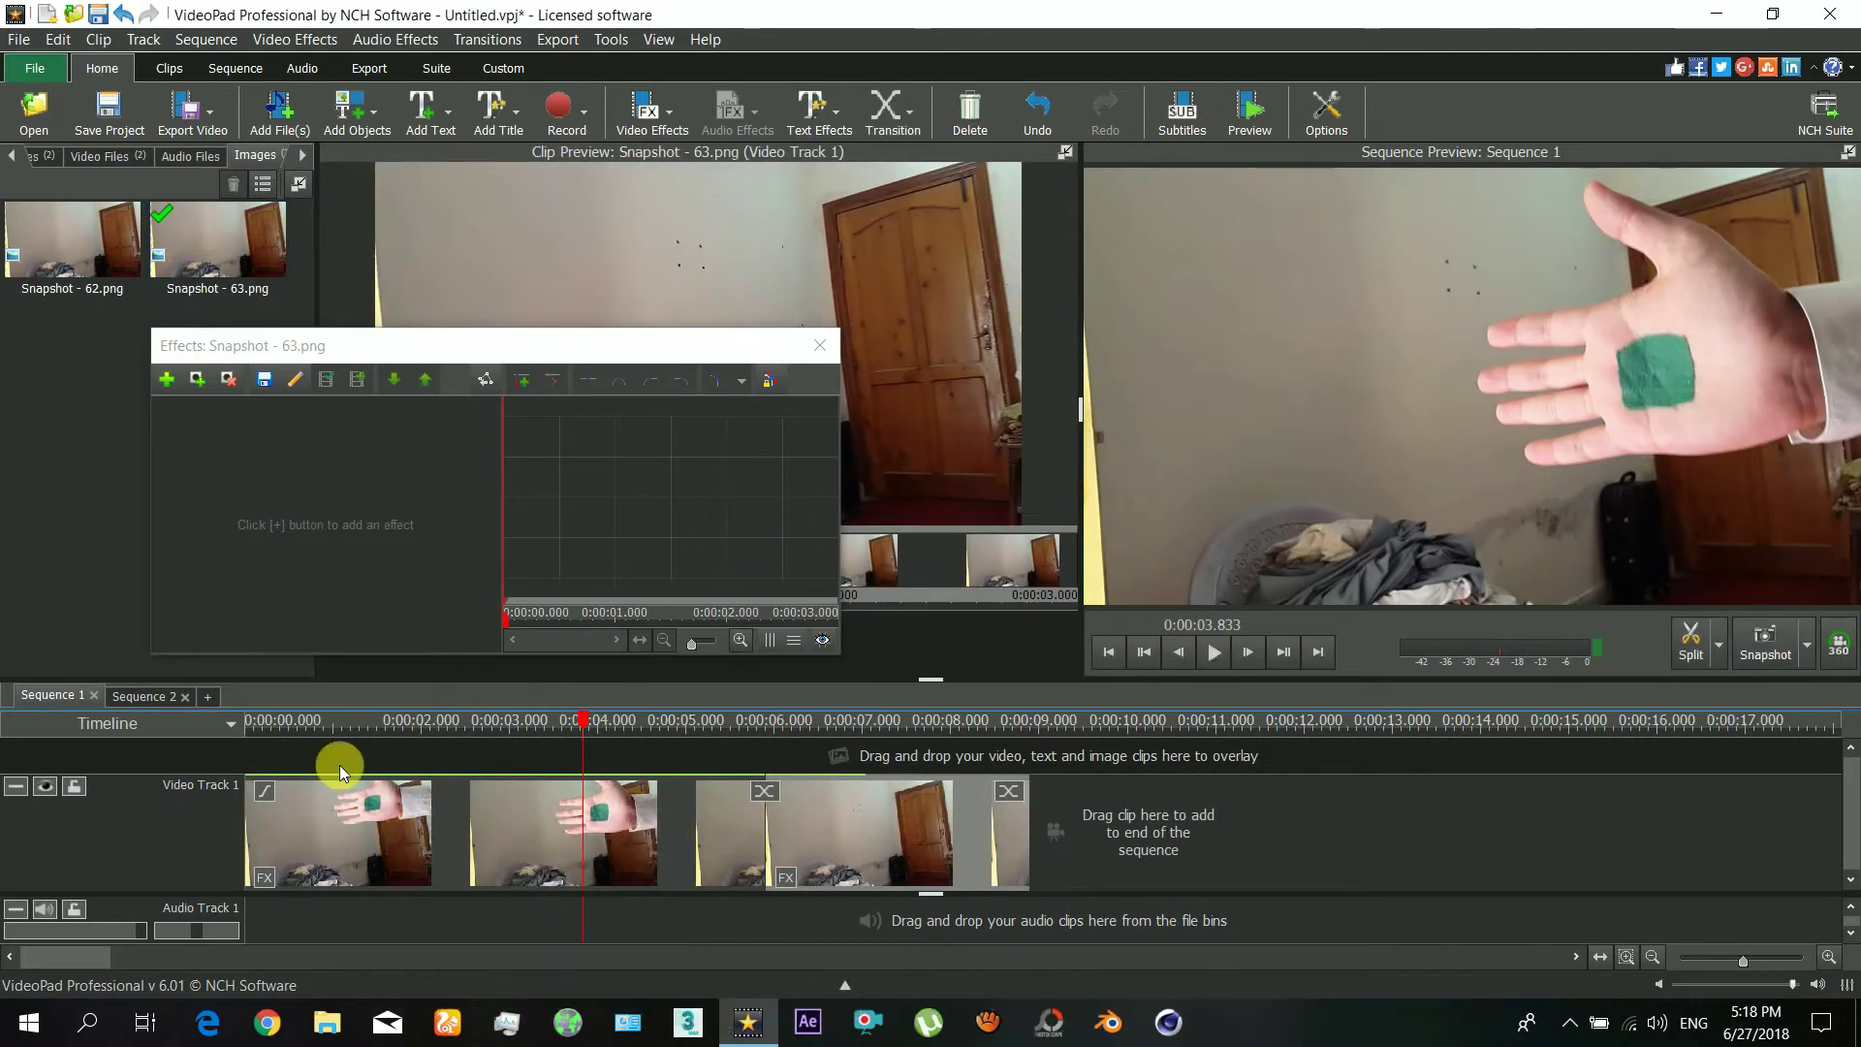
pyautogui.moveTo(339, 765); pyautogui.dragTo(345, 755)
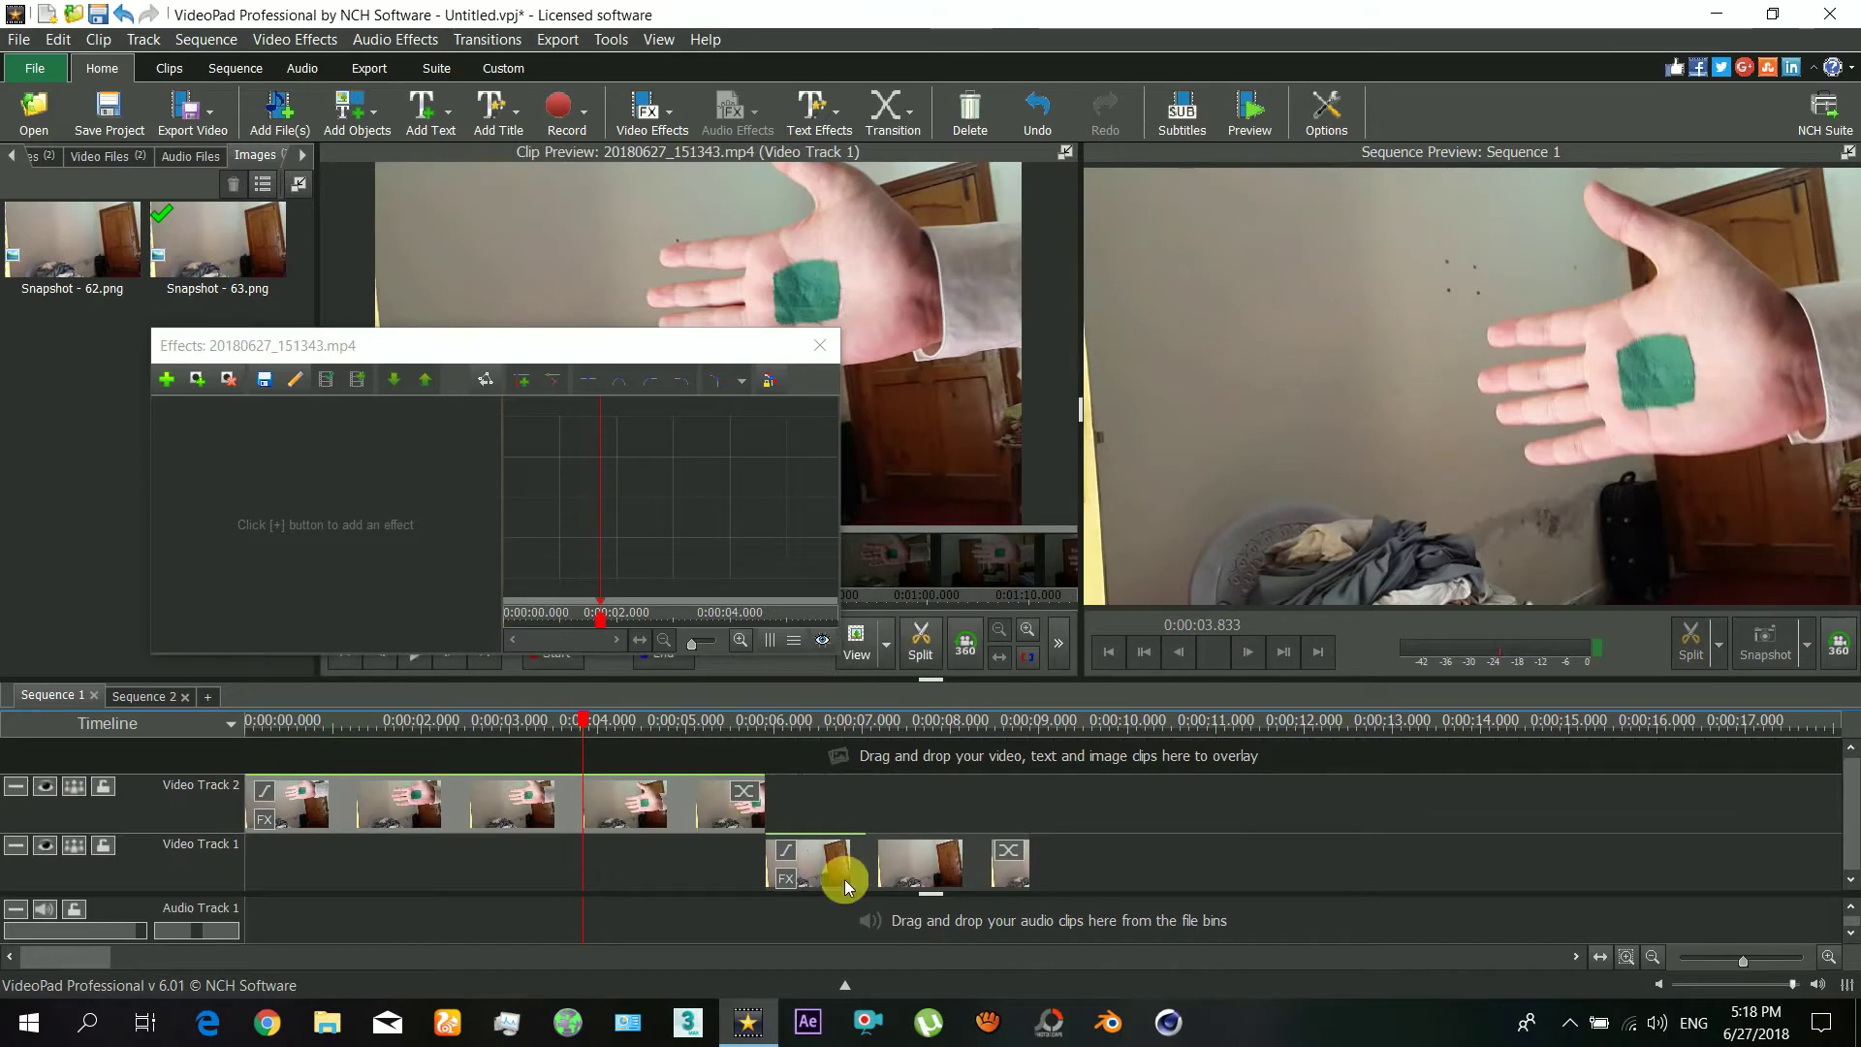
pyautogui.moveTo(846, 880); pyautogui.dragTo(318, 872)
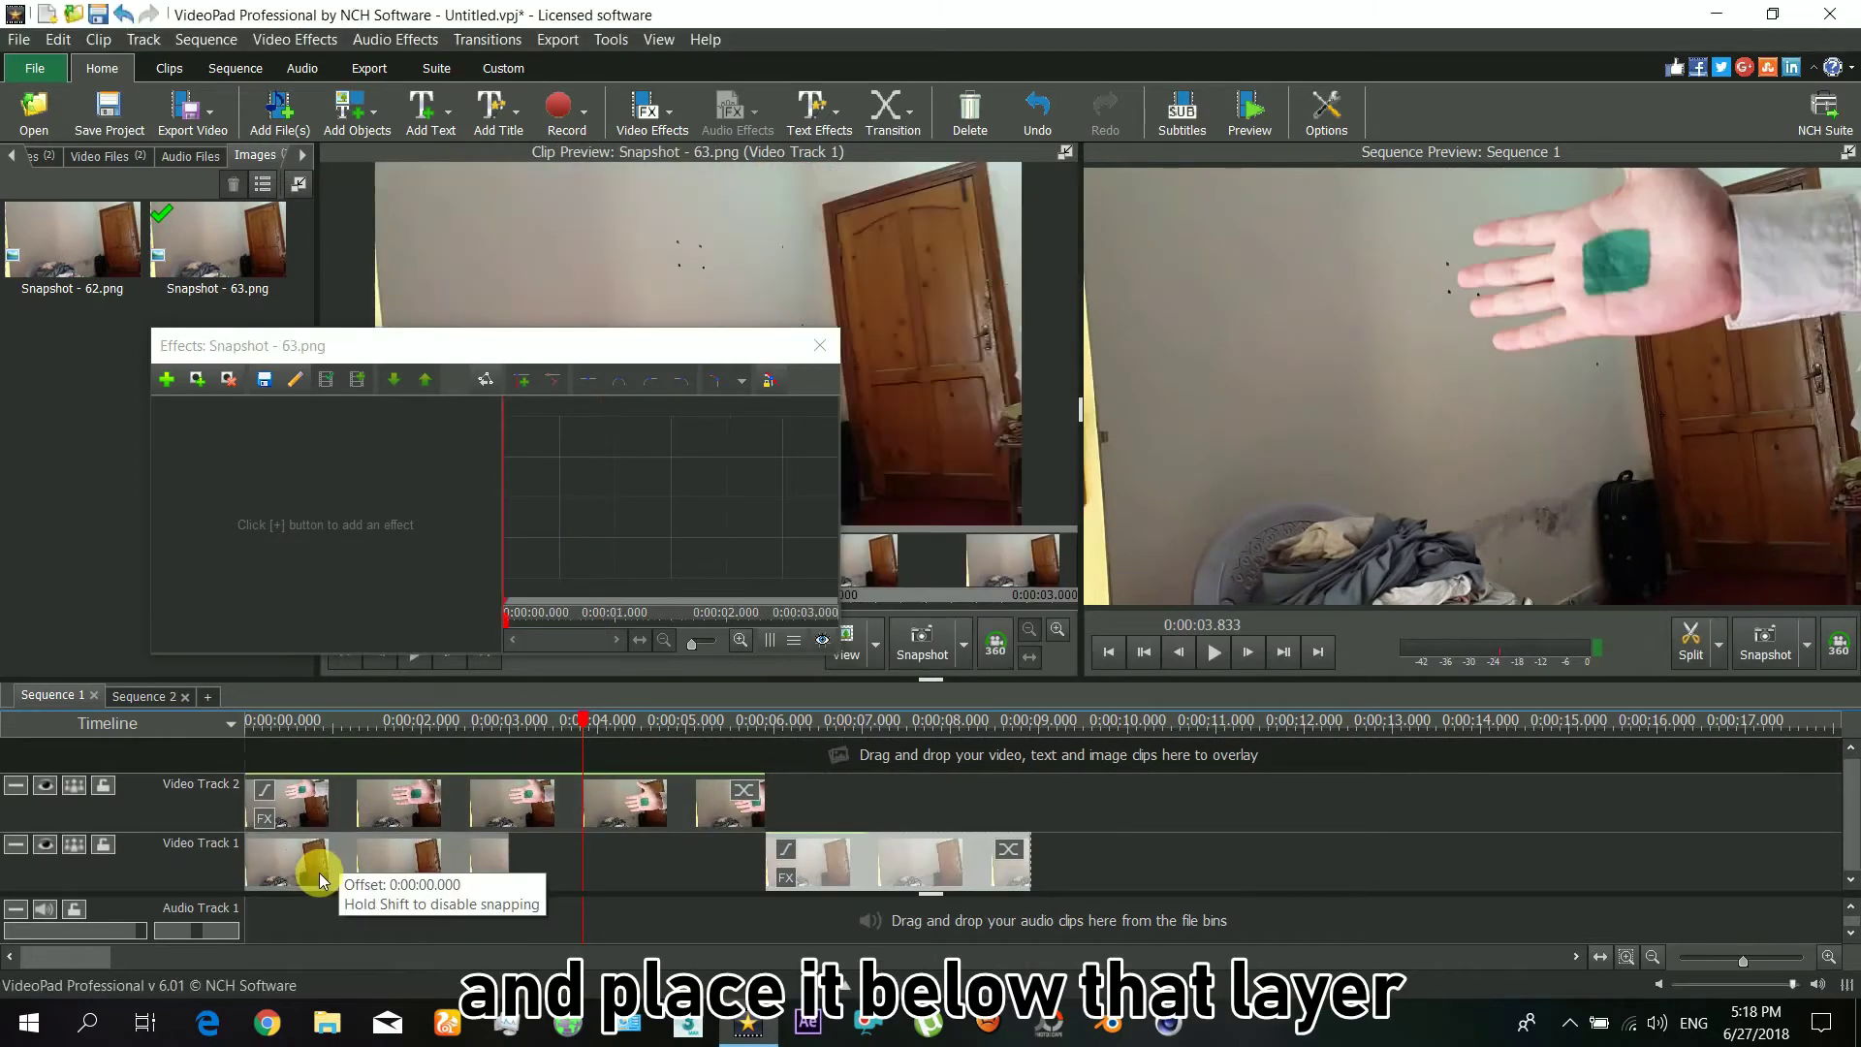
pyautogui.moveTo(509, 863); pyautogui.dragTo(766, 876)
pyautogui.click(306, 737)
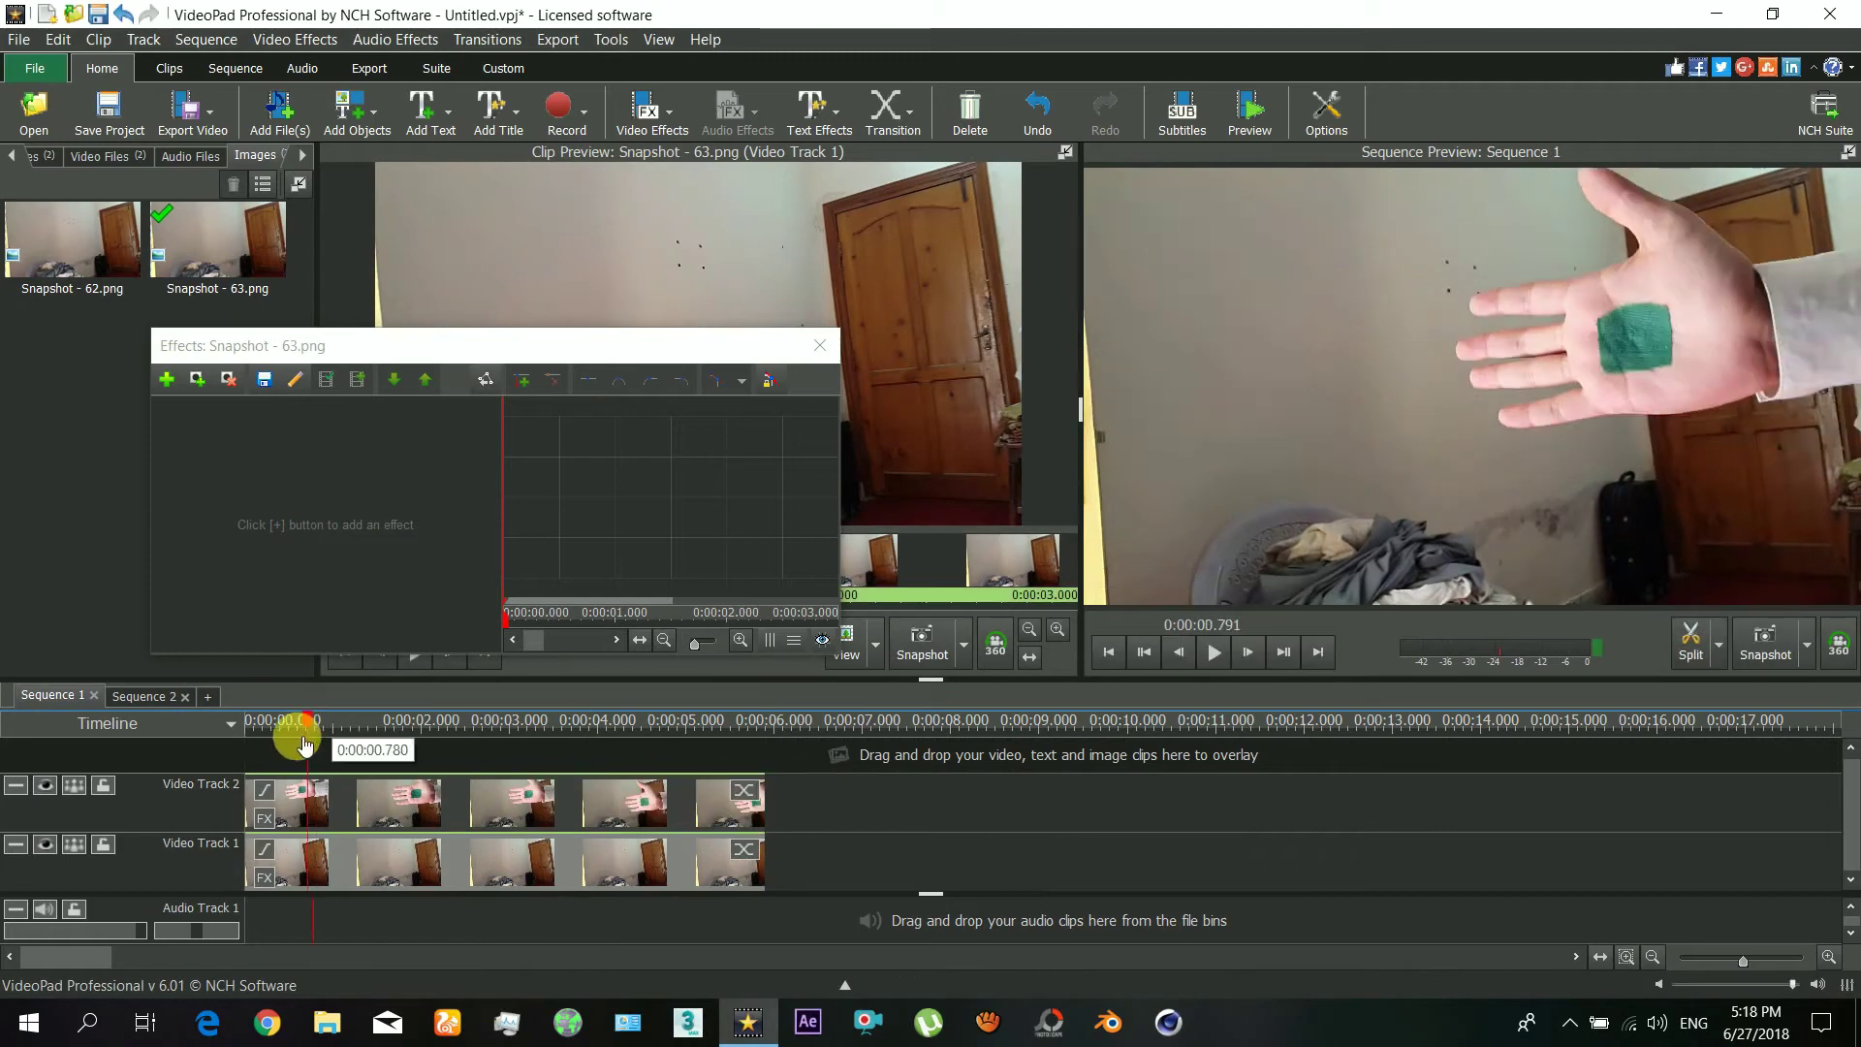
pyautogui.click(489, 809)
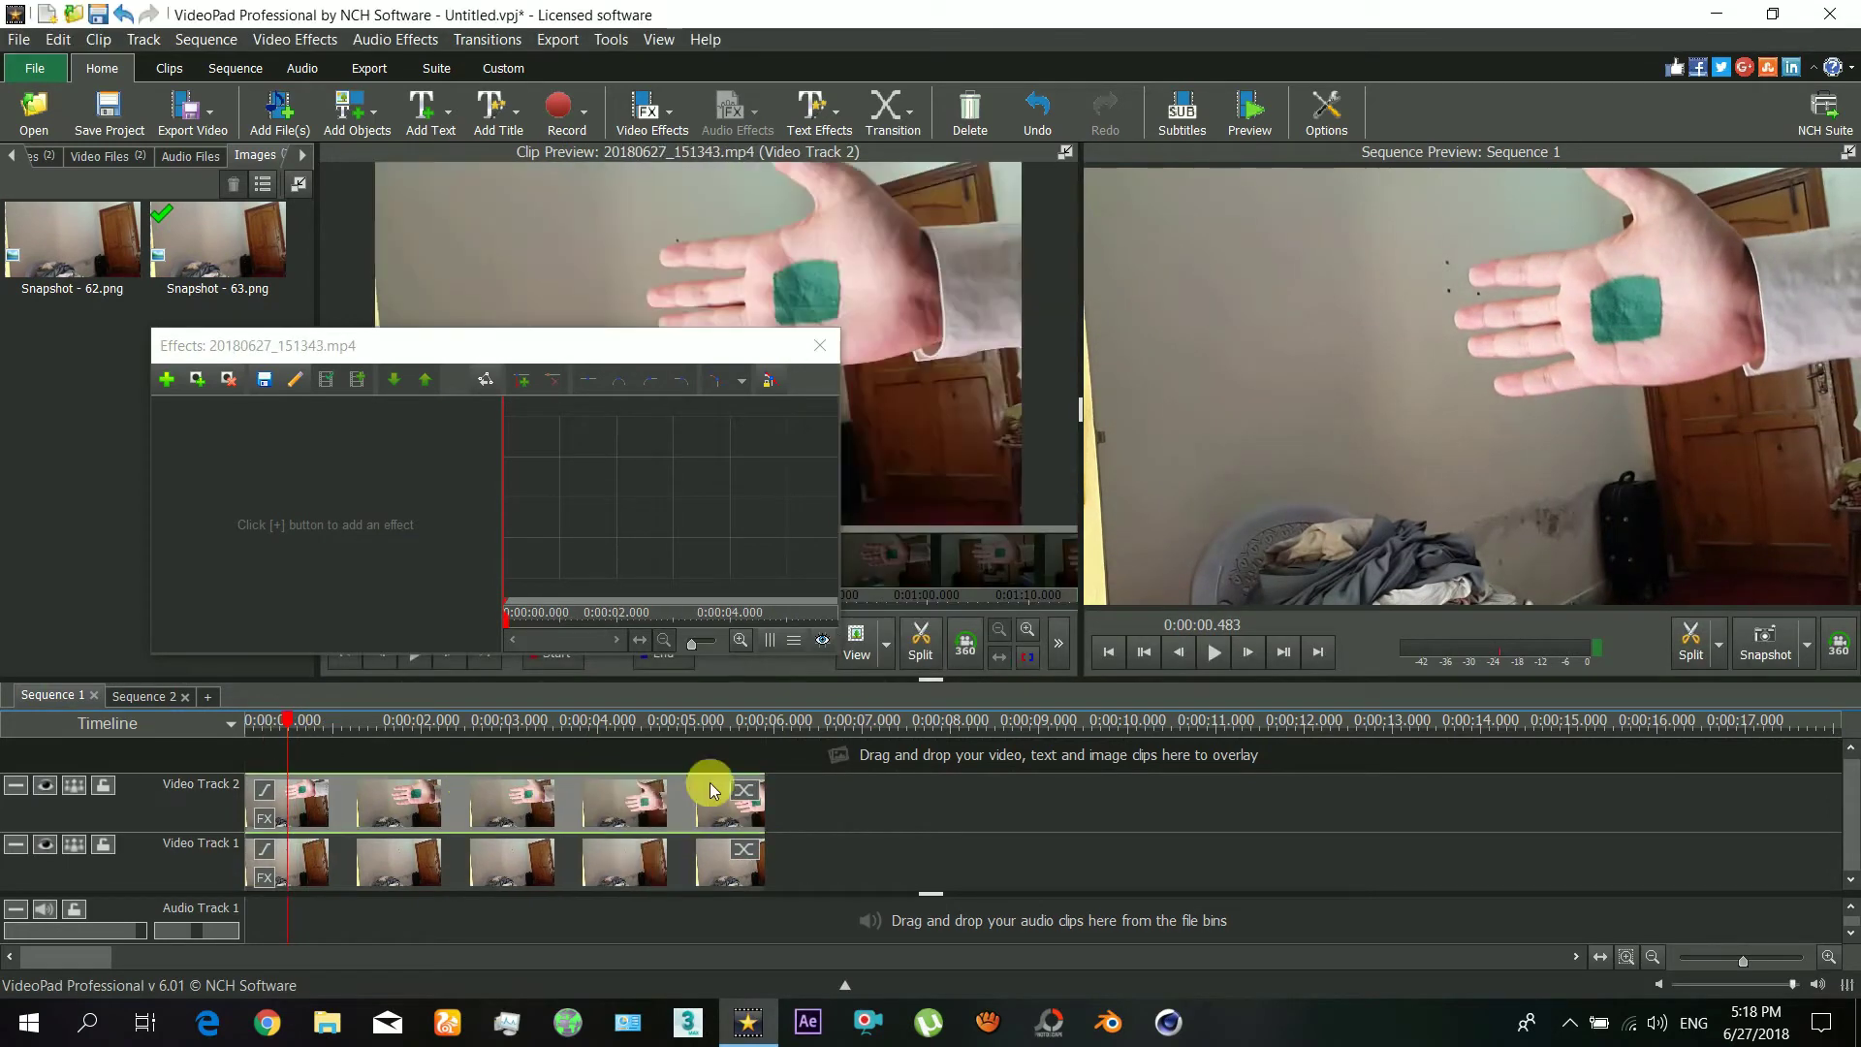
# Step: Copy the Track 2 hand clip and place the duplicate on a new Video Track 3
pyautogui.rightClick(667, 787)
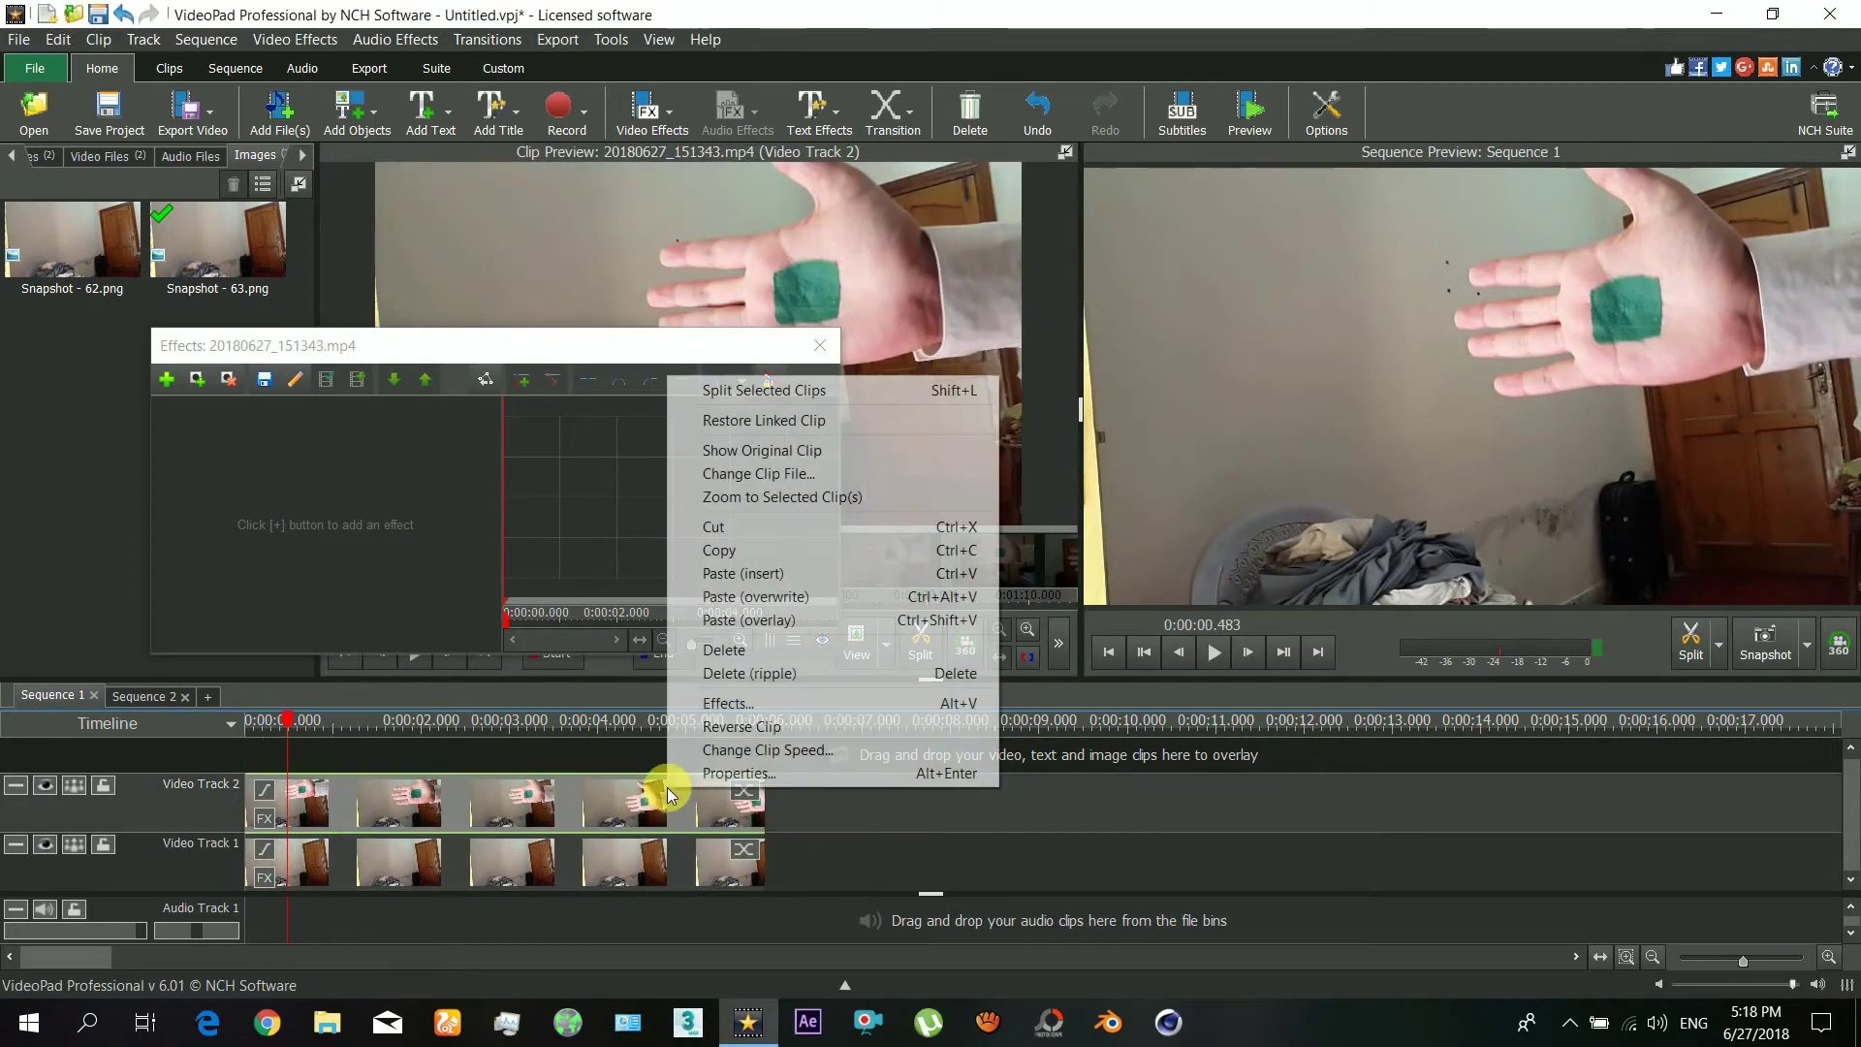
pyautogui.click(718, 553)
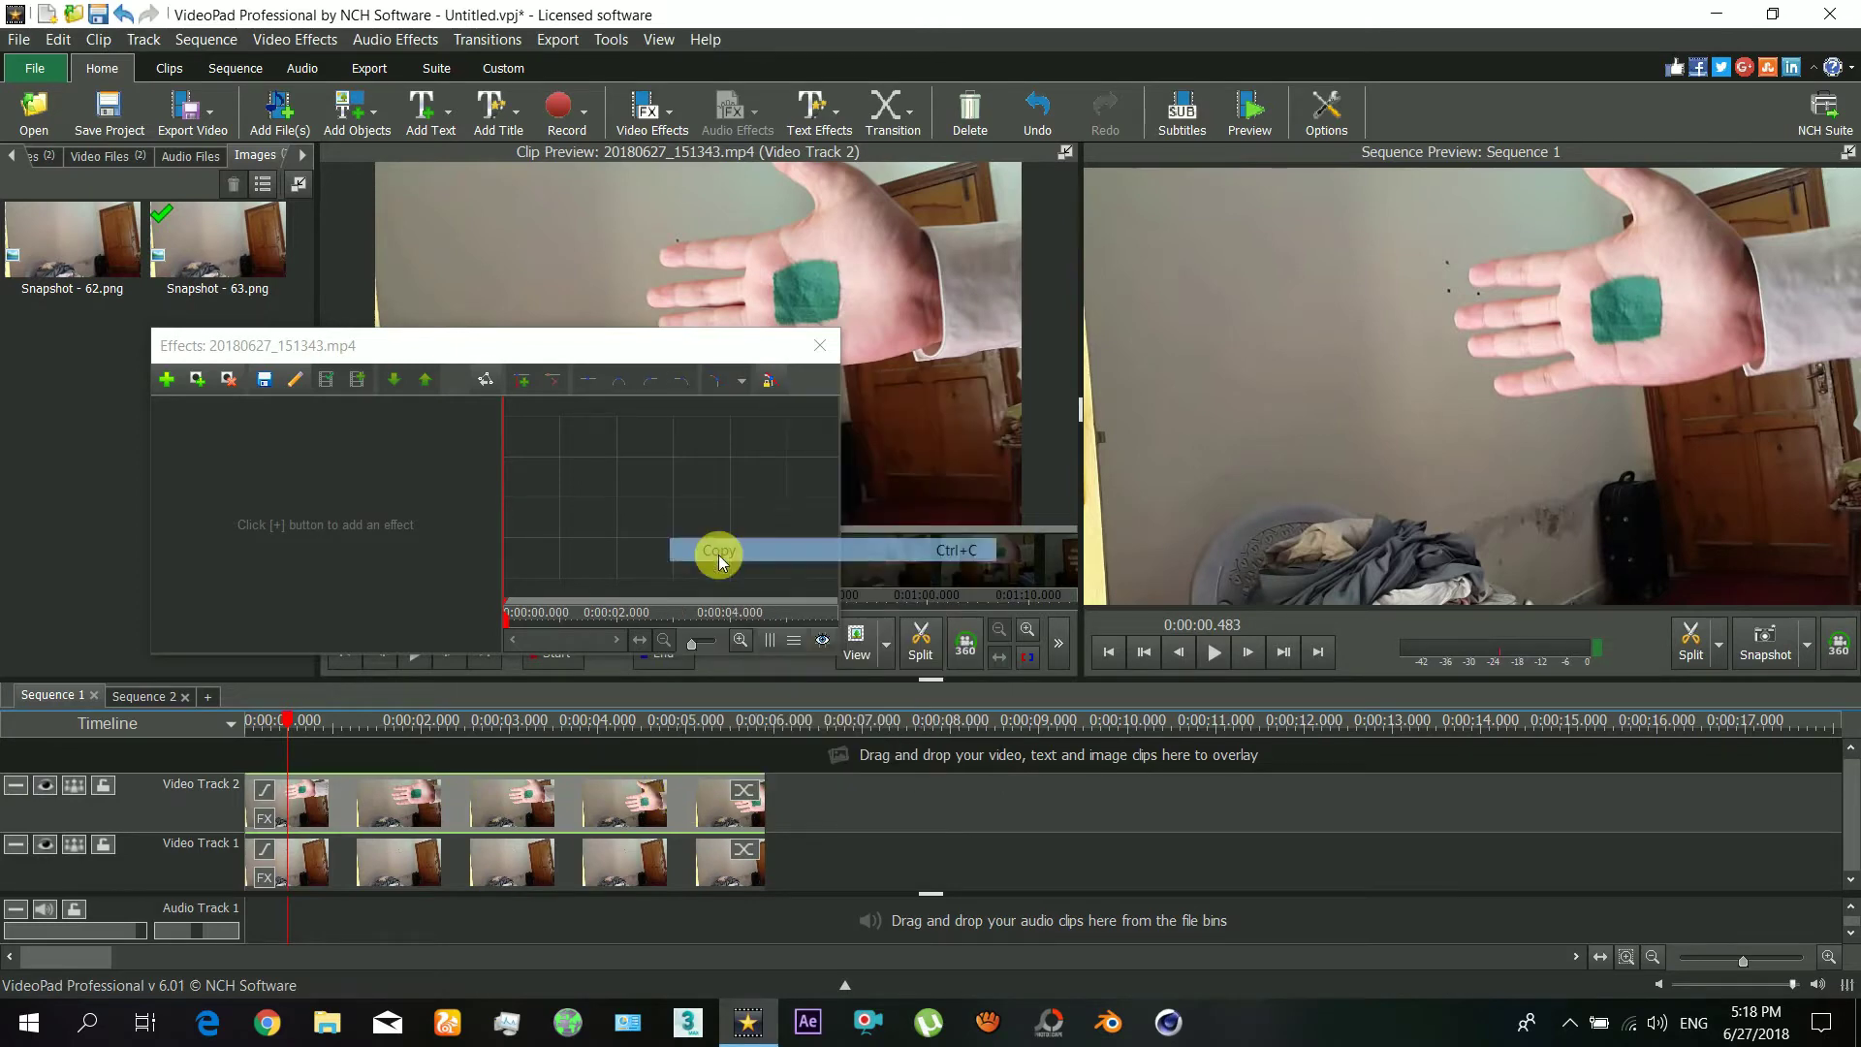
pyautogui.rightClick(791, 795)
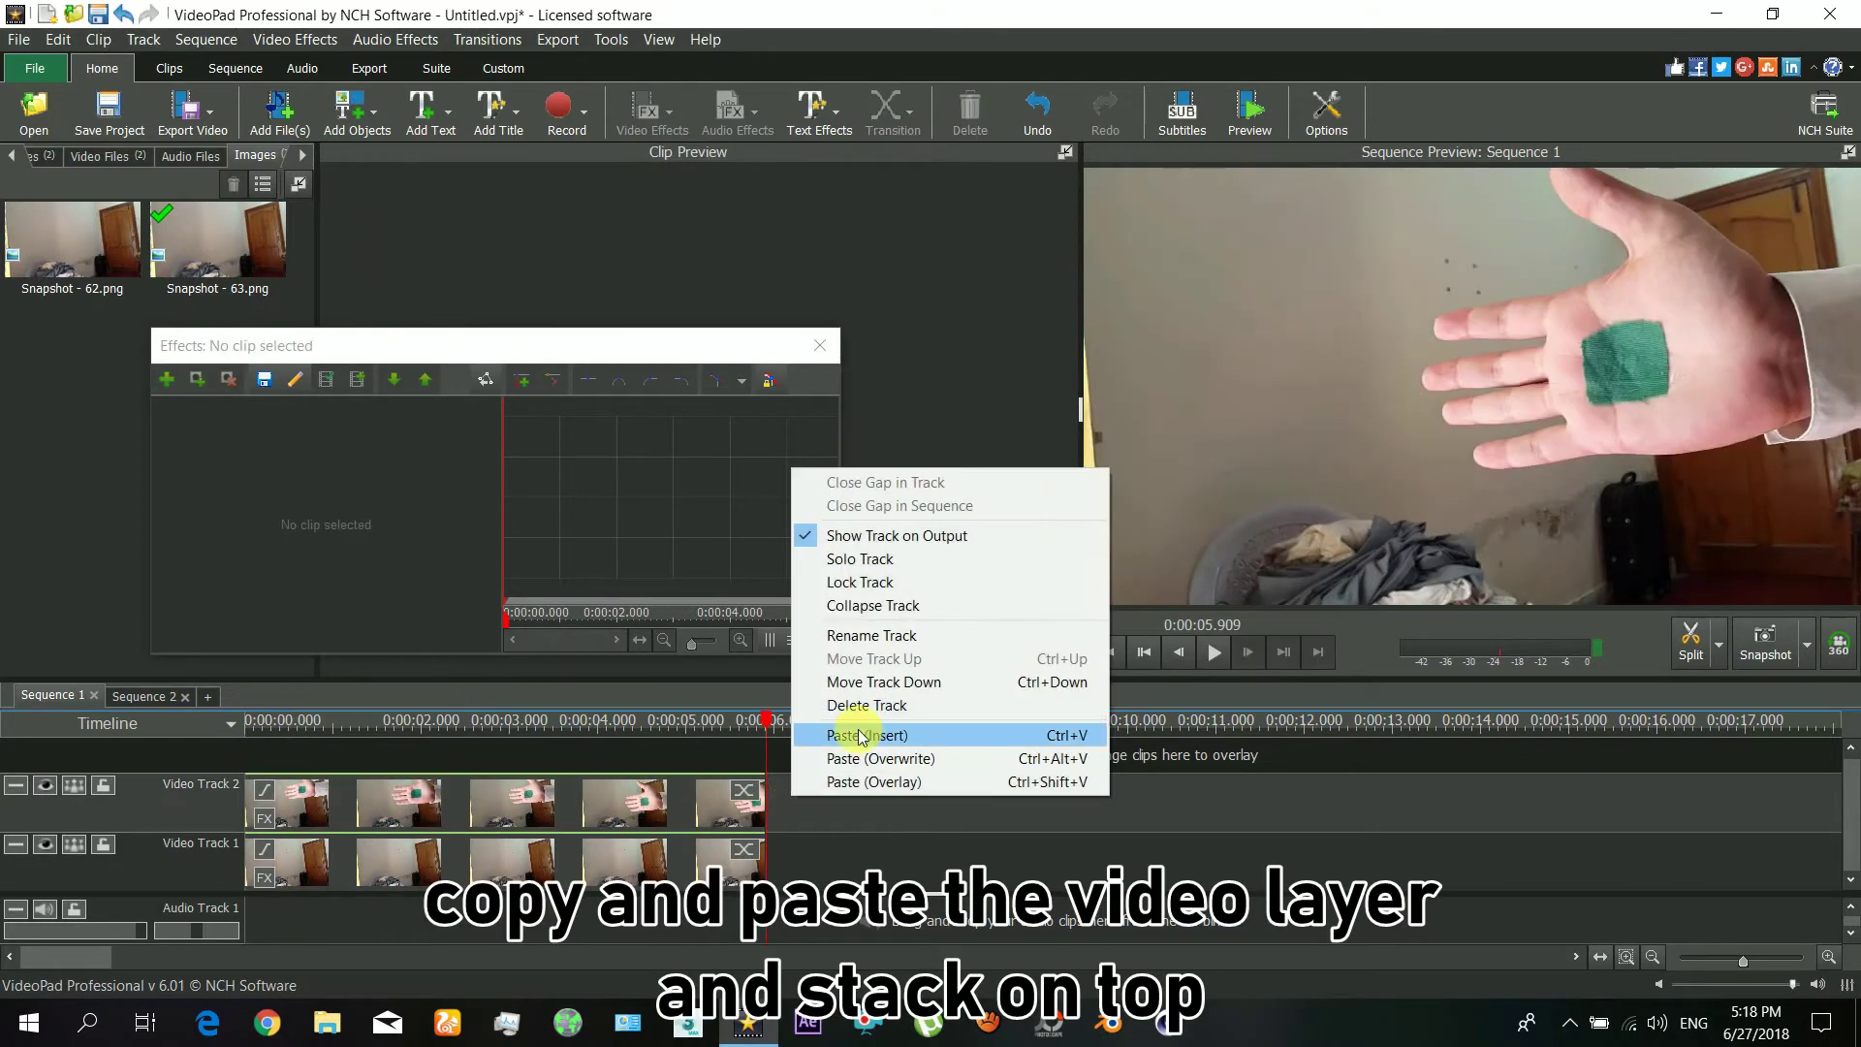
pyautogui.click(887, 736)
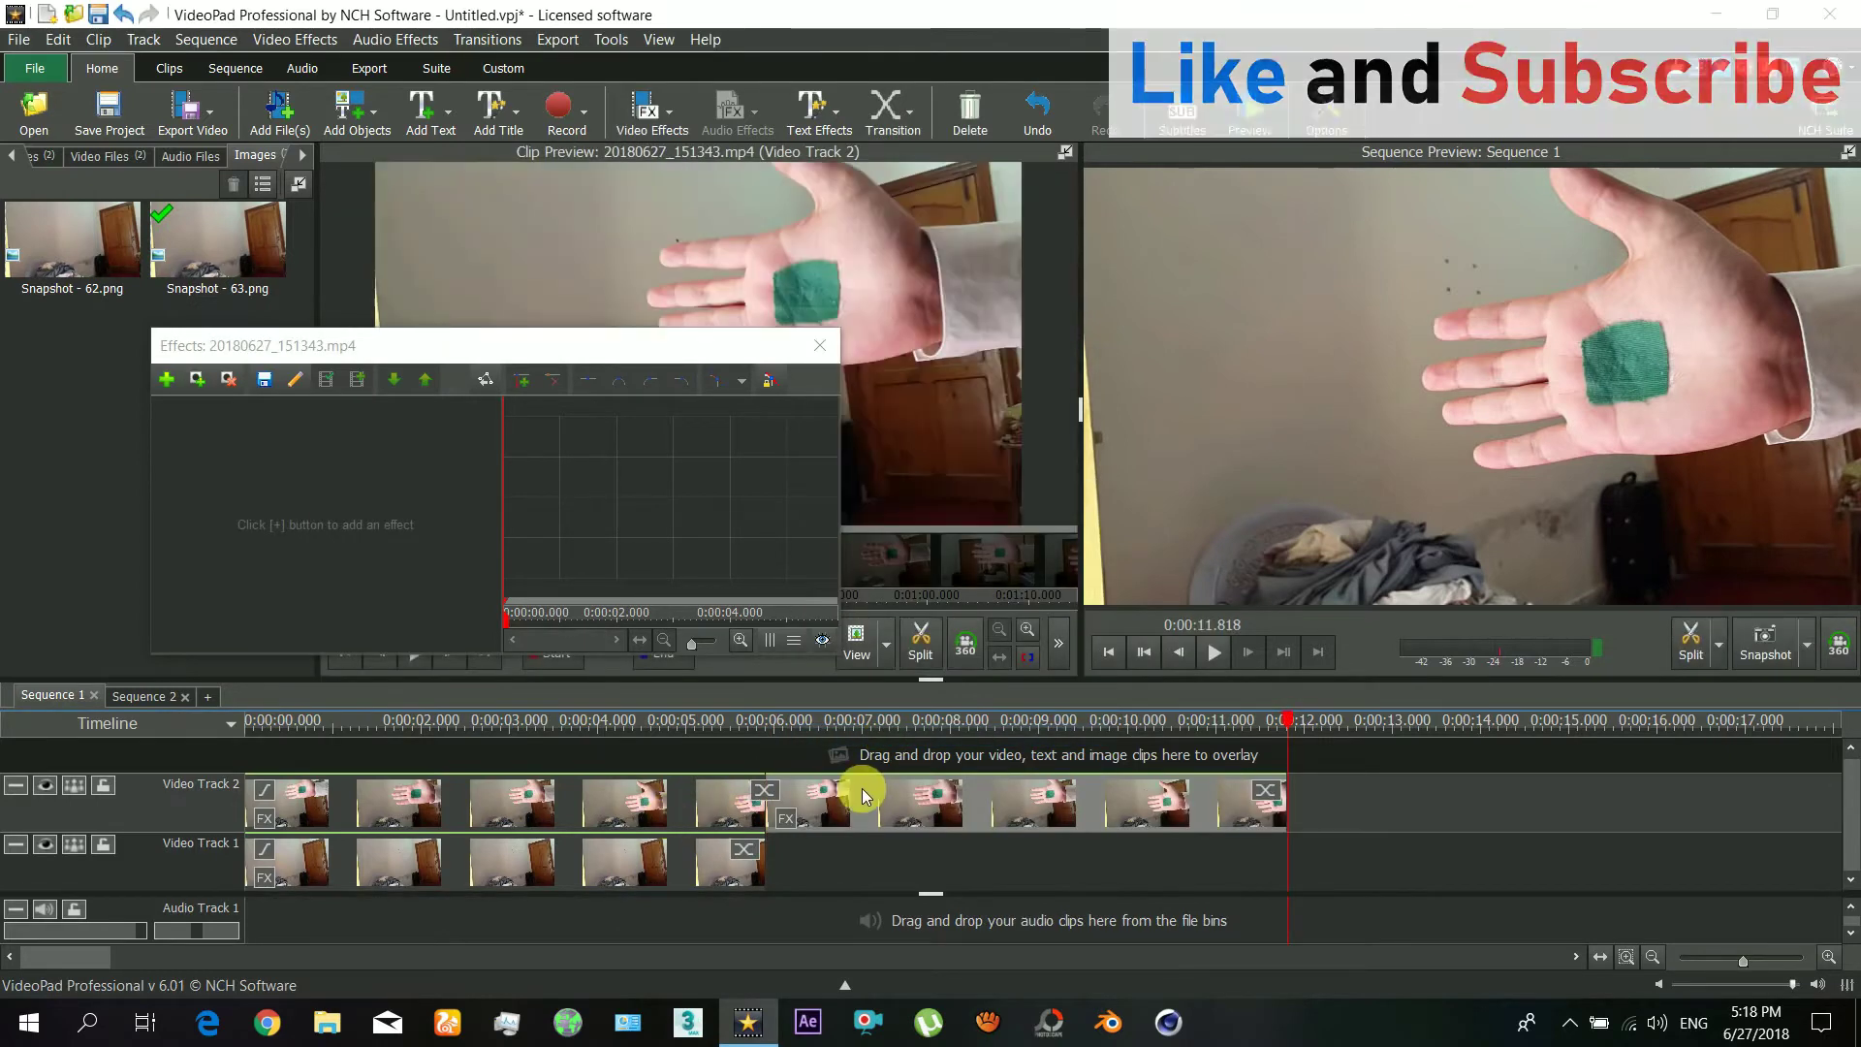
pyautogui.moveTo(863, 788); pyautogui.dragTo(422, 771)
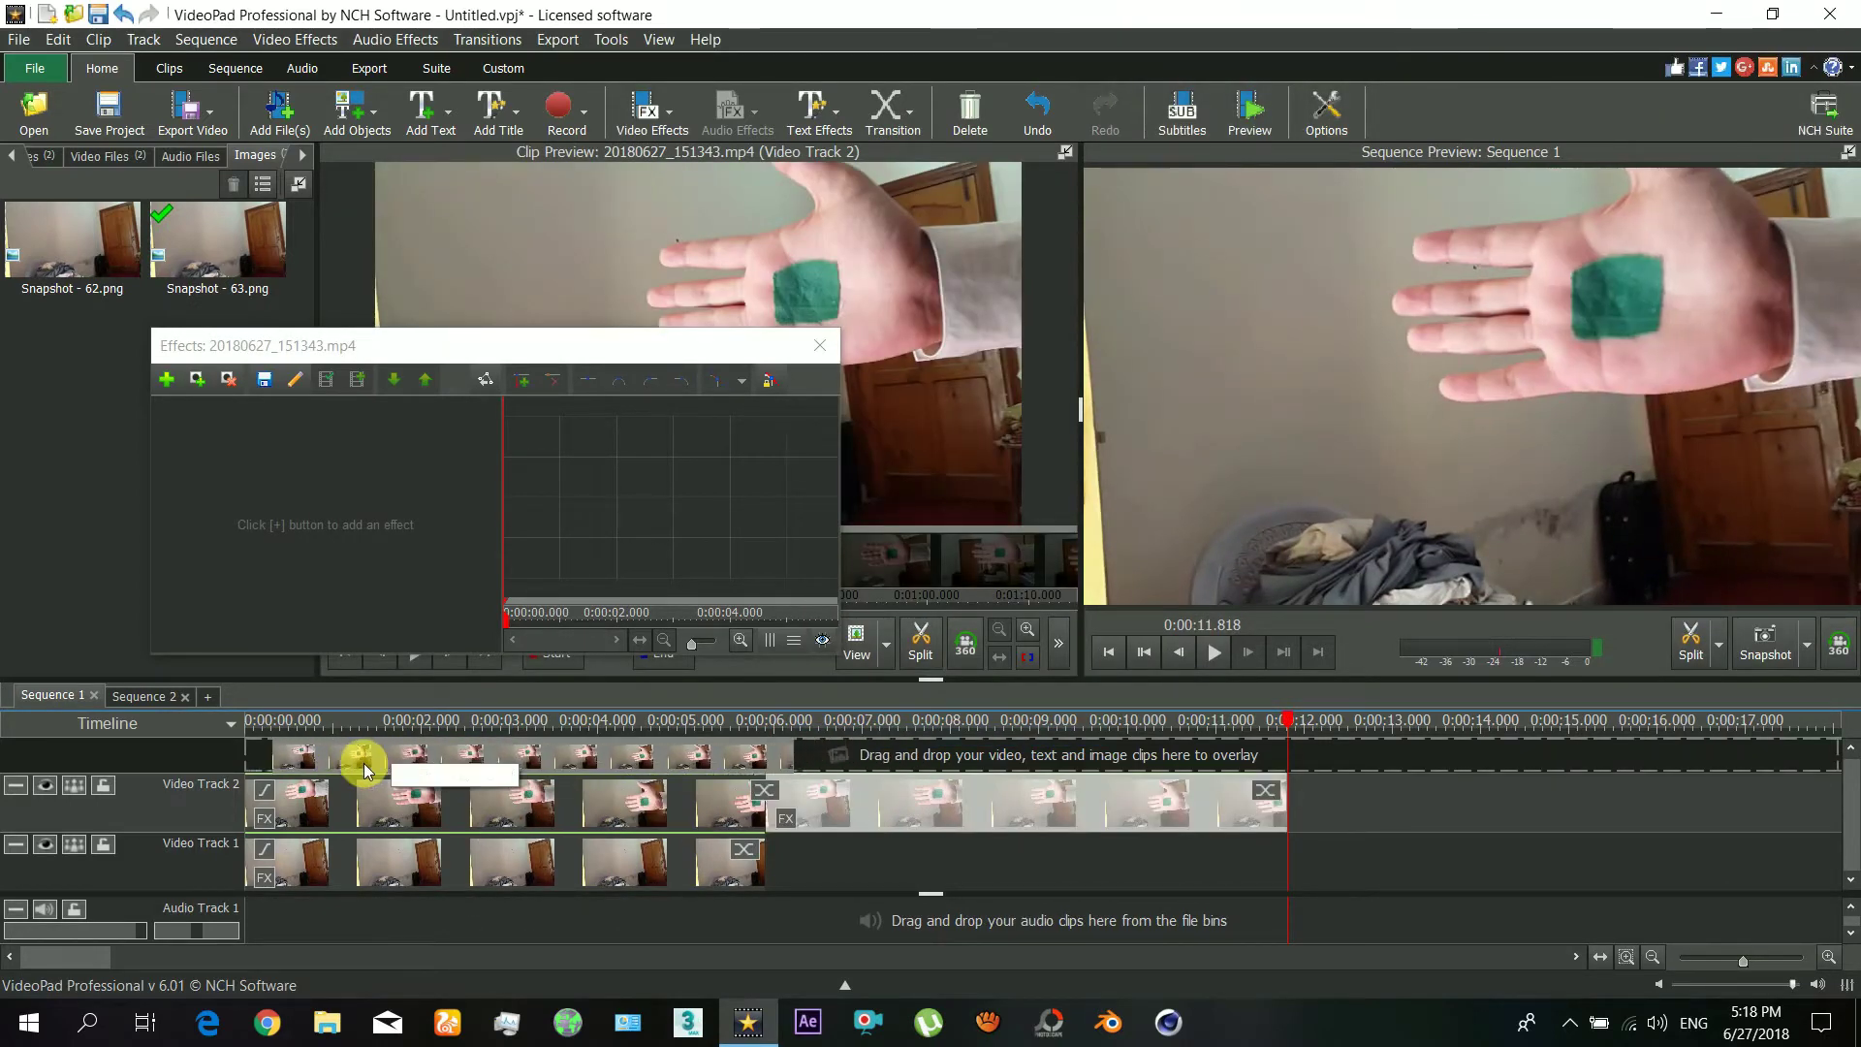
pyautogui.moveTo(422, 770); pyautogui.dragTo(450, 757)
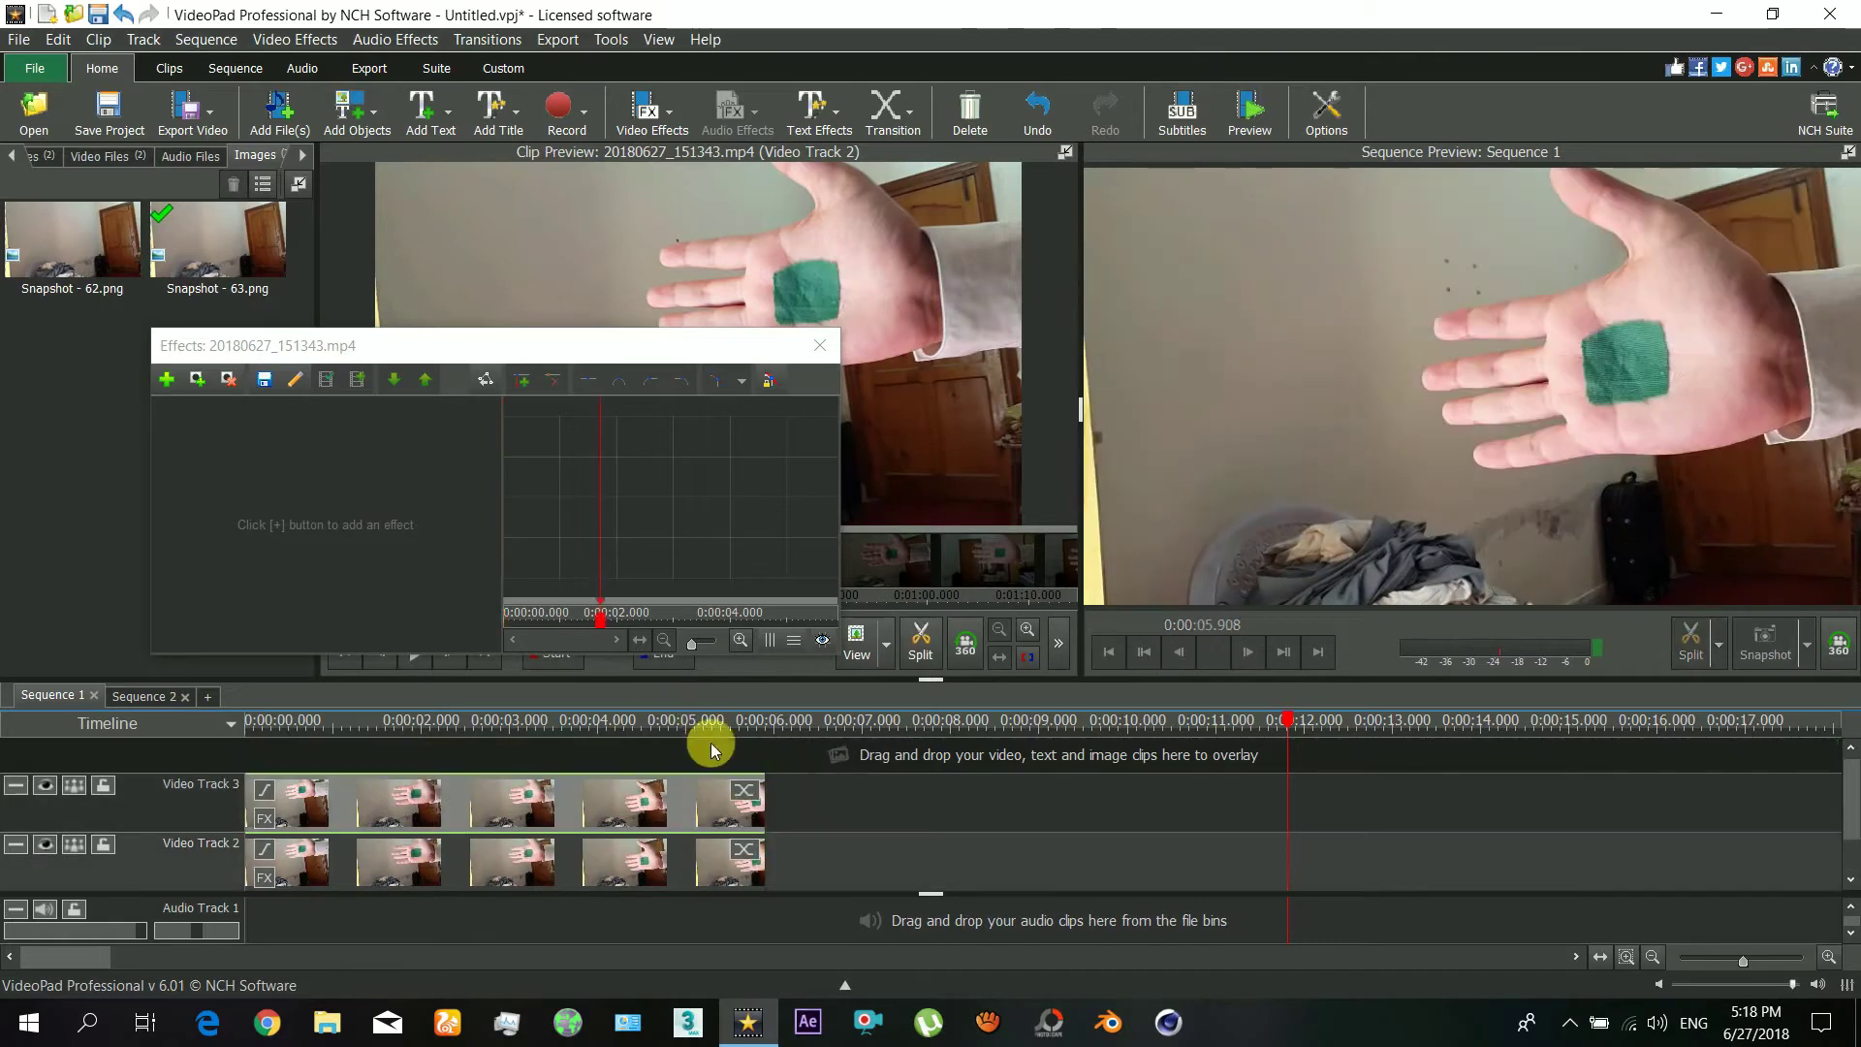
# Step: Collapse Video Tracks 1 and 2 and move the playhead to about 3 seconds
pyautogui.click(17, 845)
pyautogui.click(18, 870)
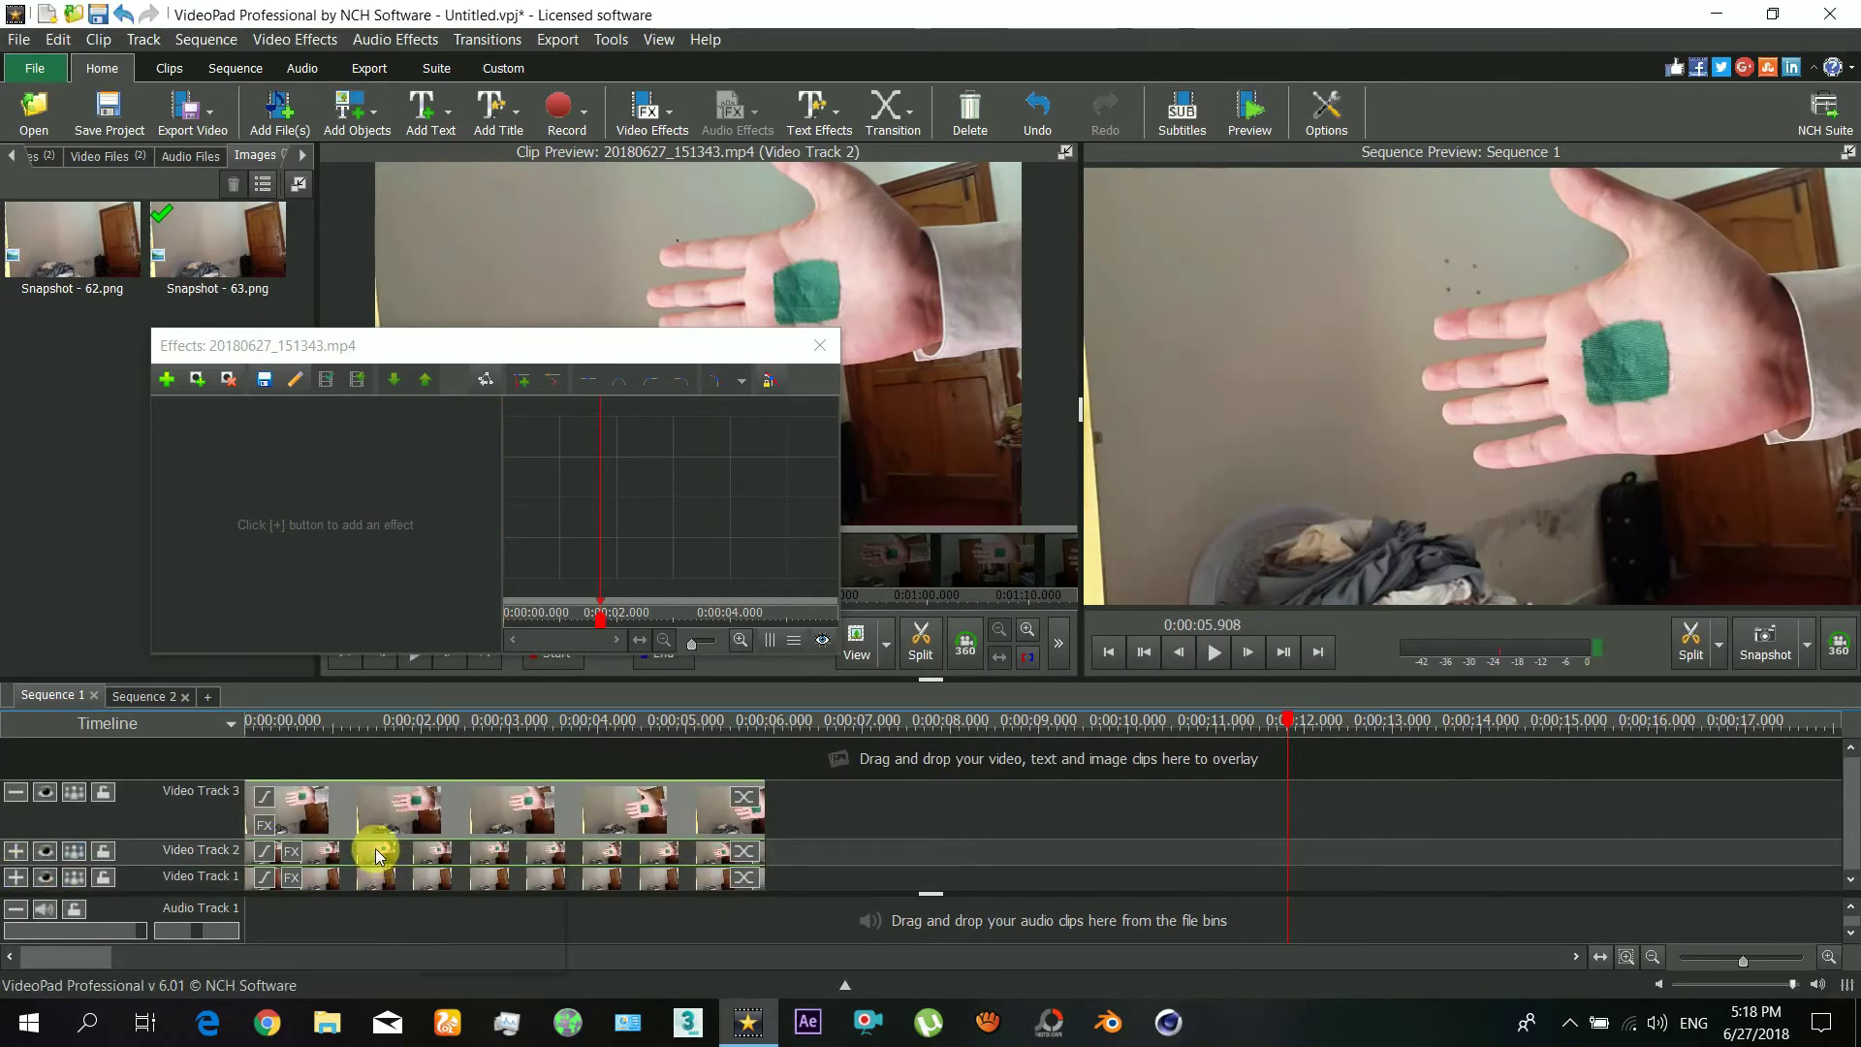
pyautogui.moveTo(298, 723); pyautogui.dragTo(512, 733)
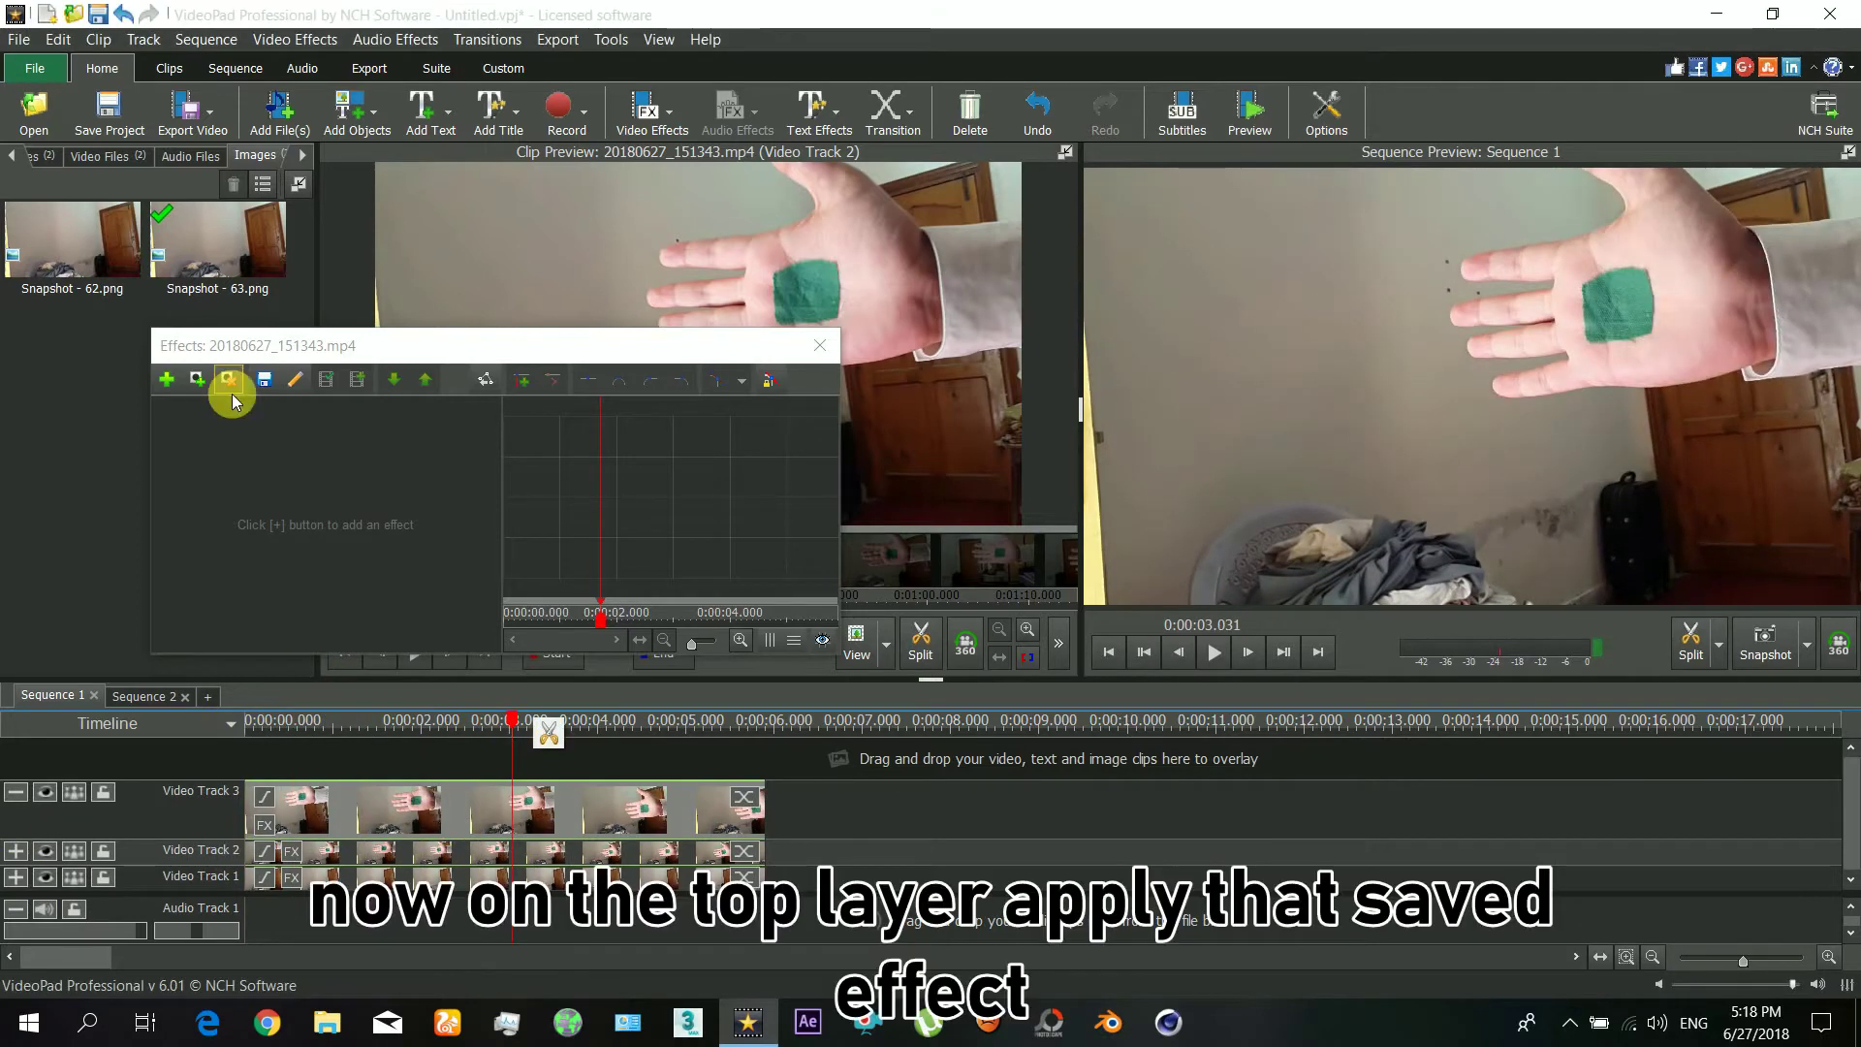
# Step: Apply the 'hand green effect' template to the hand clip copy on Video Track 3
pyautogui.click(167, 383)
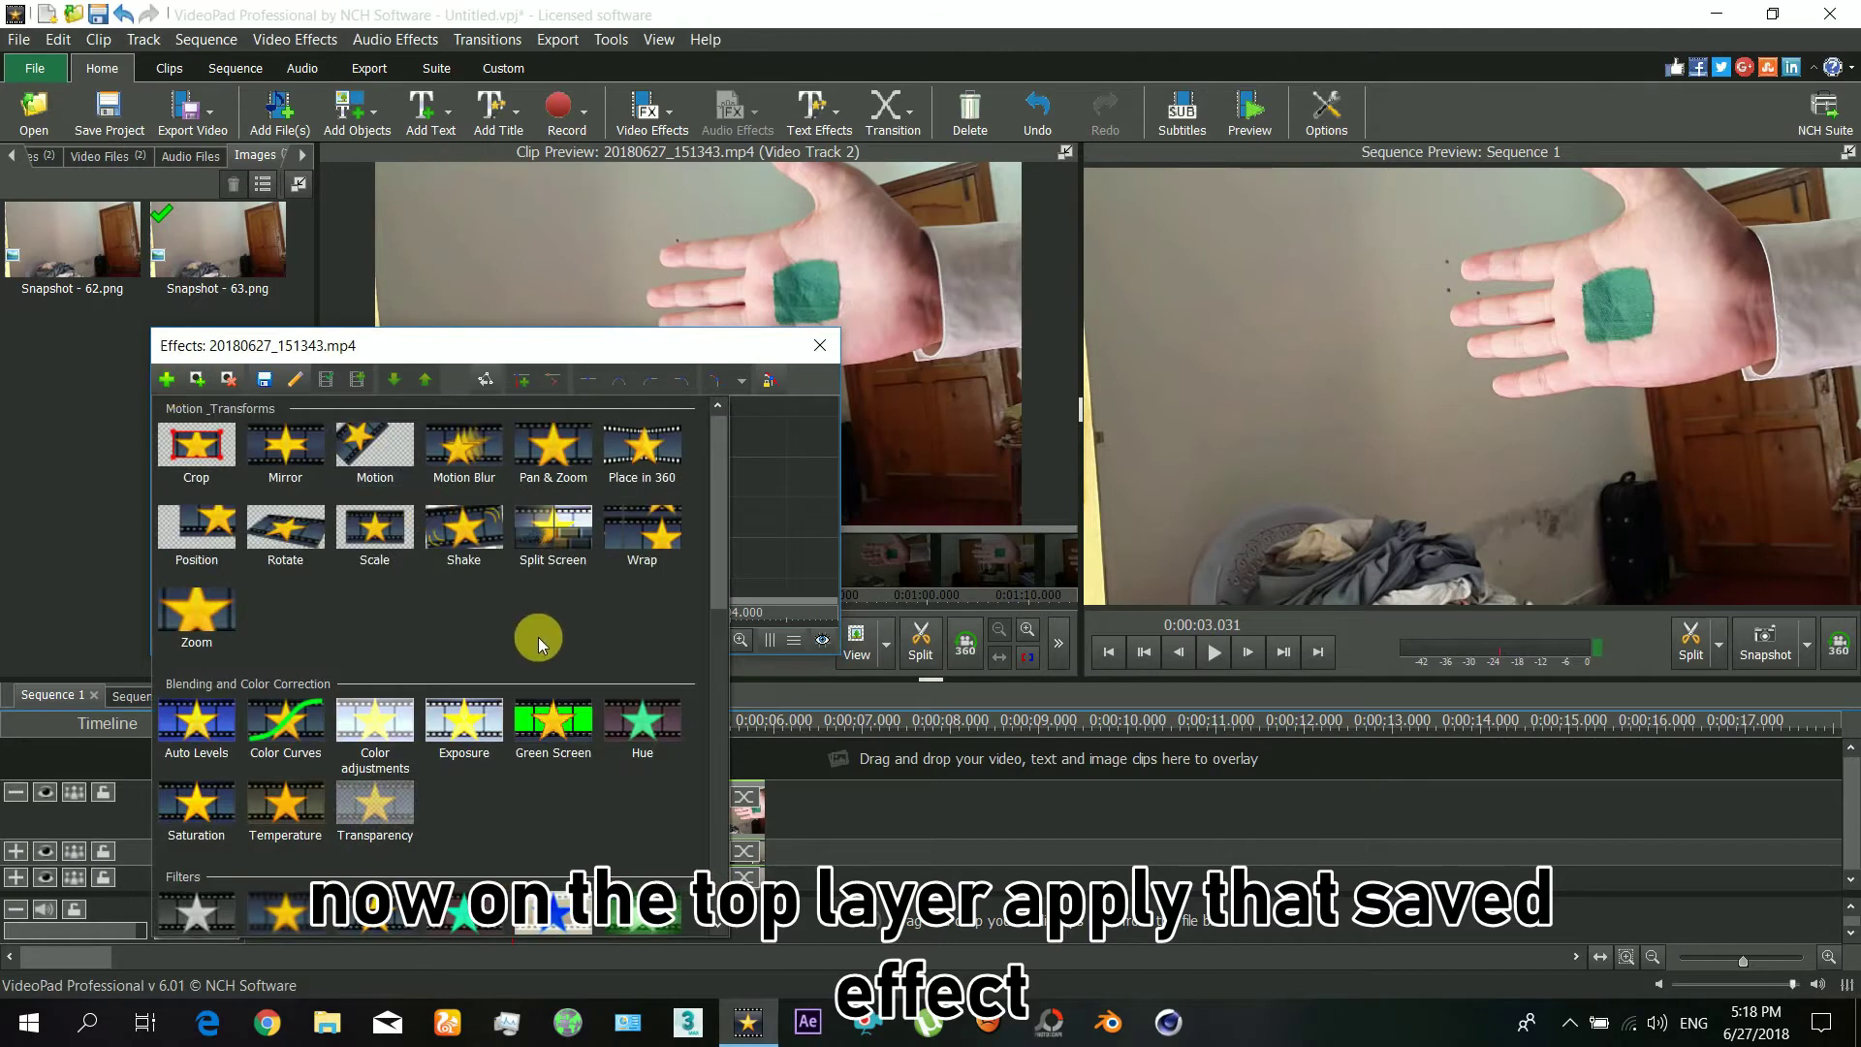
pyautogui.scroll(-5, 538, 636)
pyautogui.scroll(-5, 538, 637)
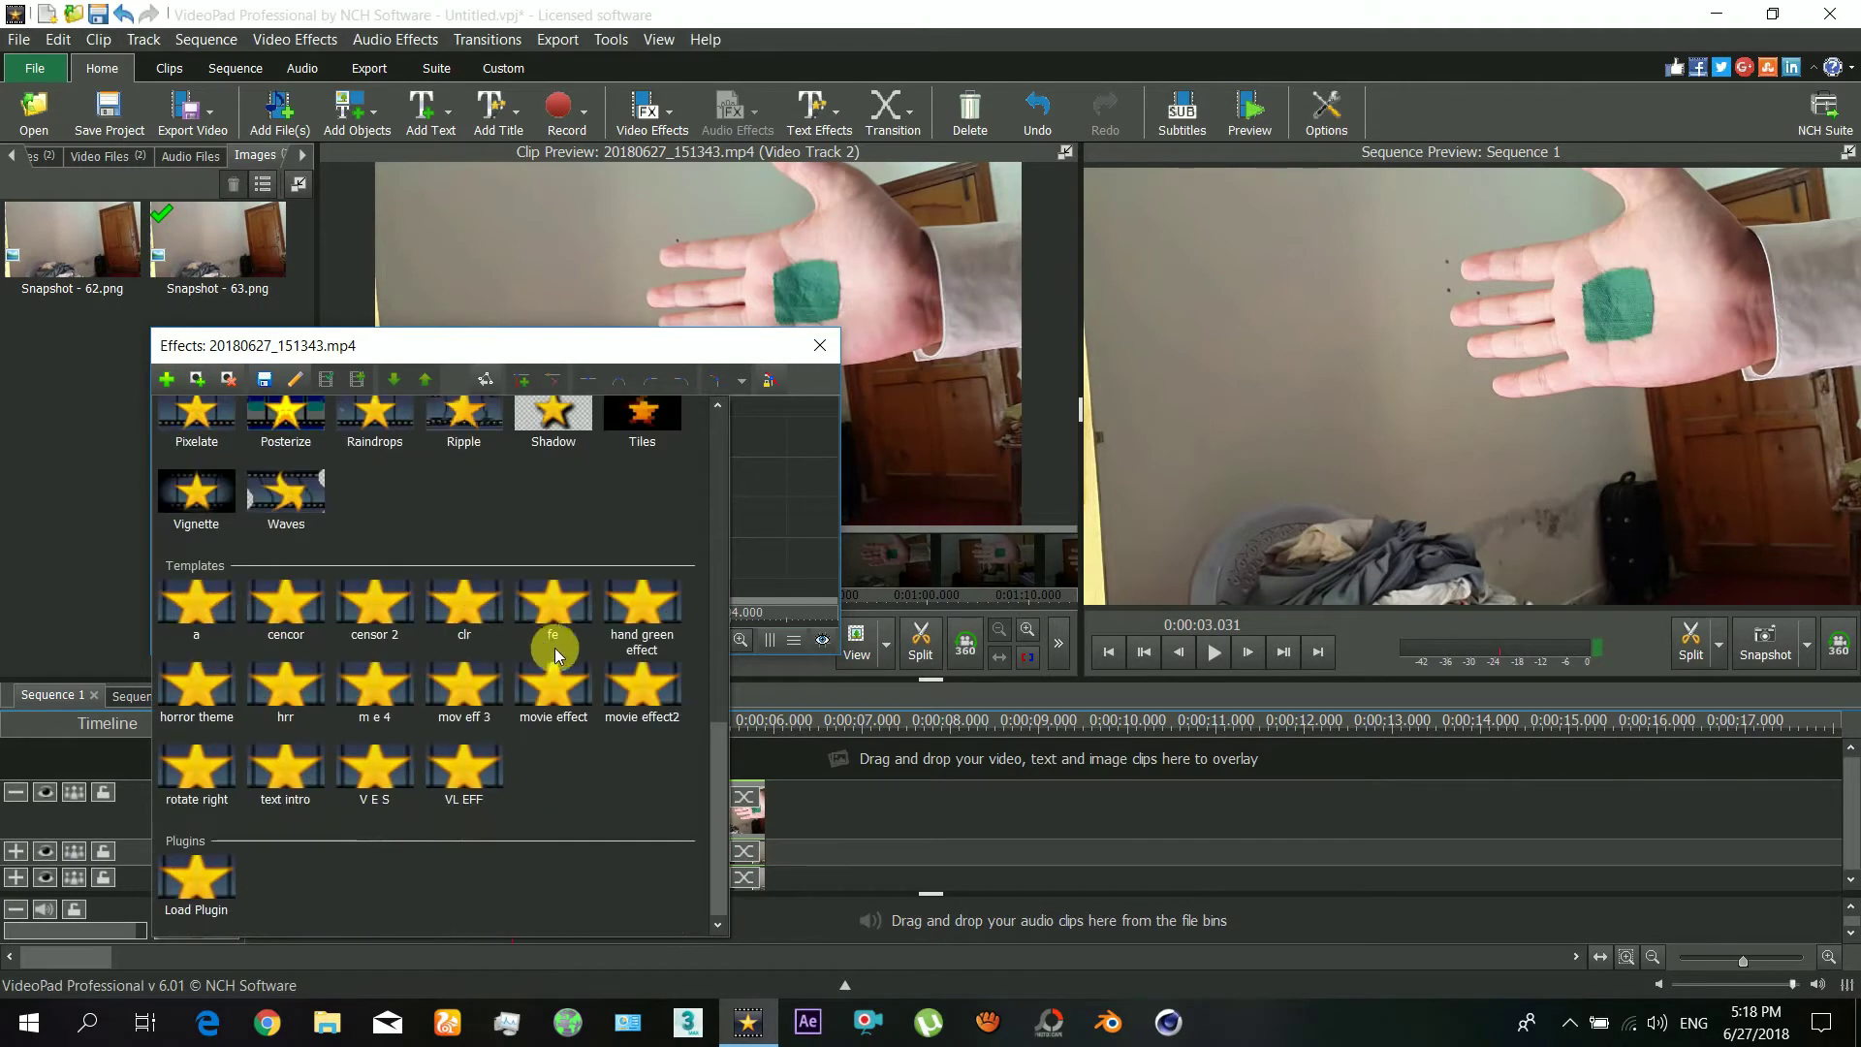
pyautogui.click(641, 603)
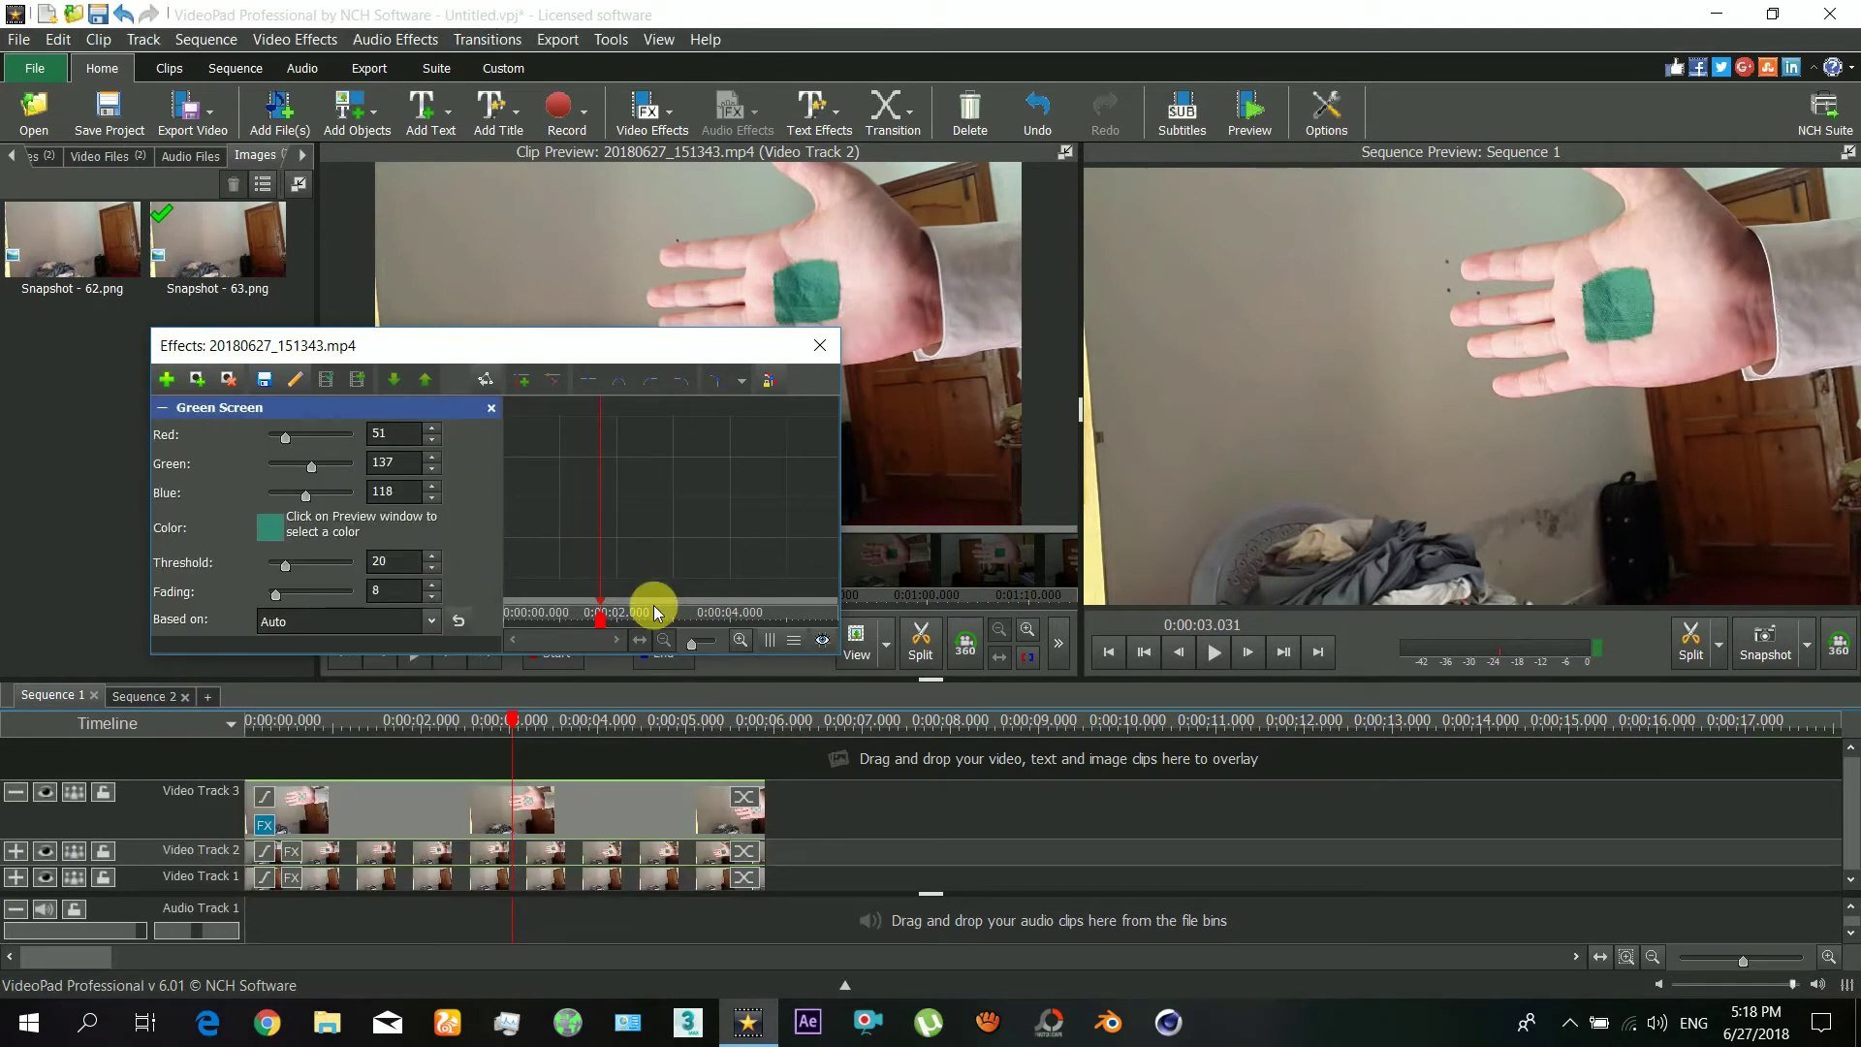
pyautogui.click(418, 859)
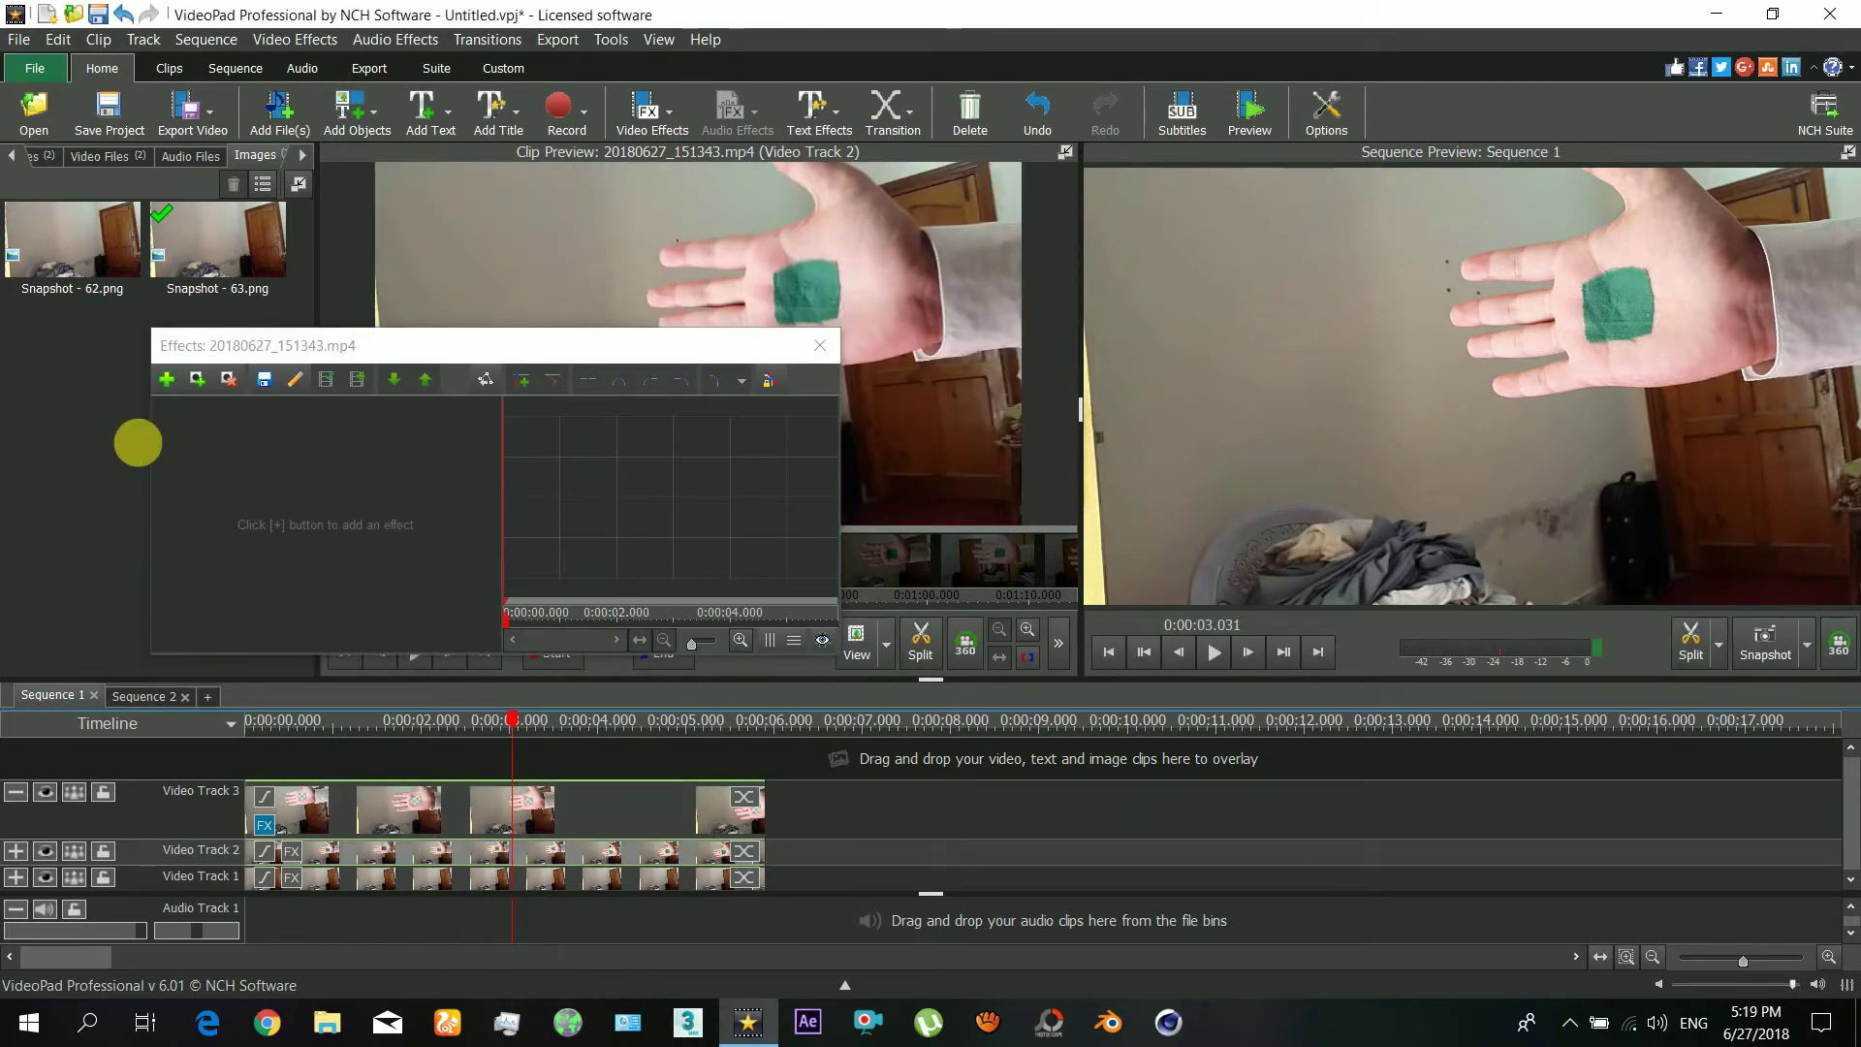
# Step: Add a Scale effect to the Track 2 hand clip with a 0.90 ratio
pyautogui.click(166, 380)
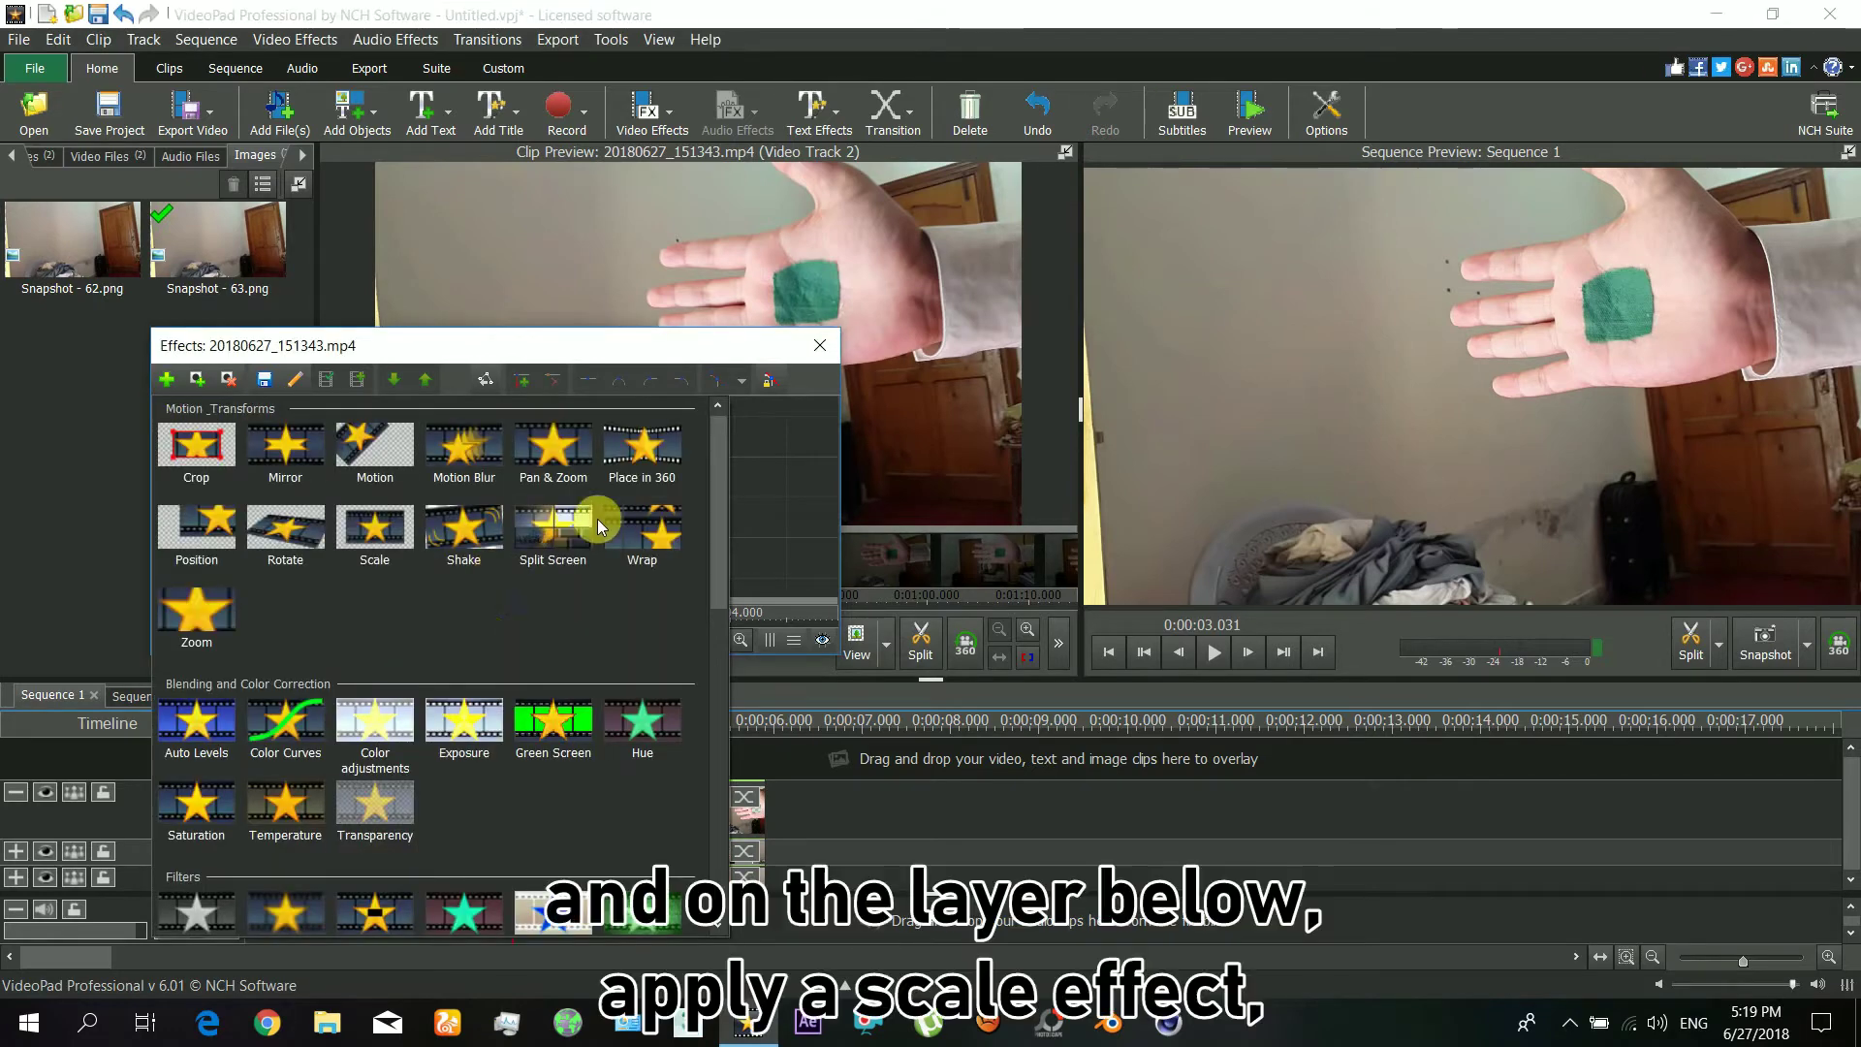
pyautogui.click(379, 554)
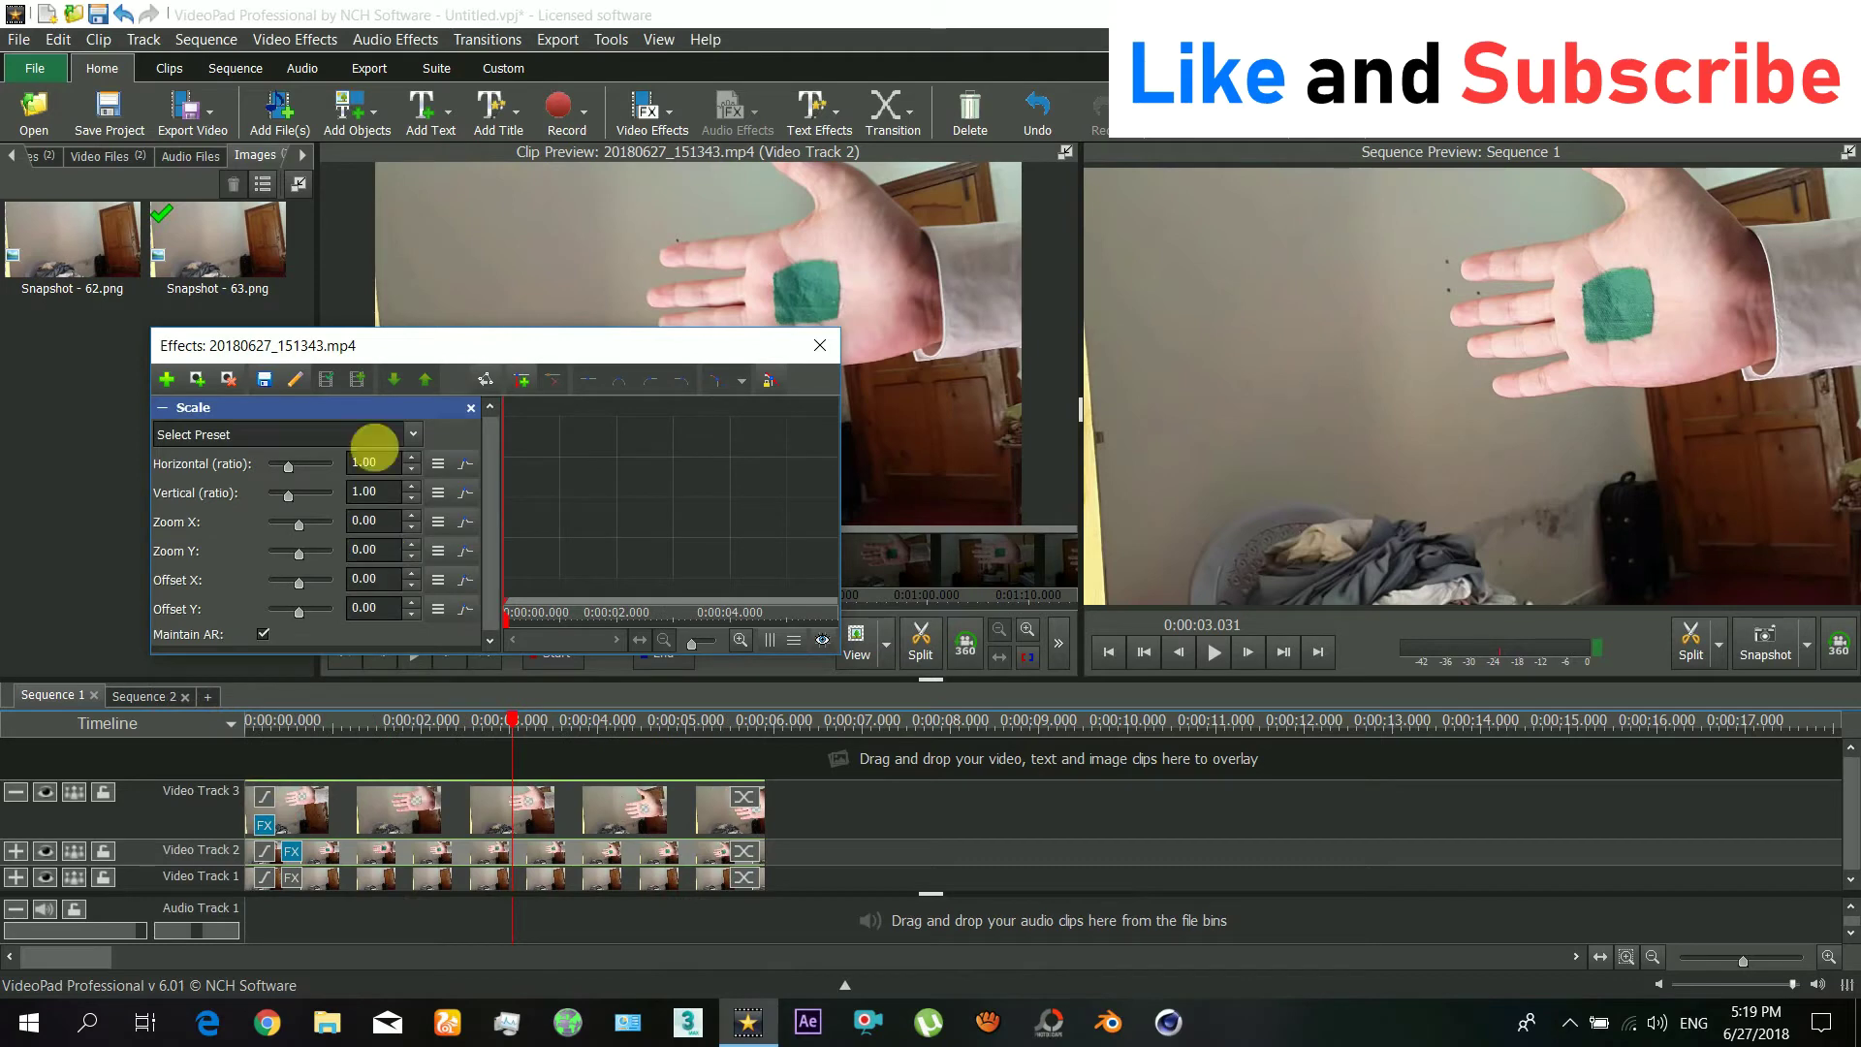
pyautogui.moveTo(375, 346); pyautogui.dragTo(482, 573)
pyautogui.moveTo(814, 415); pyautogui.dragTo(799, 405)
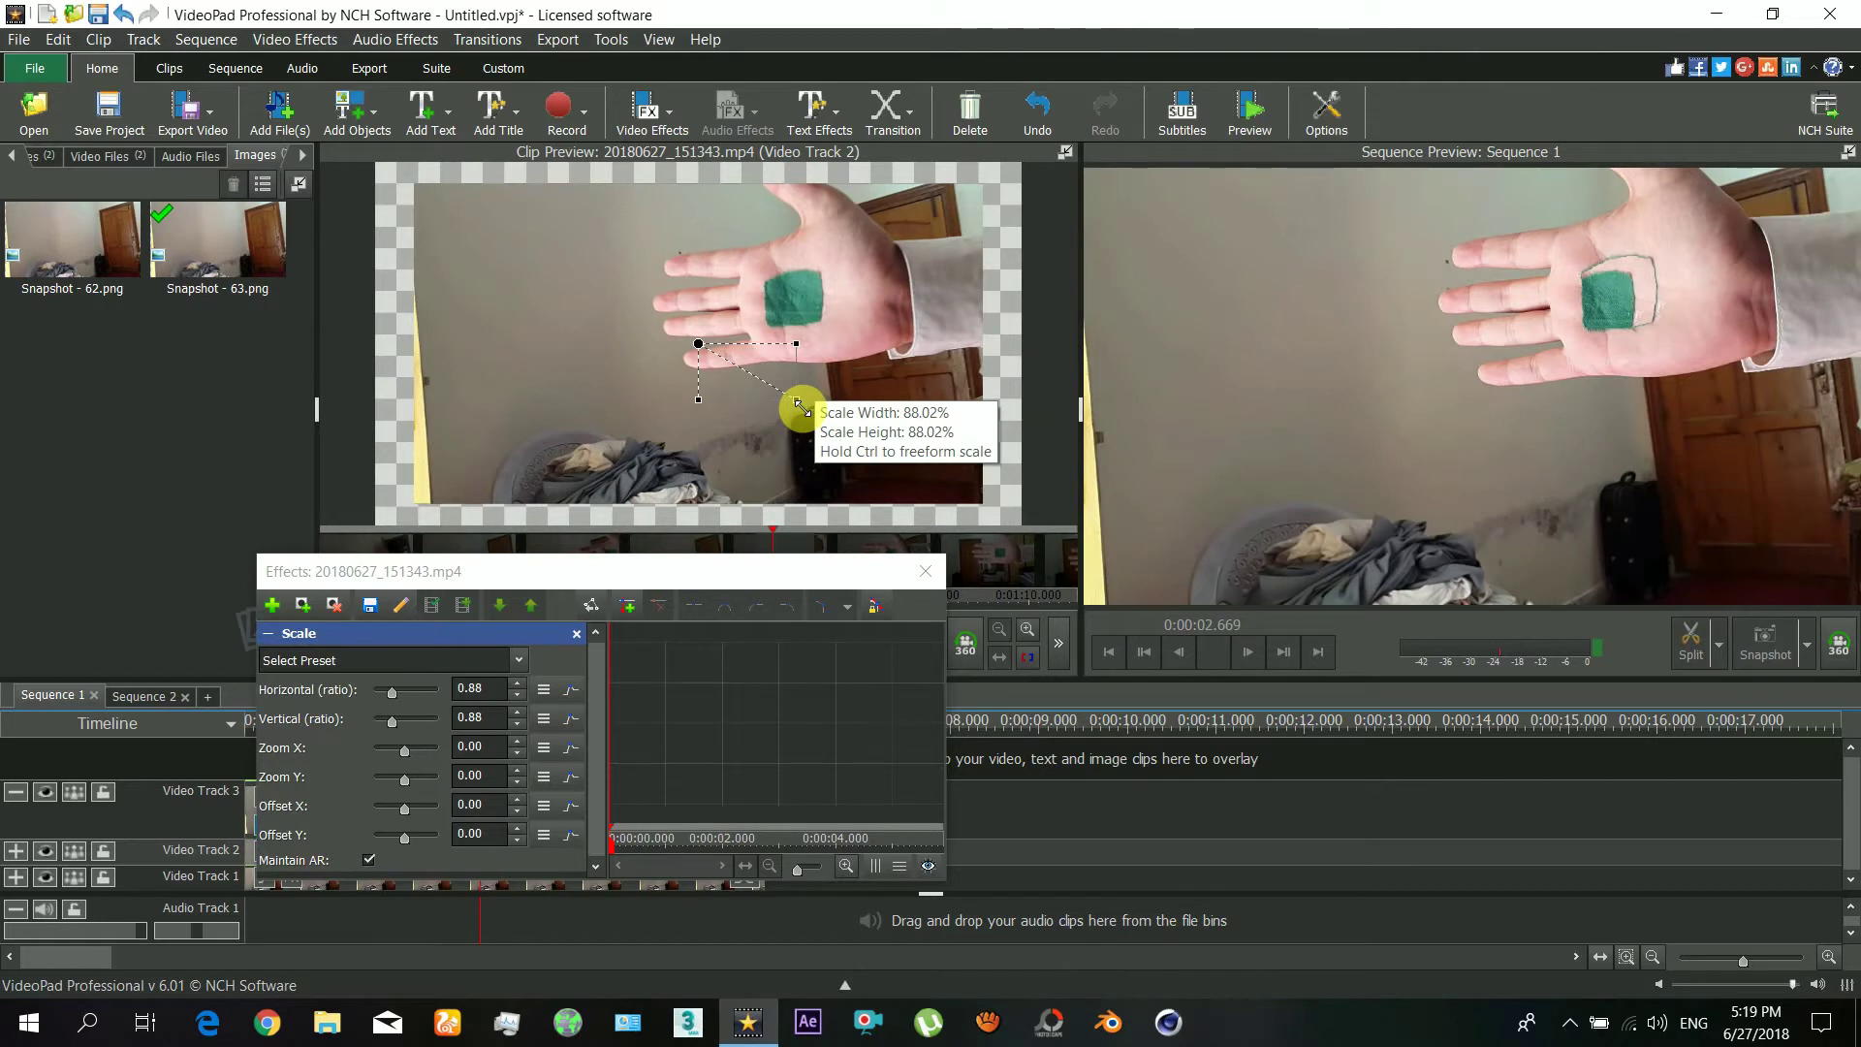
pyautogui.click(478, 696)
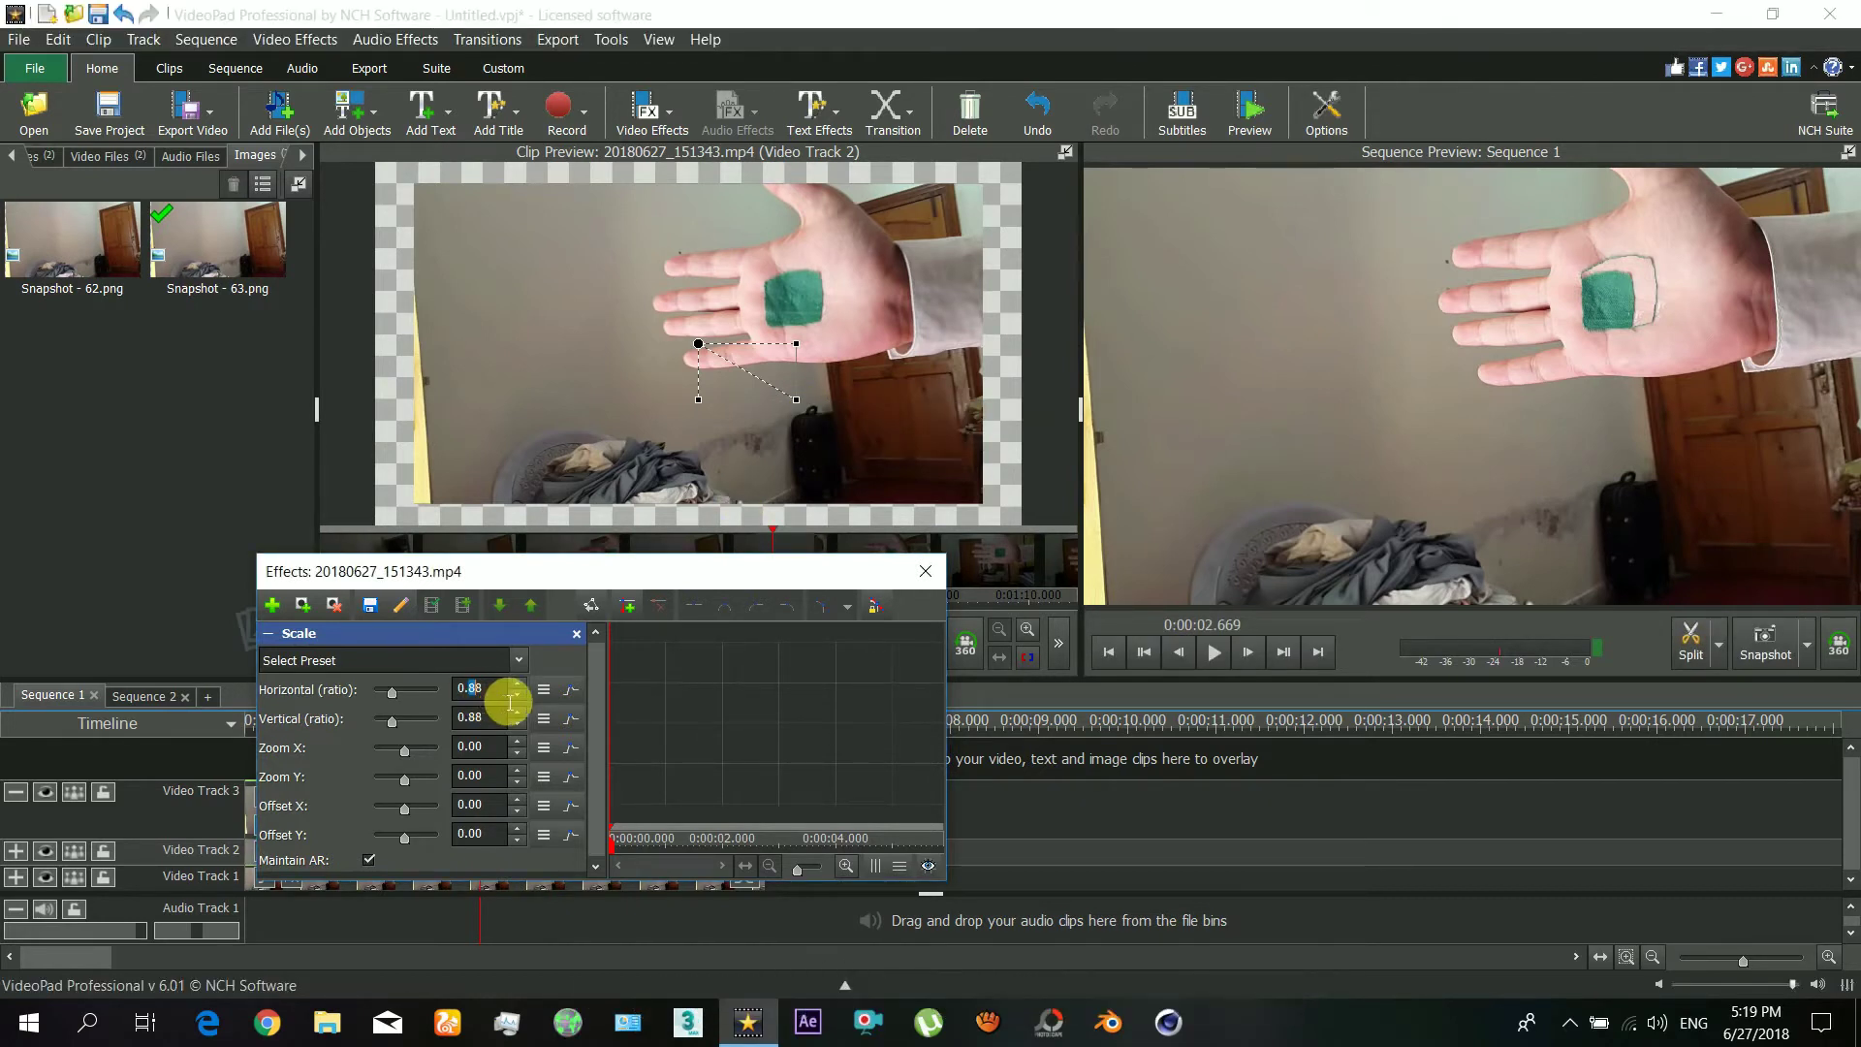
pyautogui.write('0.9')
pyautogui.press('Return')
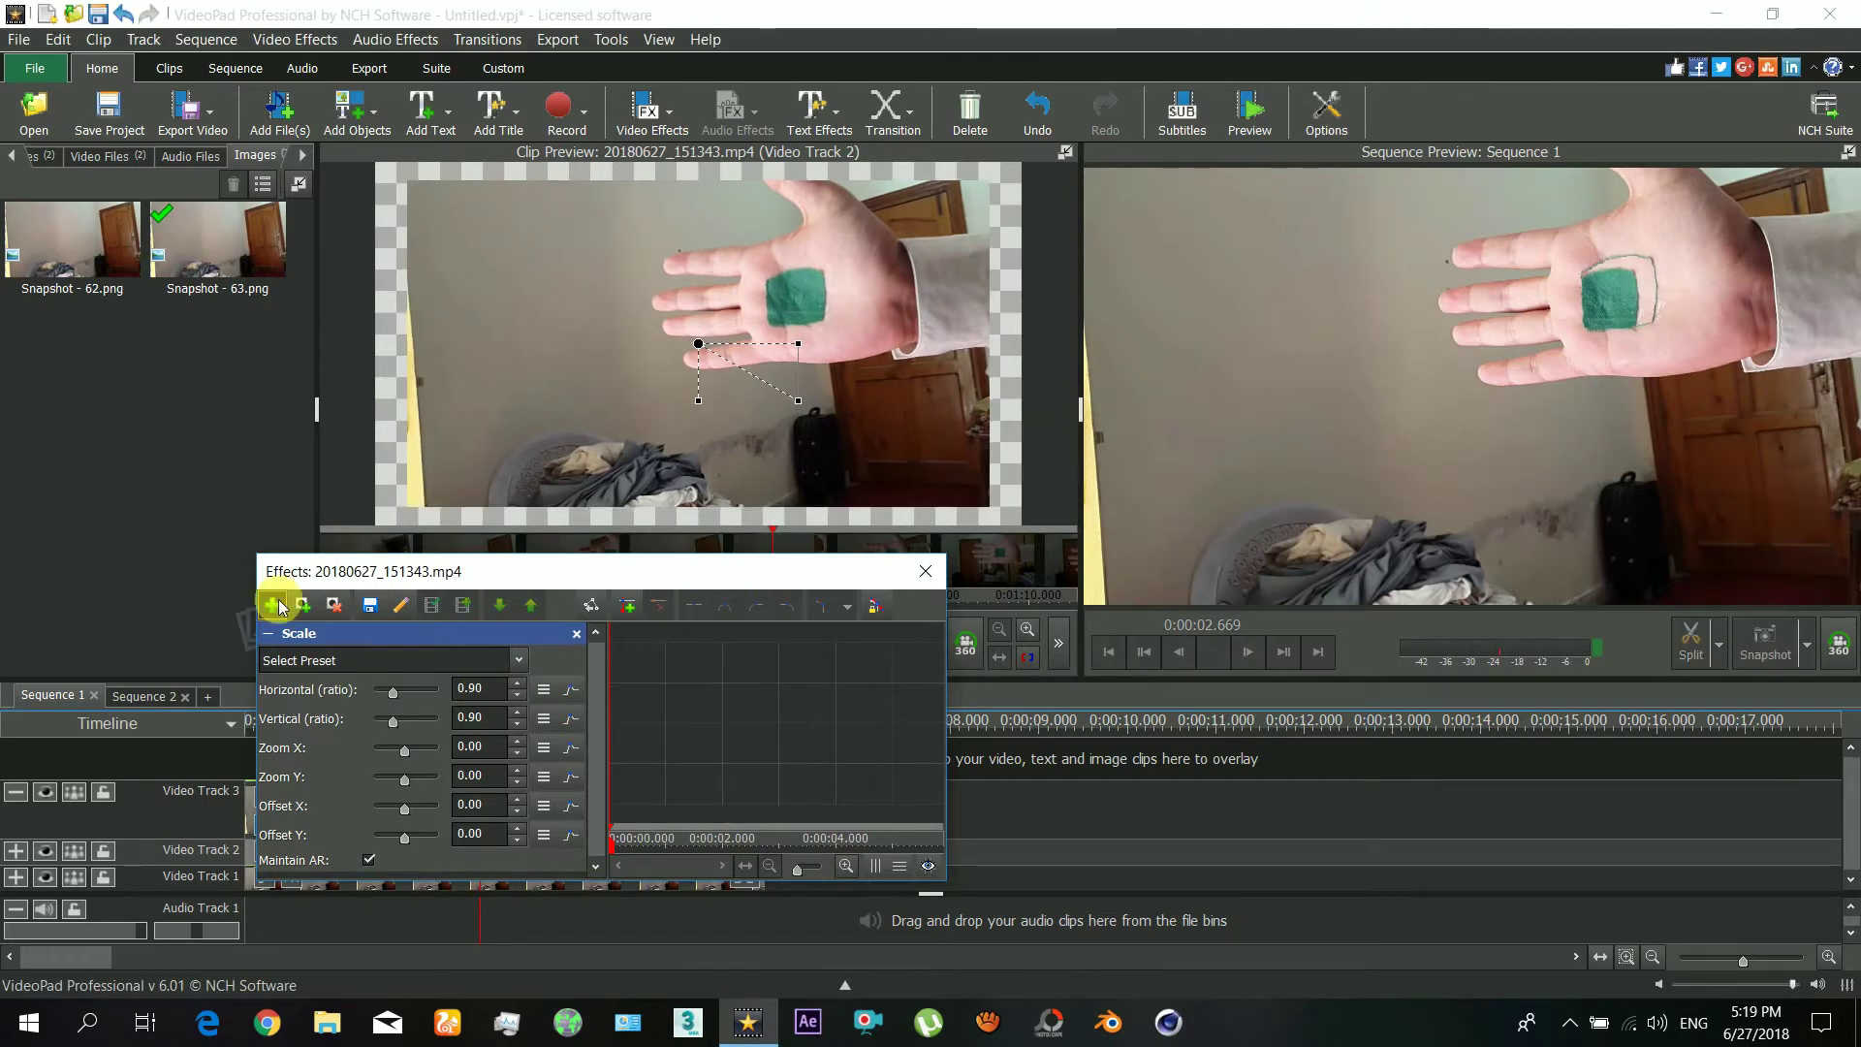
# Step: Add a Position effect to the Track 2 clip at horizontal 2.85, vertical -1.87
pyautogui.click(277, 605)
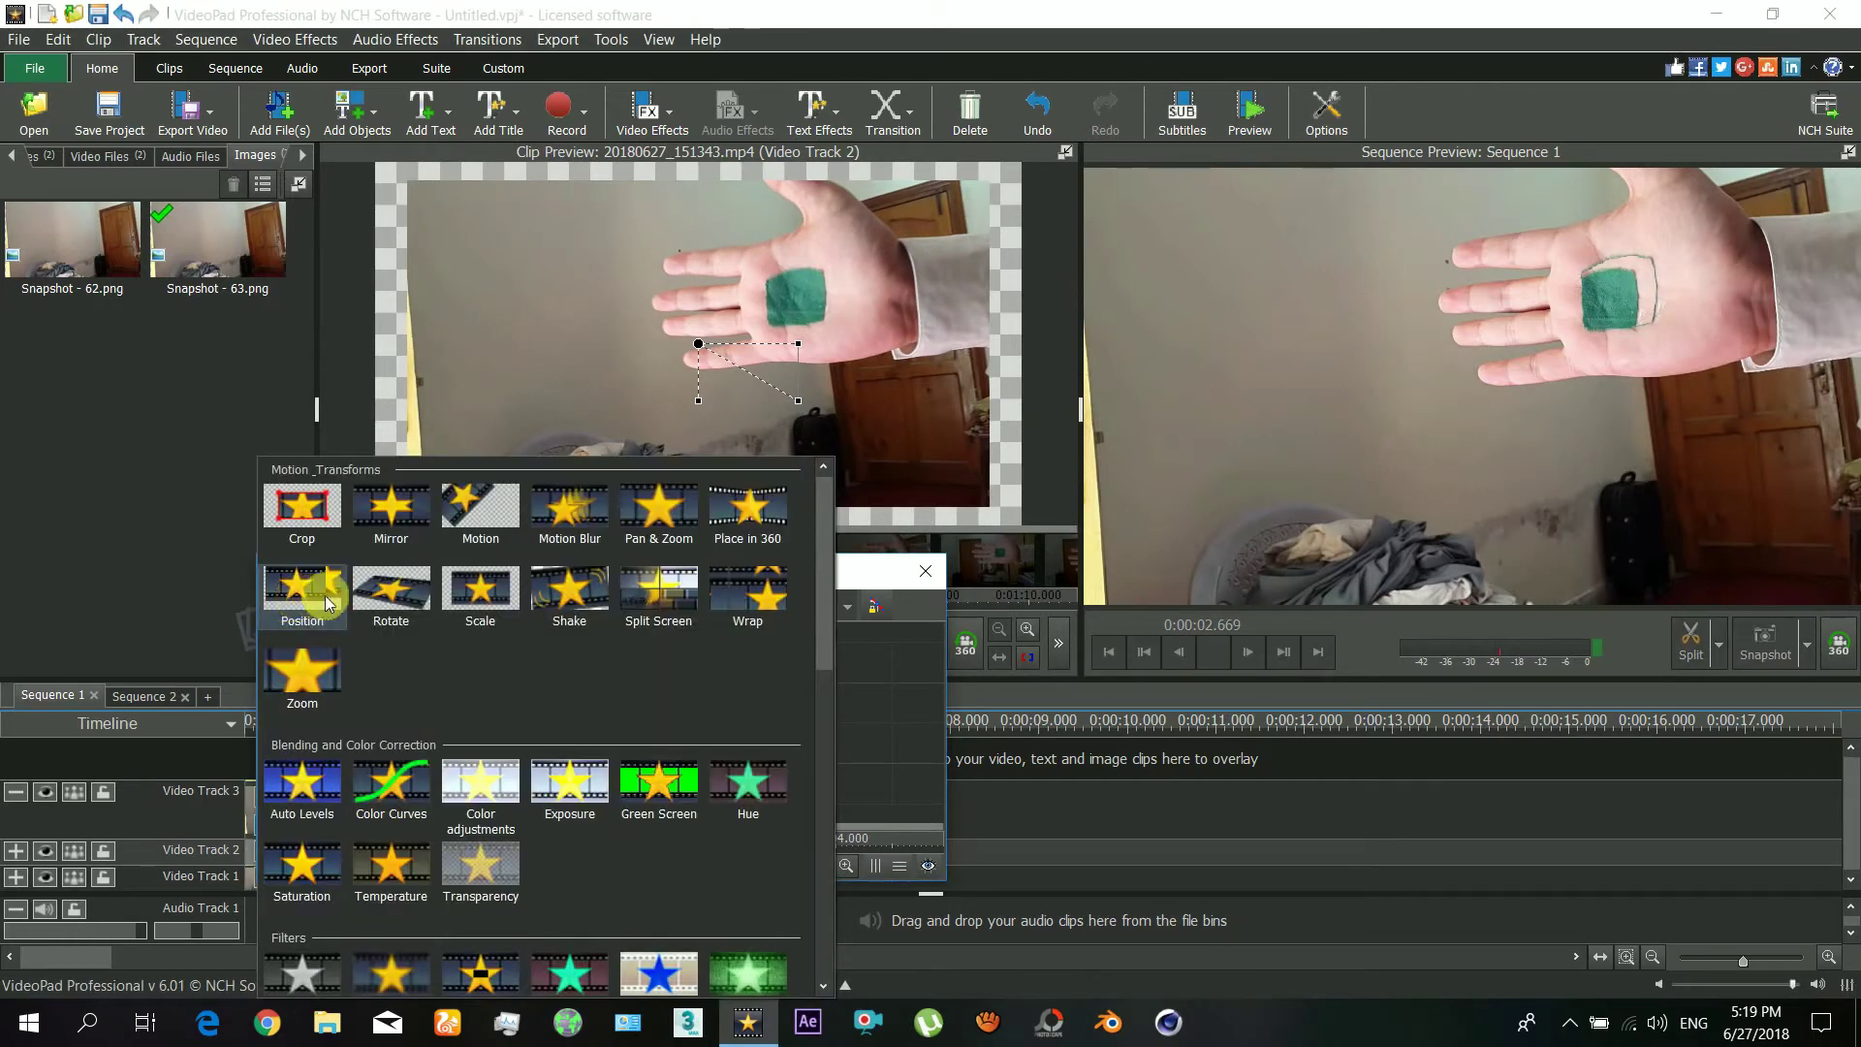
pyautogui.click(313, 602)
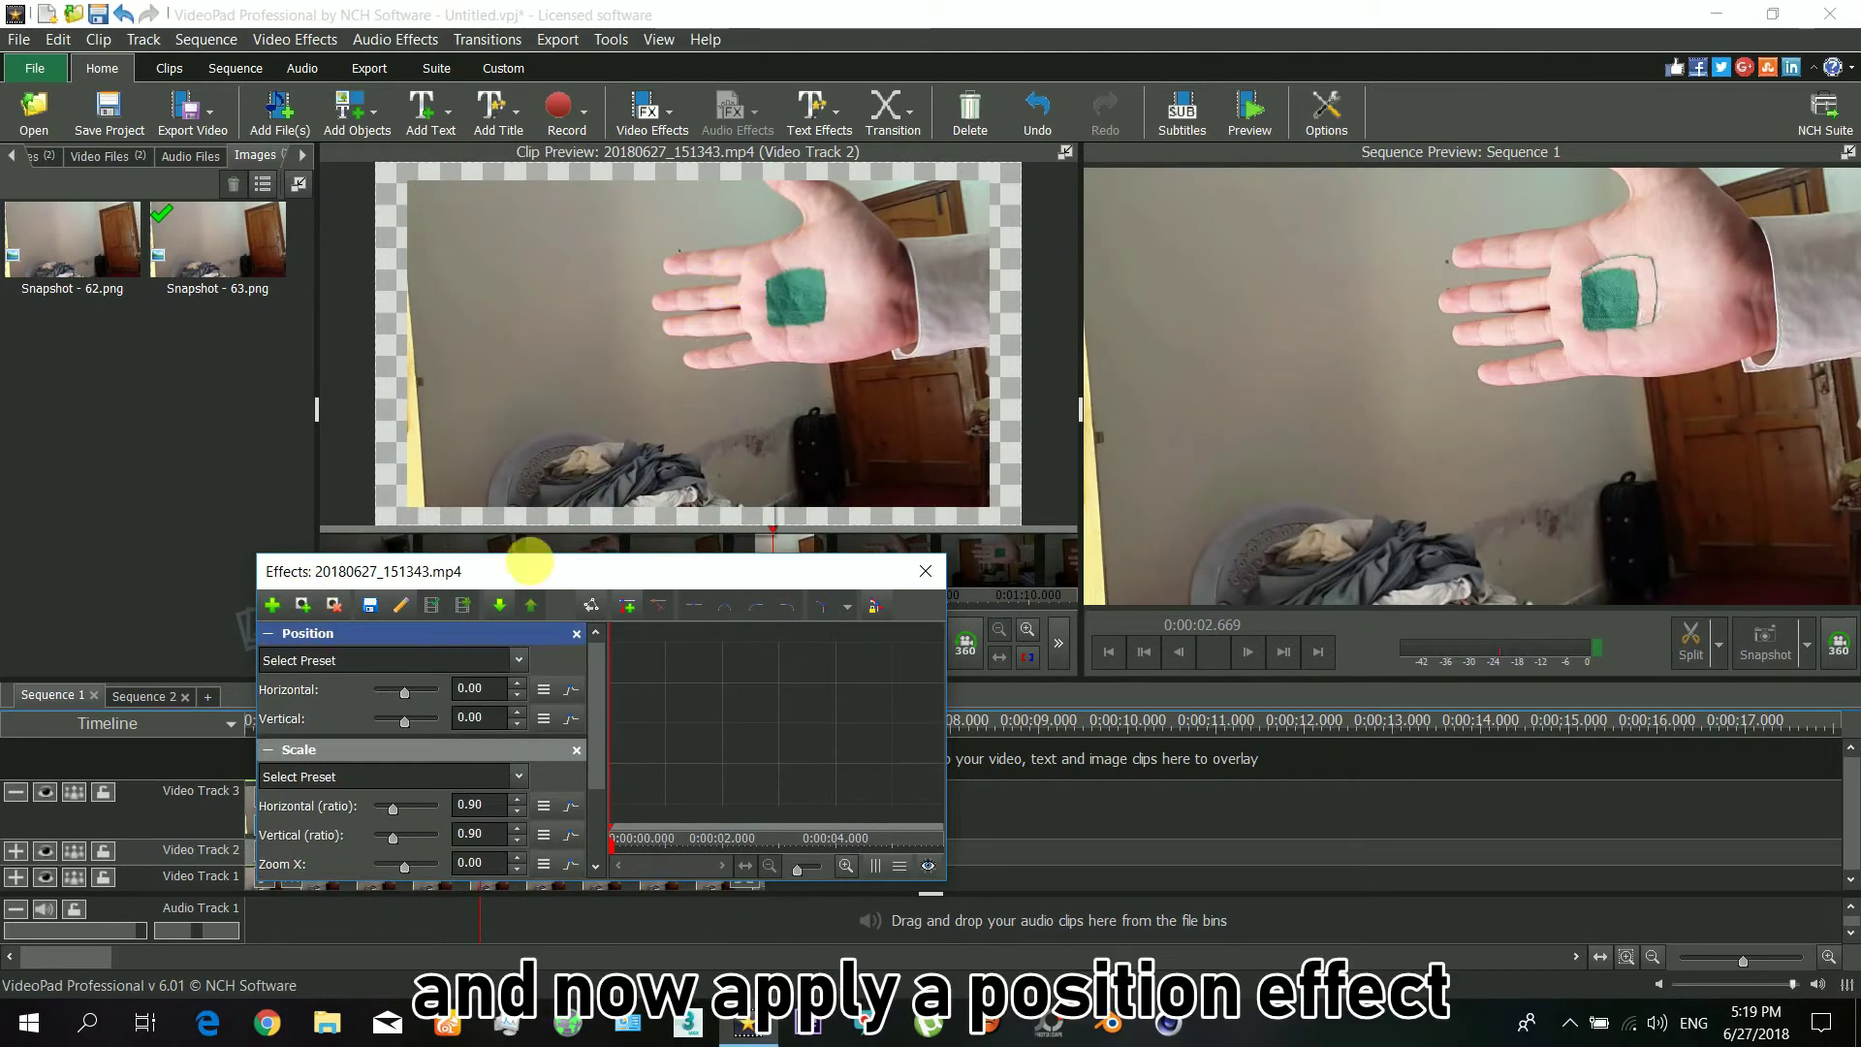
pyautogui.click(809, 311)
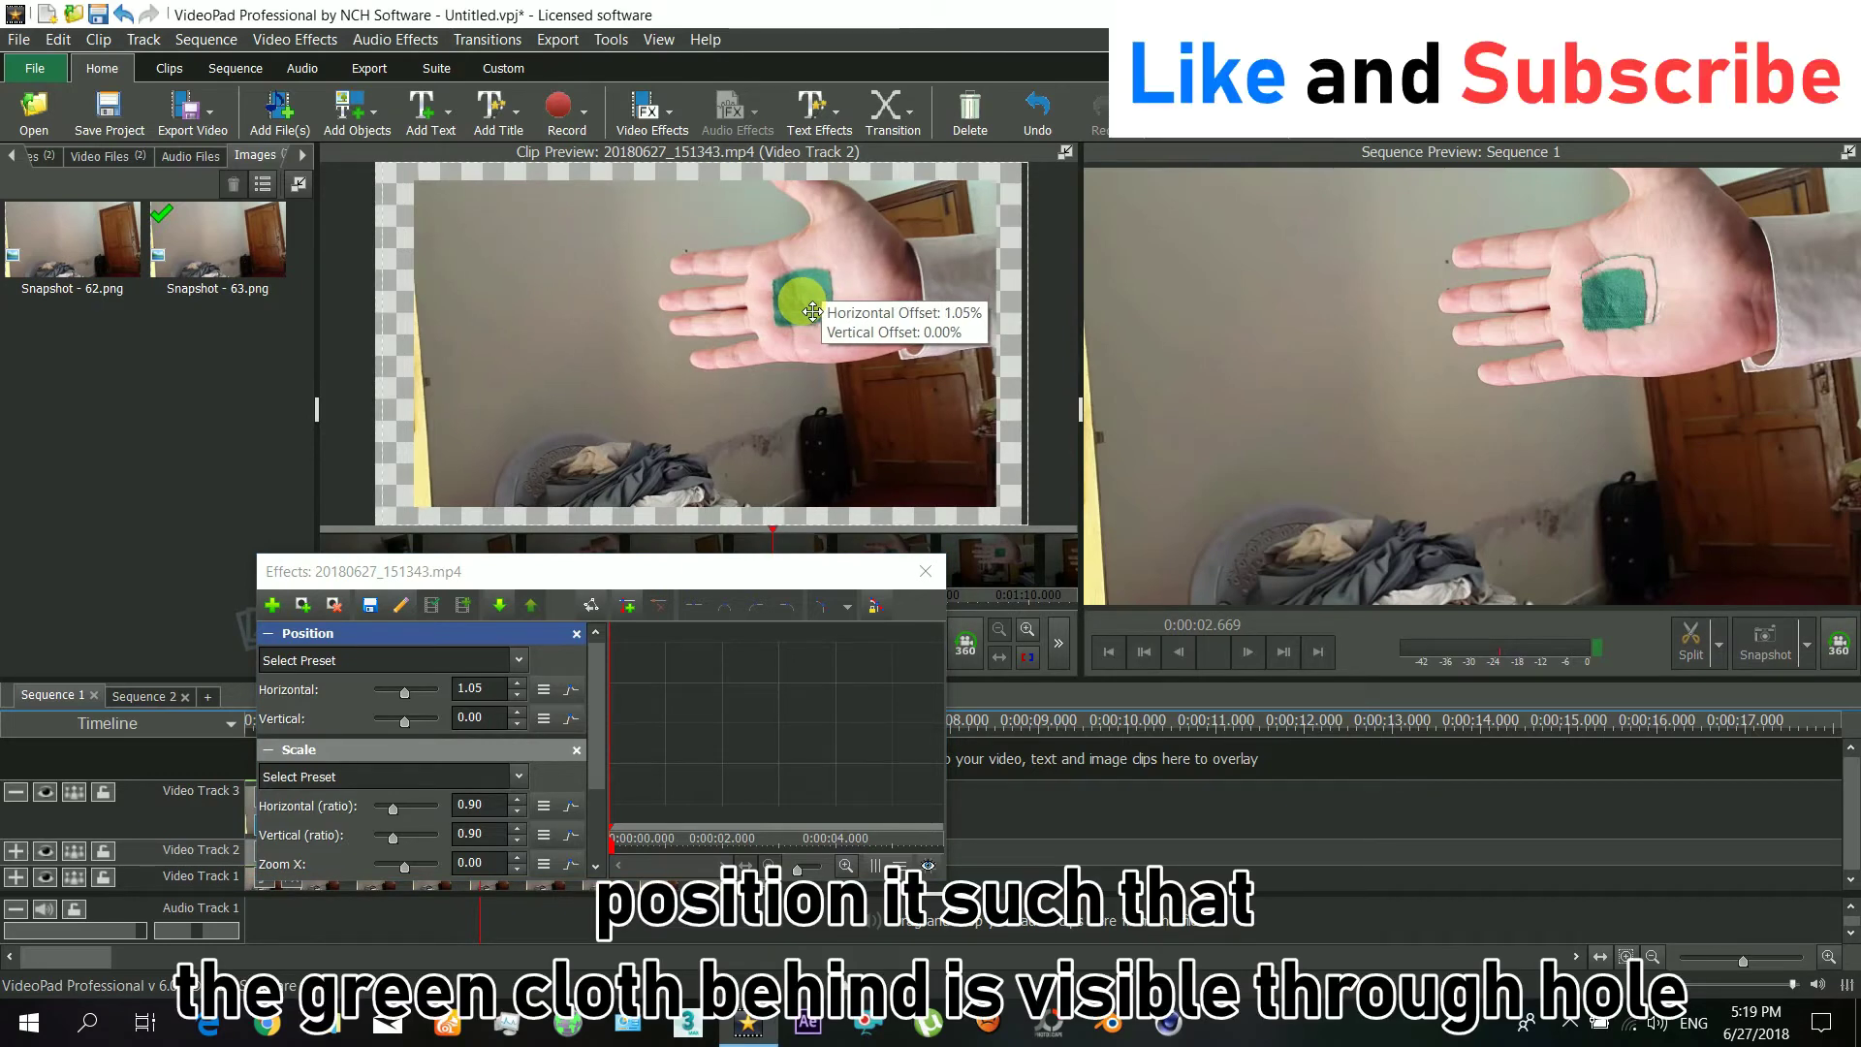
pyautogui.moveTo(814, 312); pyautogui.dragTo(815, 308)
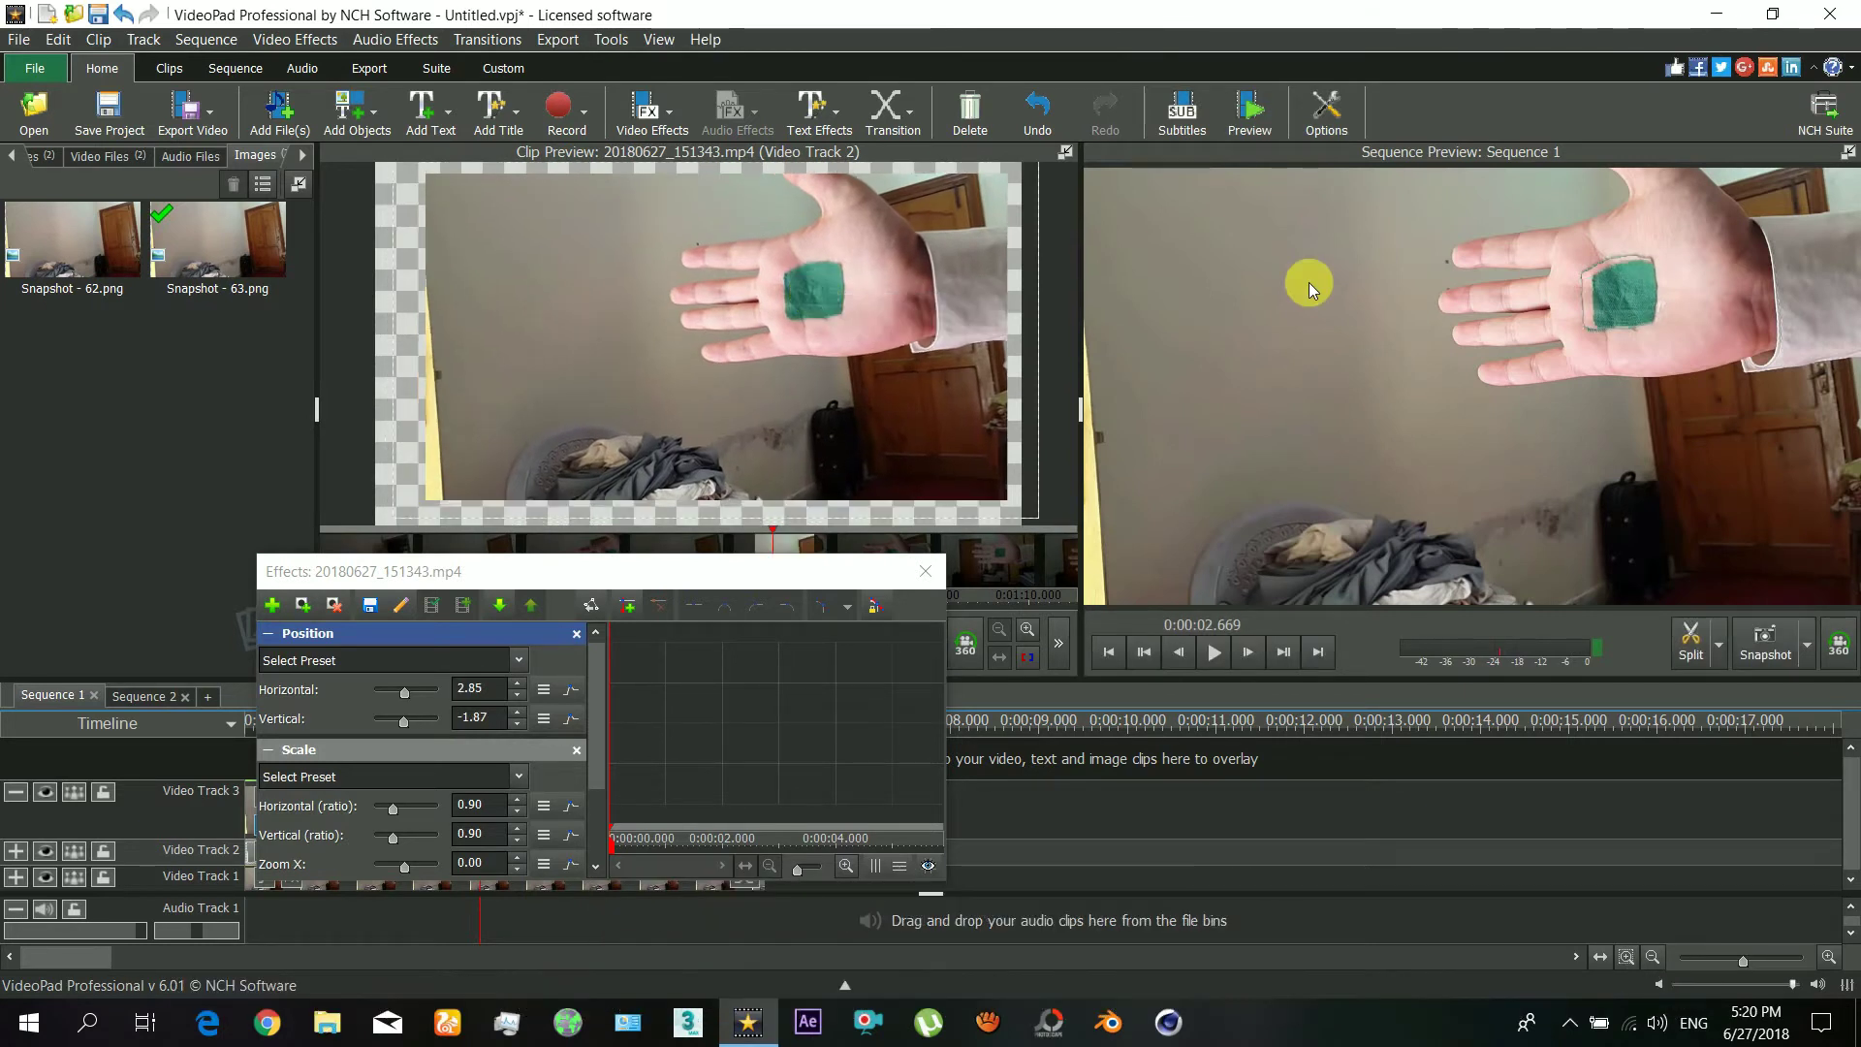
pyautogui.moveTo(815, 308); pyautogui.dragTo(823, 305)
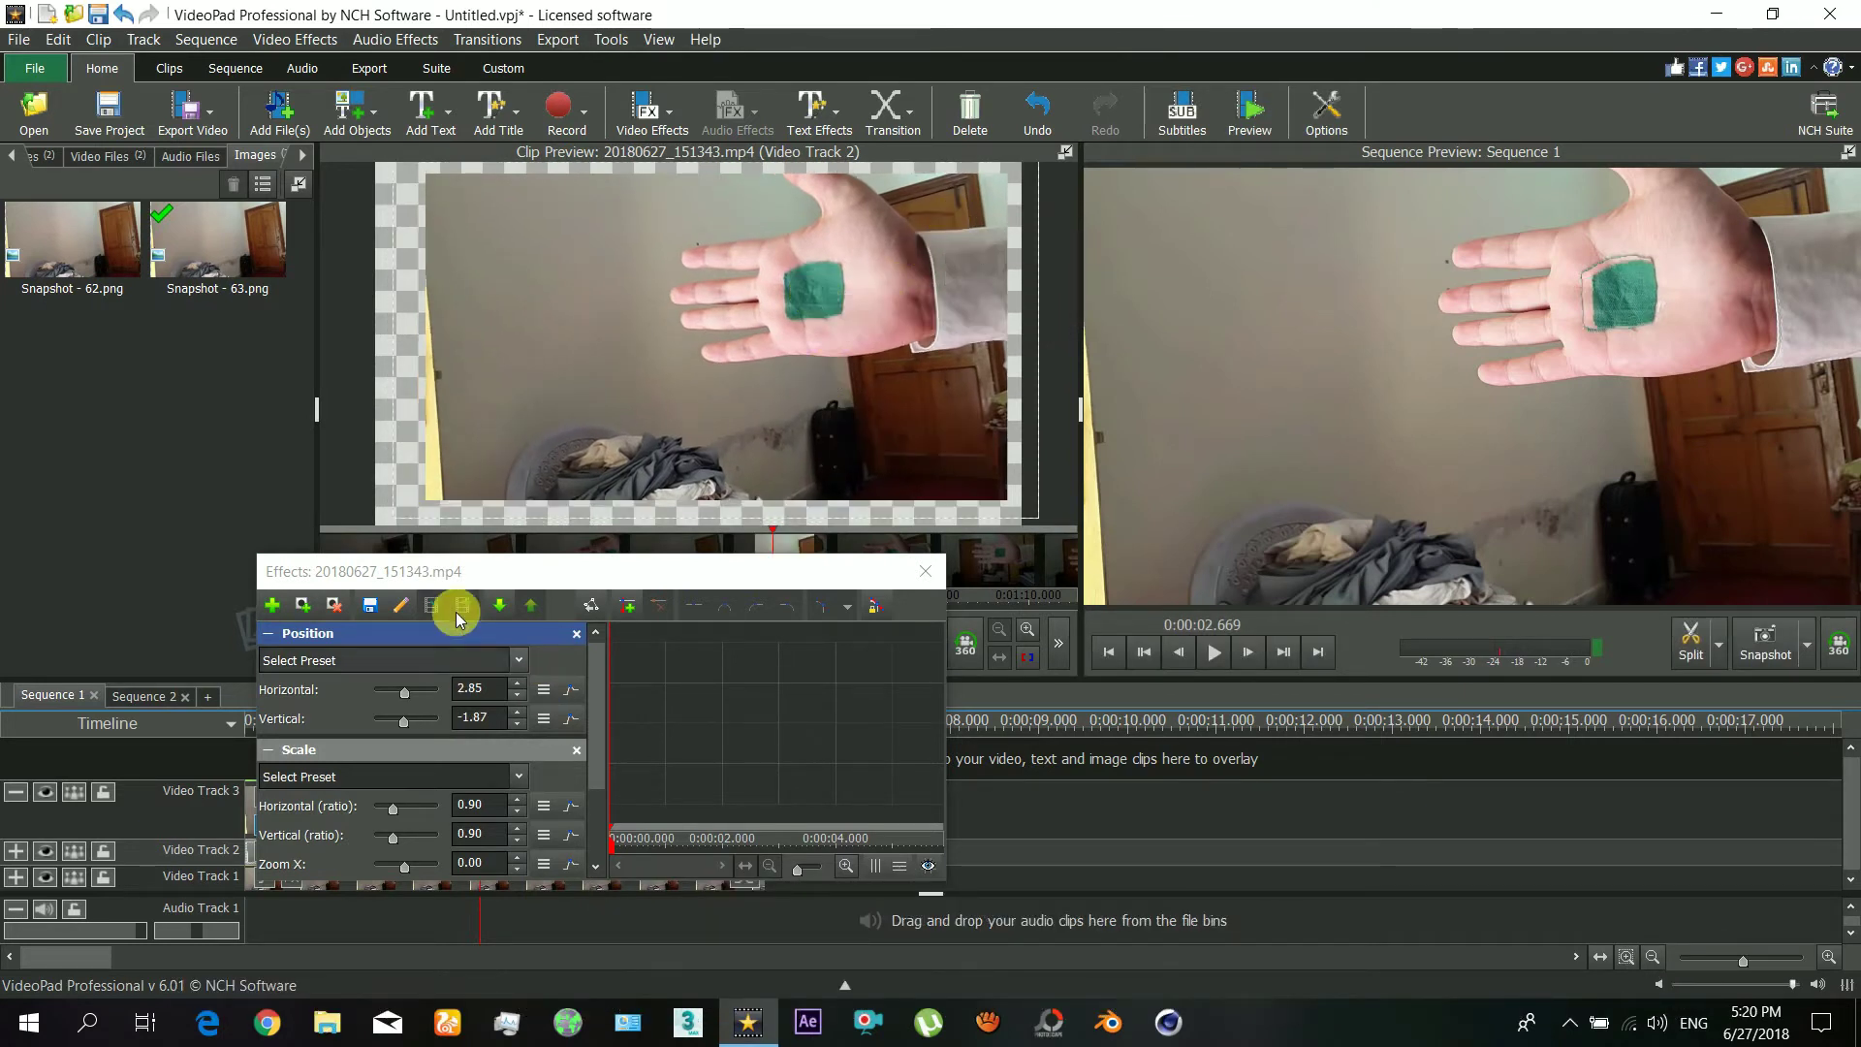
# Step: Apply the 'hand green effect' template to the Track 2 hand clip as well
pyautogui.click(269, 608)
pyautogui.scroll(-5, 671, 644)
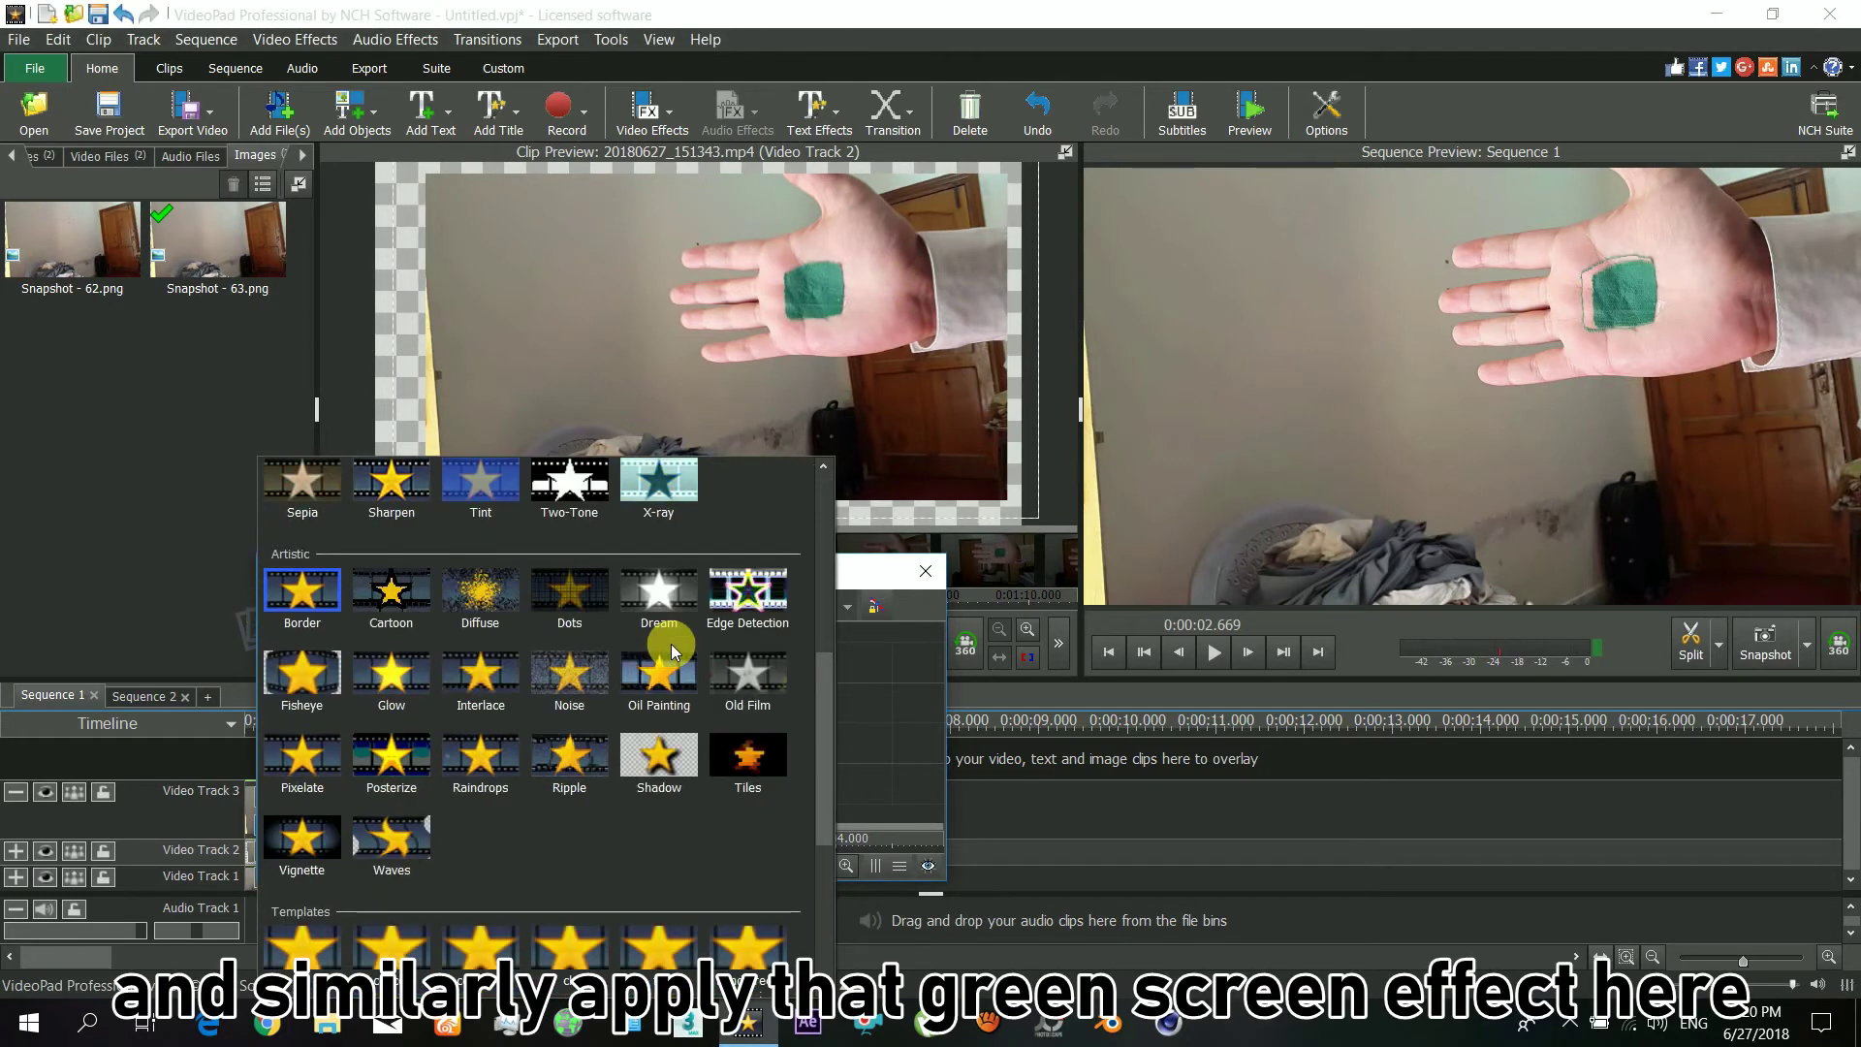
pyautogui.scroll(-5, 671, 644)
pyautogui.click(753, 692)
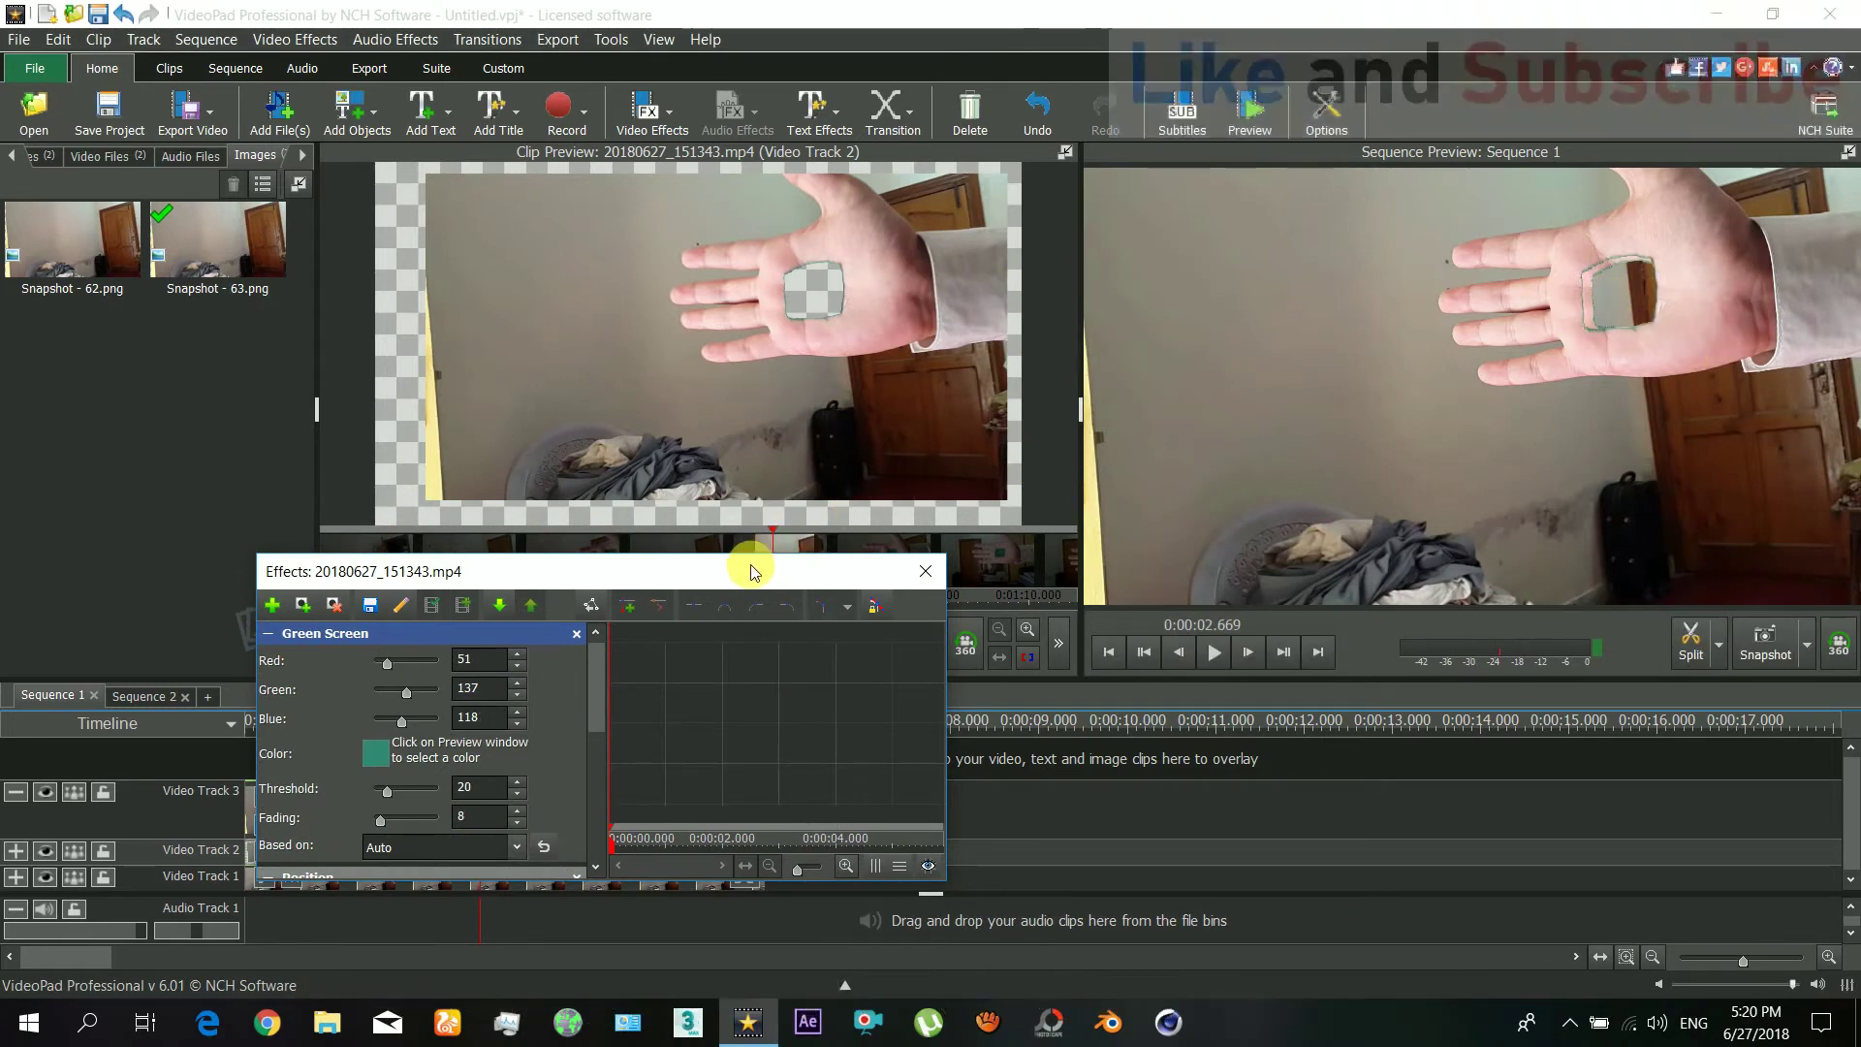
pyautogui.moveTo(746, 571); pyautogui.dragTo(533, 355)
# Step: Scrub the composite to about 0:00:02.822, where the palm patch shows through
pyautogui.click(264, 722)
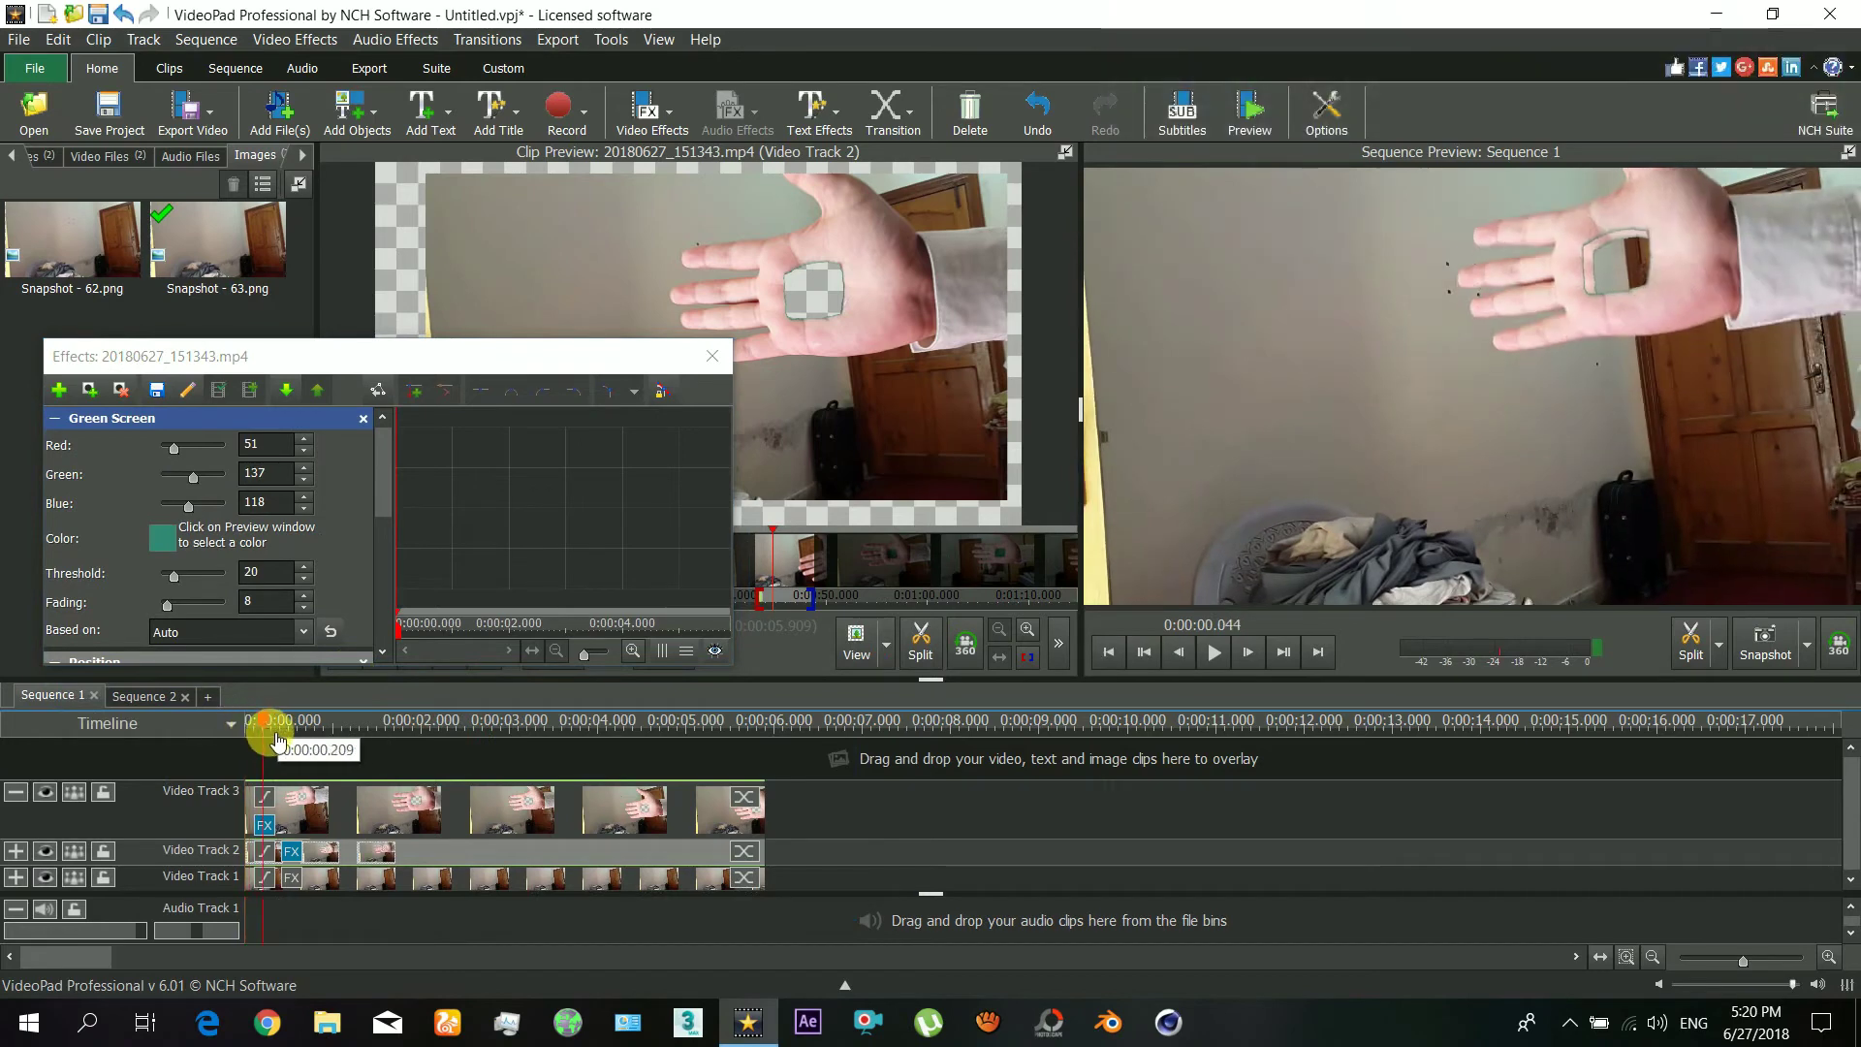
pyautogui.moveTo(277, 739); pyautogui.dragTo(429, 744)
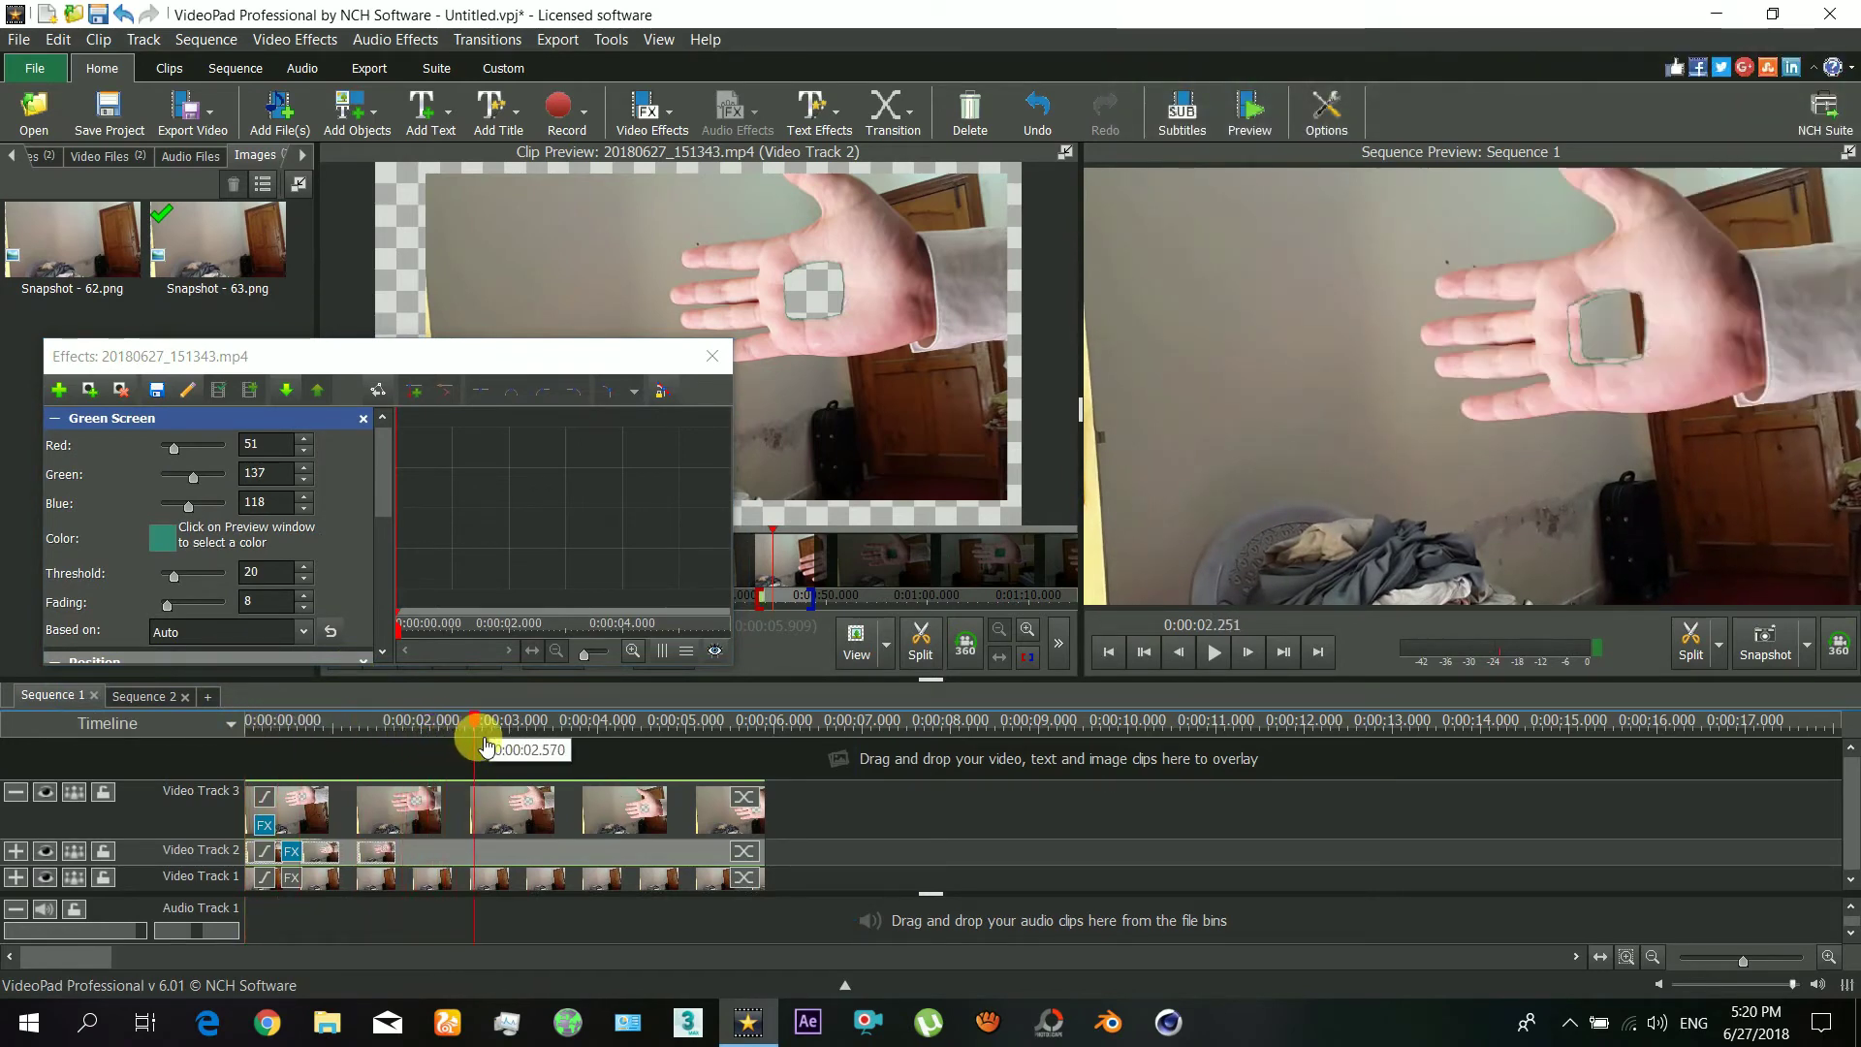
pyautogui.moveTo(429, 744); pyautogui.dragTo(494, 742)
pyautogui.moveTo(458, 378); pyautogui.dragTo(795, 535)
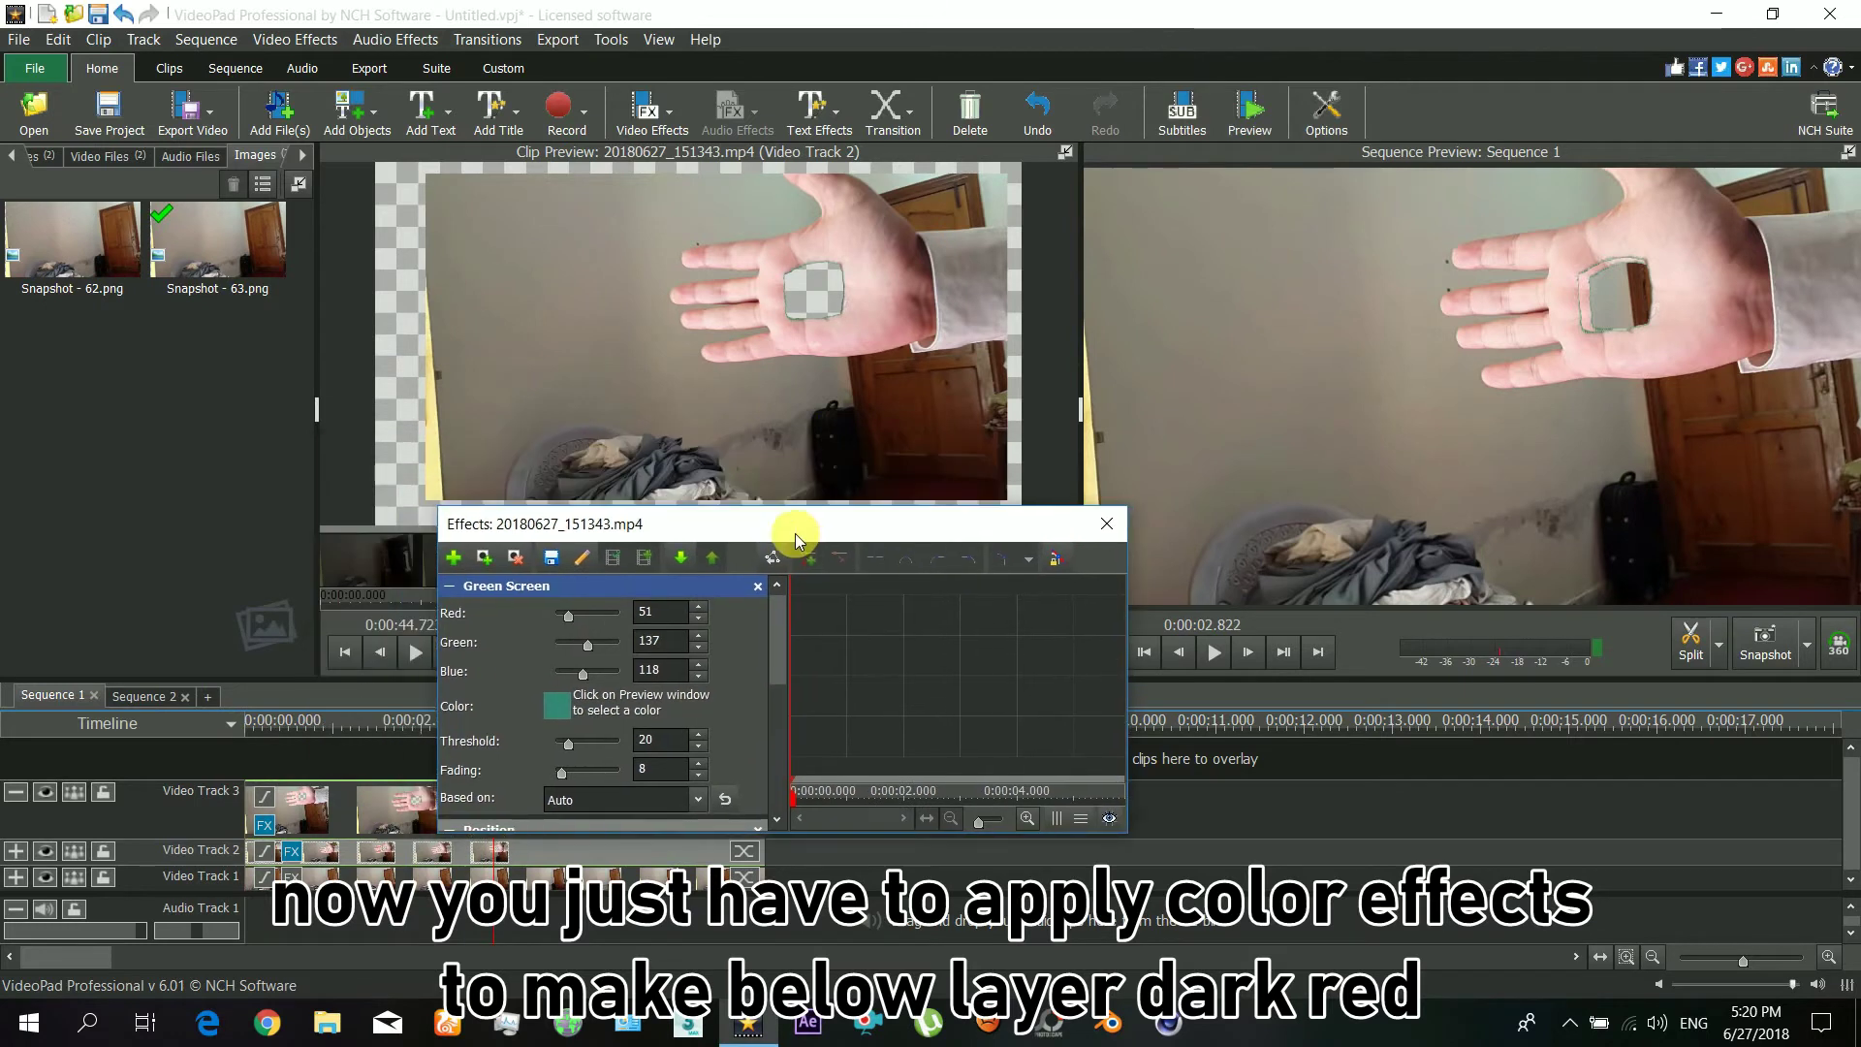
# Step: Collapse the Green Screen, Position and Scale effect panels on the hand clip
pyautogui.click(447, 587)
pyautogui.click(449, 612)
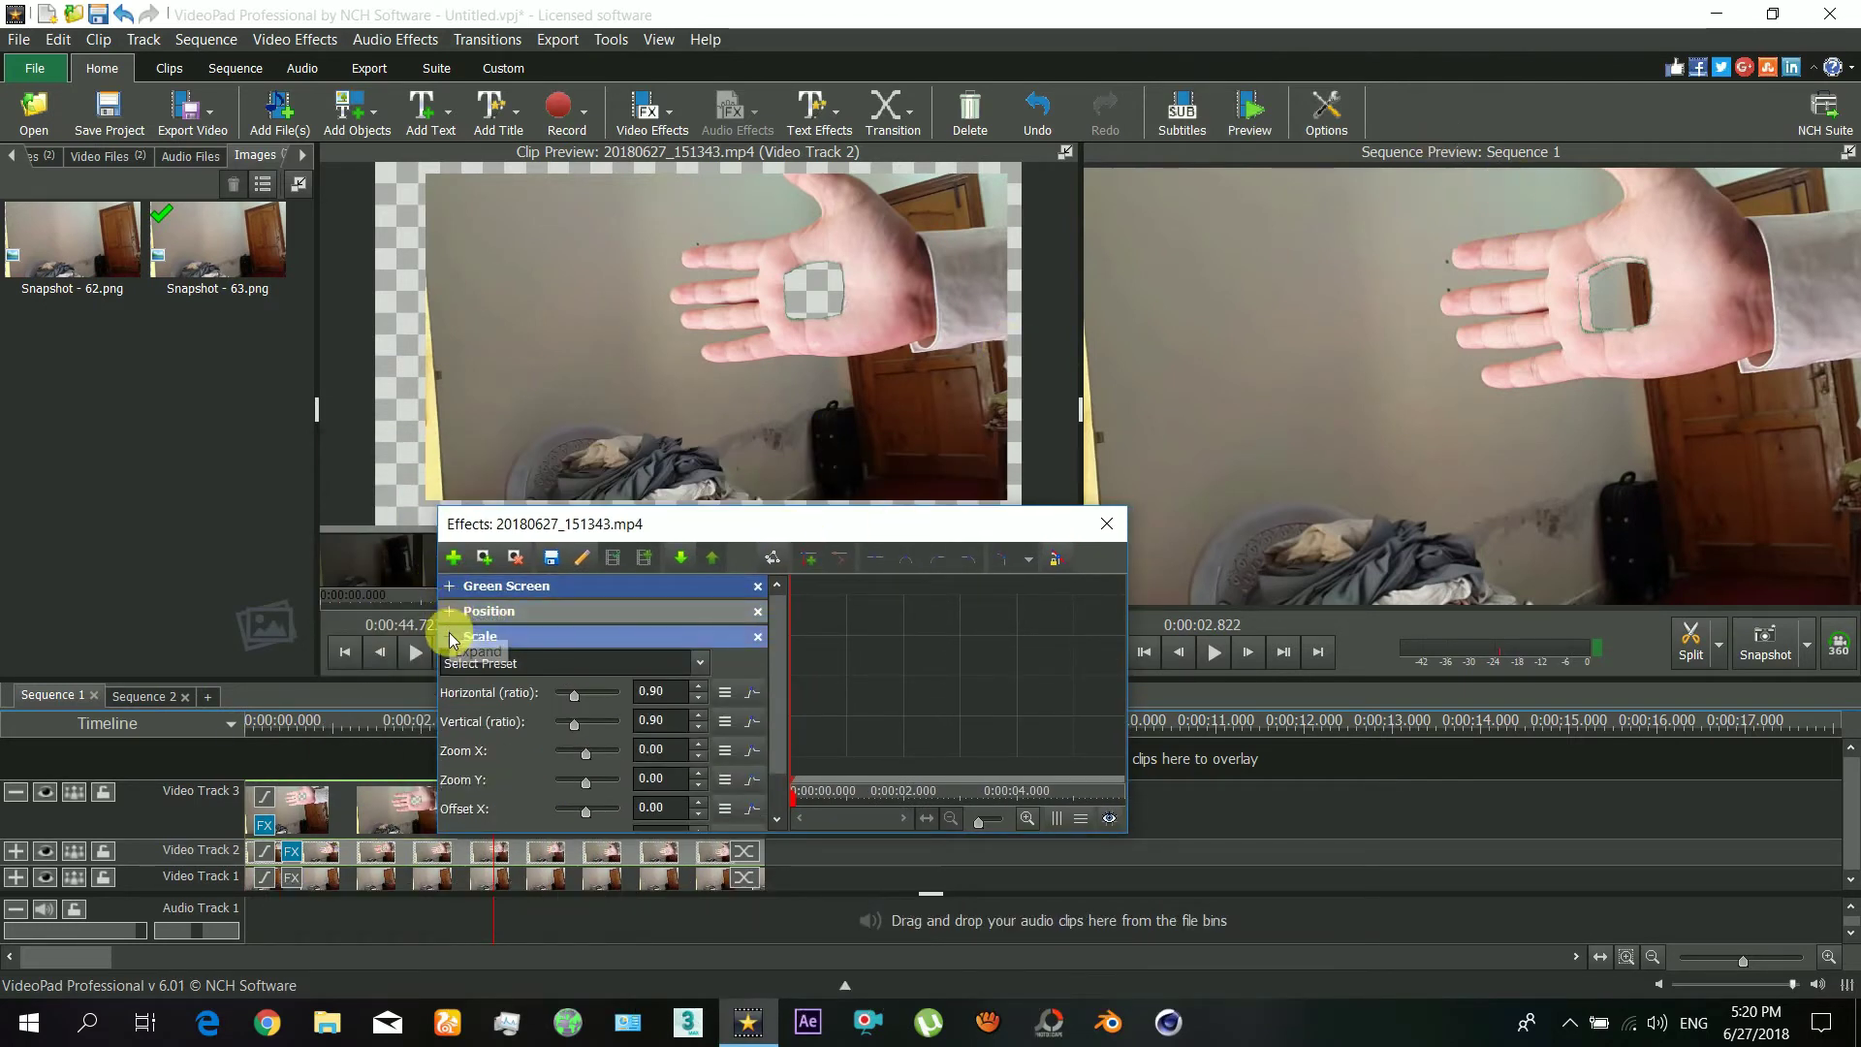
pyautogui.click(450, 638)
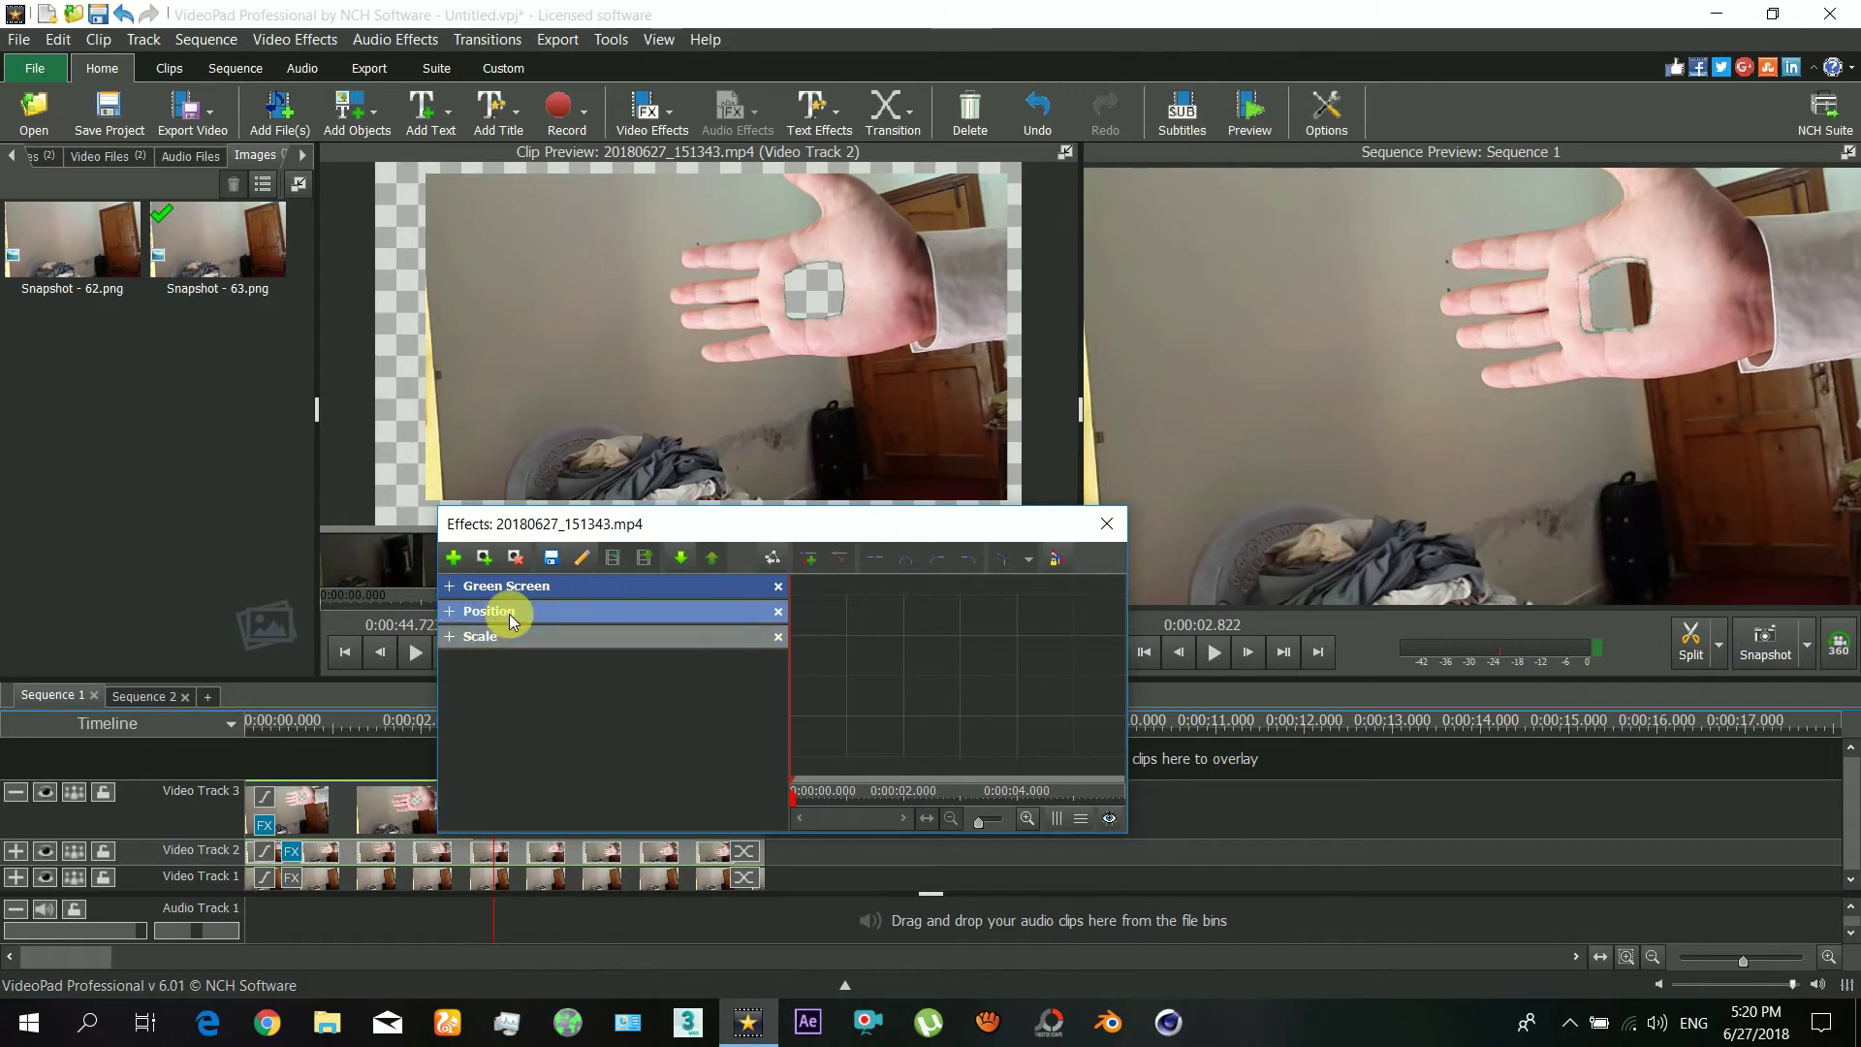
# Step: Add an Exposure effect at -0.58 to darken the clip, then a Color Curves effect
pyautogui.click(450, 555)
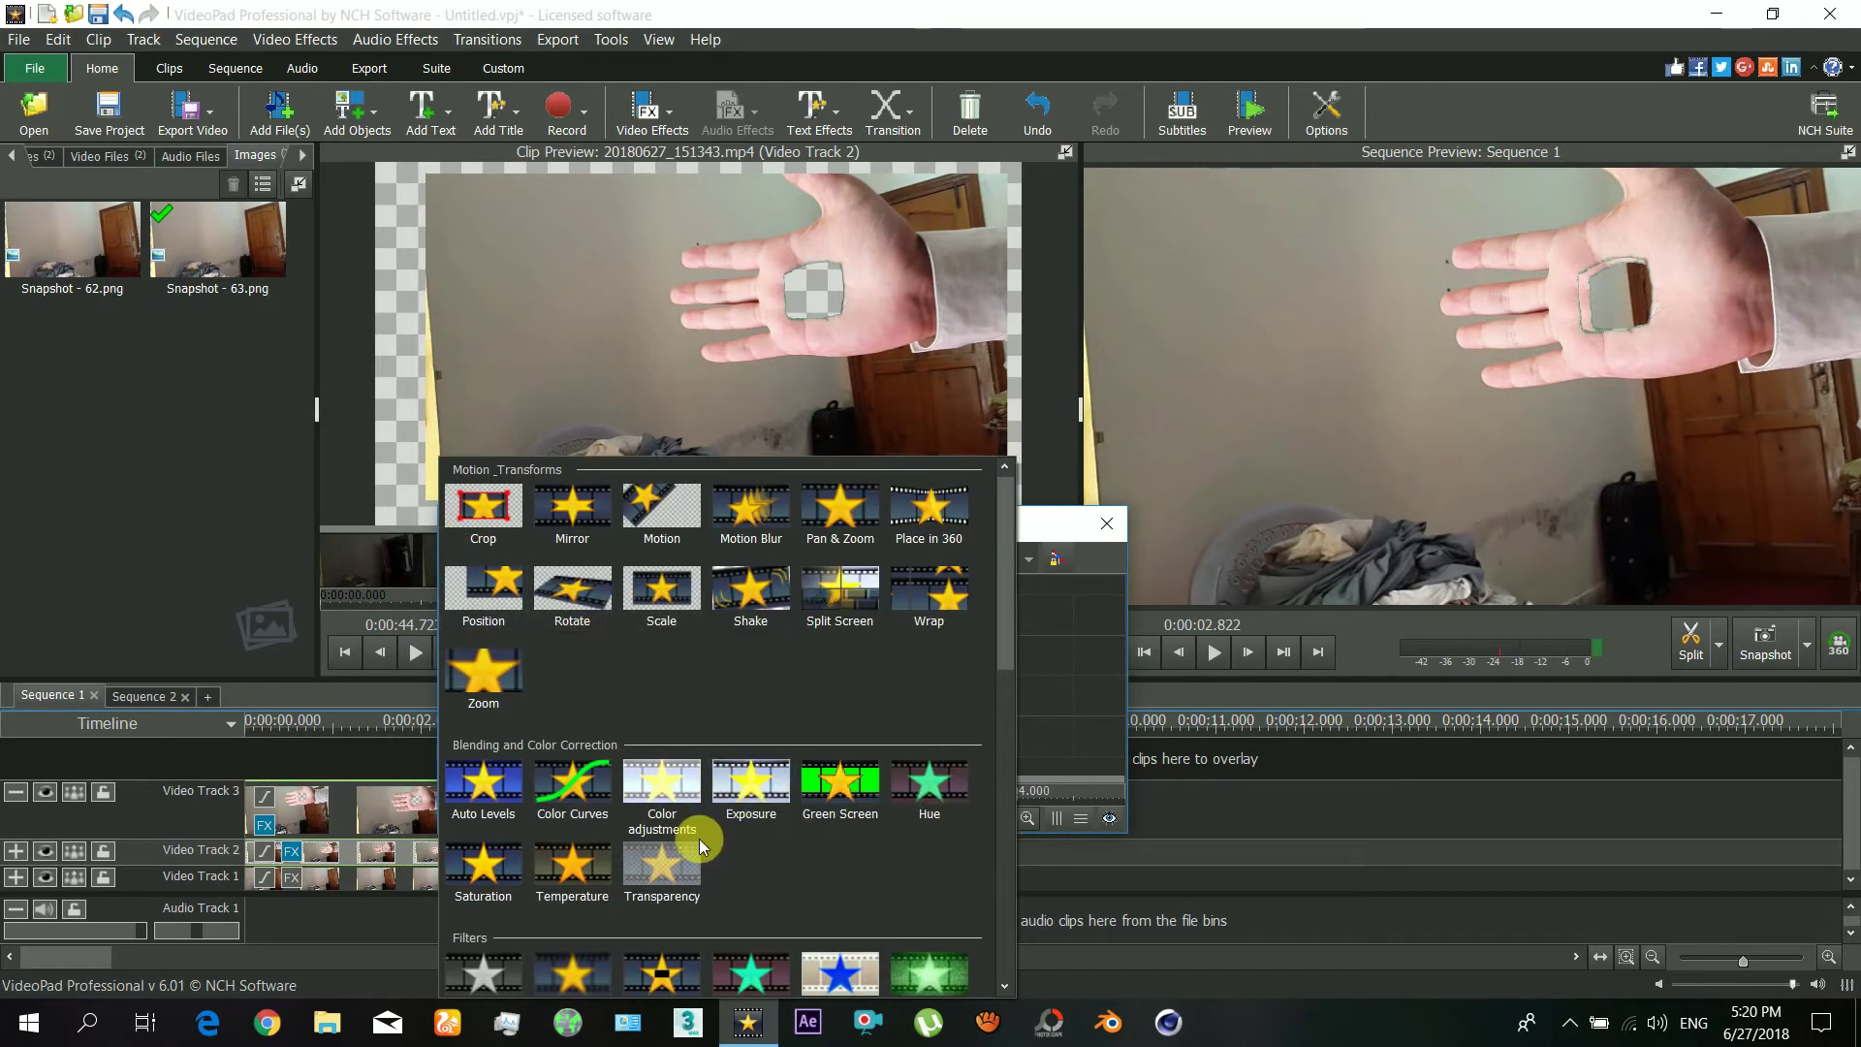
pyautogui.click(753, 794)
pyautogui.moveTo(615, 613); pyautogui.dragTo(575, 619)
pyautogui.click(453, 557)
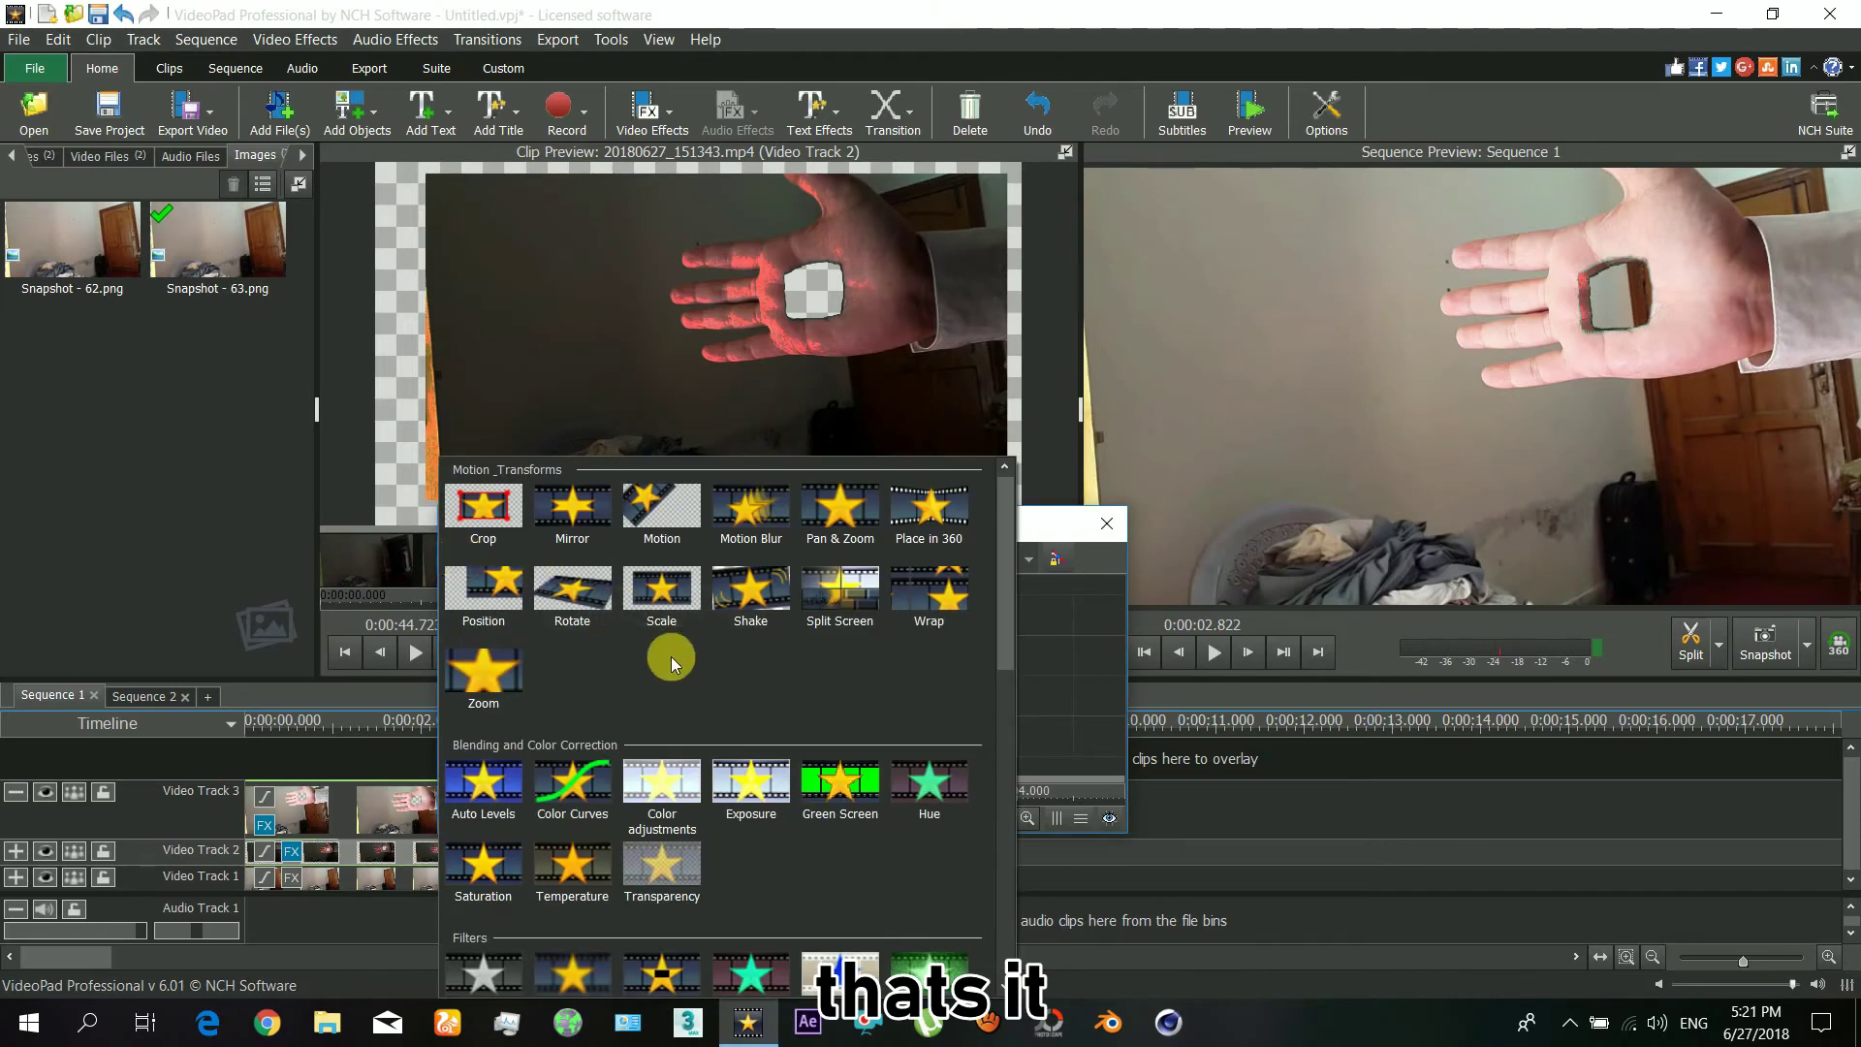
pyautogui.click(562, 769)
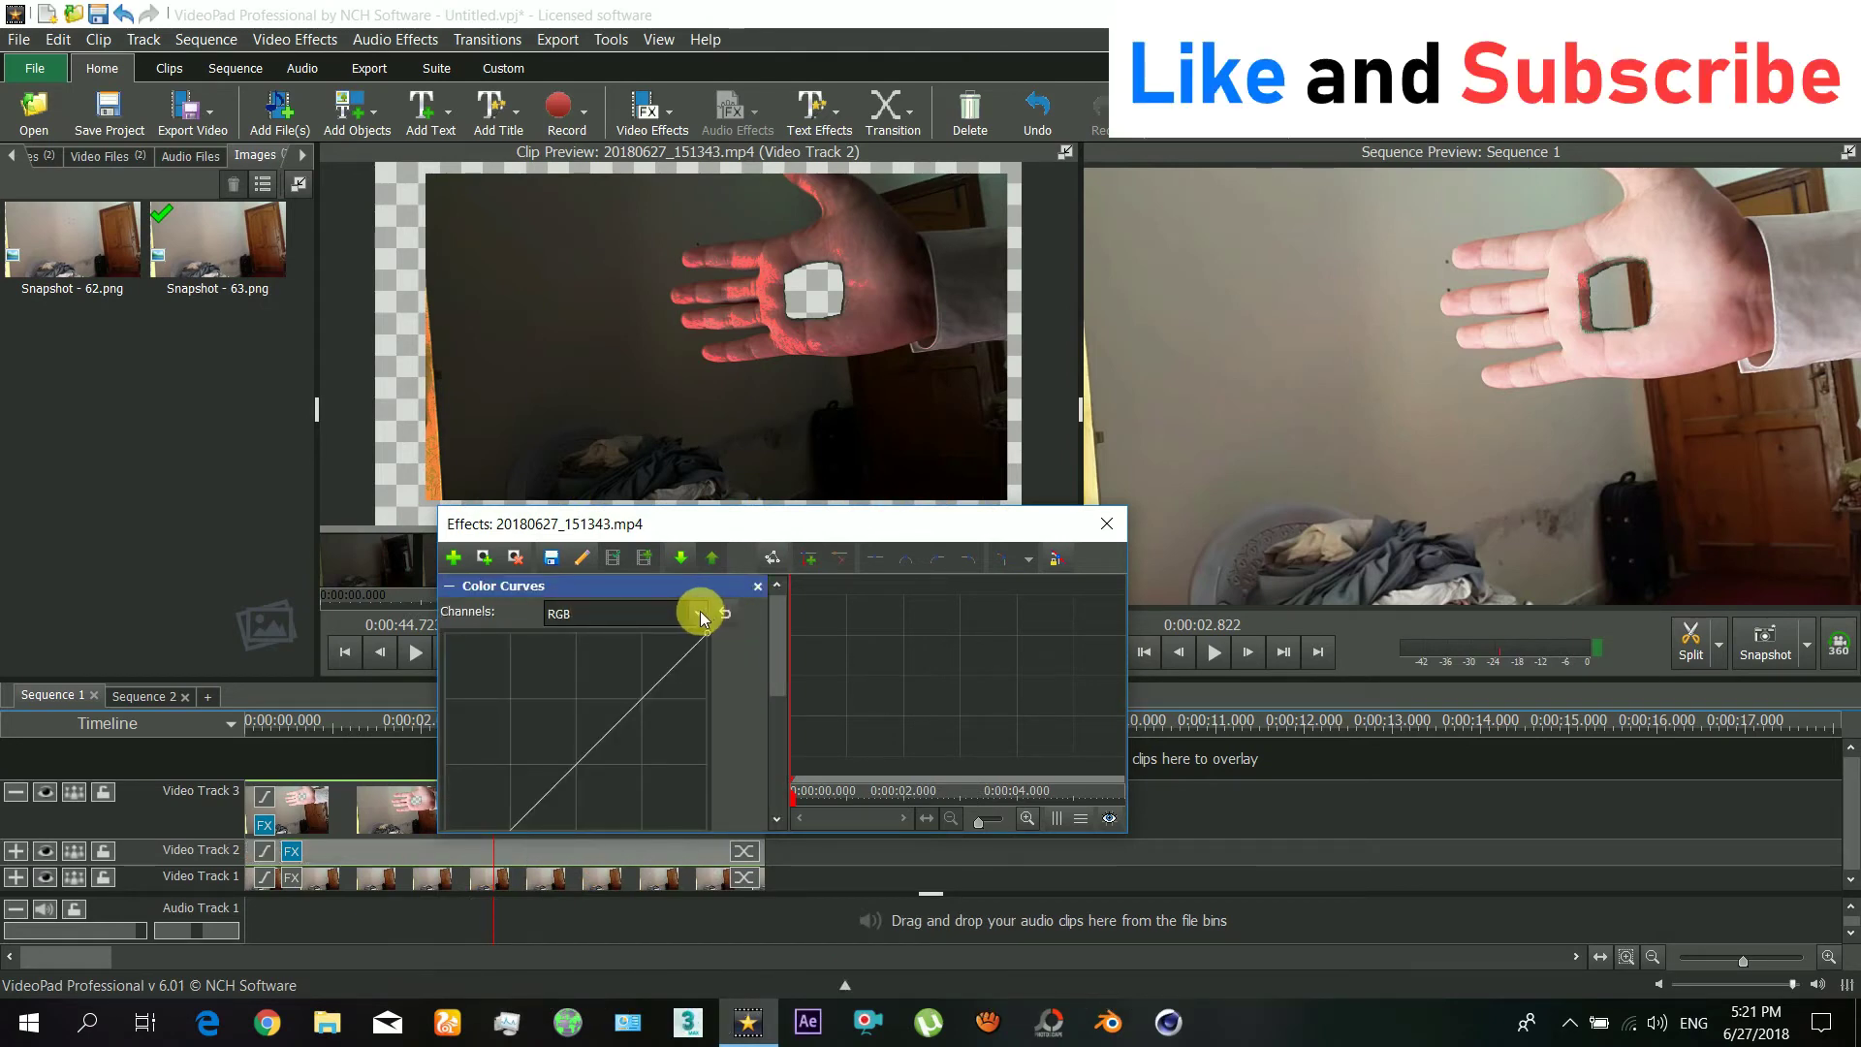
# Step: Switch Color Curves to the Red channel and raise the curve's bottom-left point
pyautogui.click(703, 617)
pyautogui.click(620, 632)
pyautogui.scroll(-5, 776, 713)
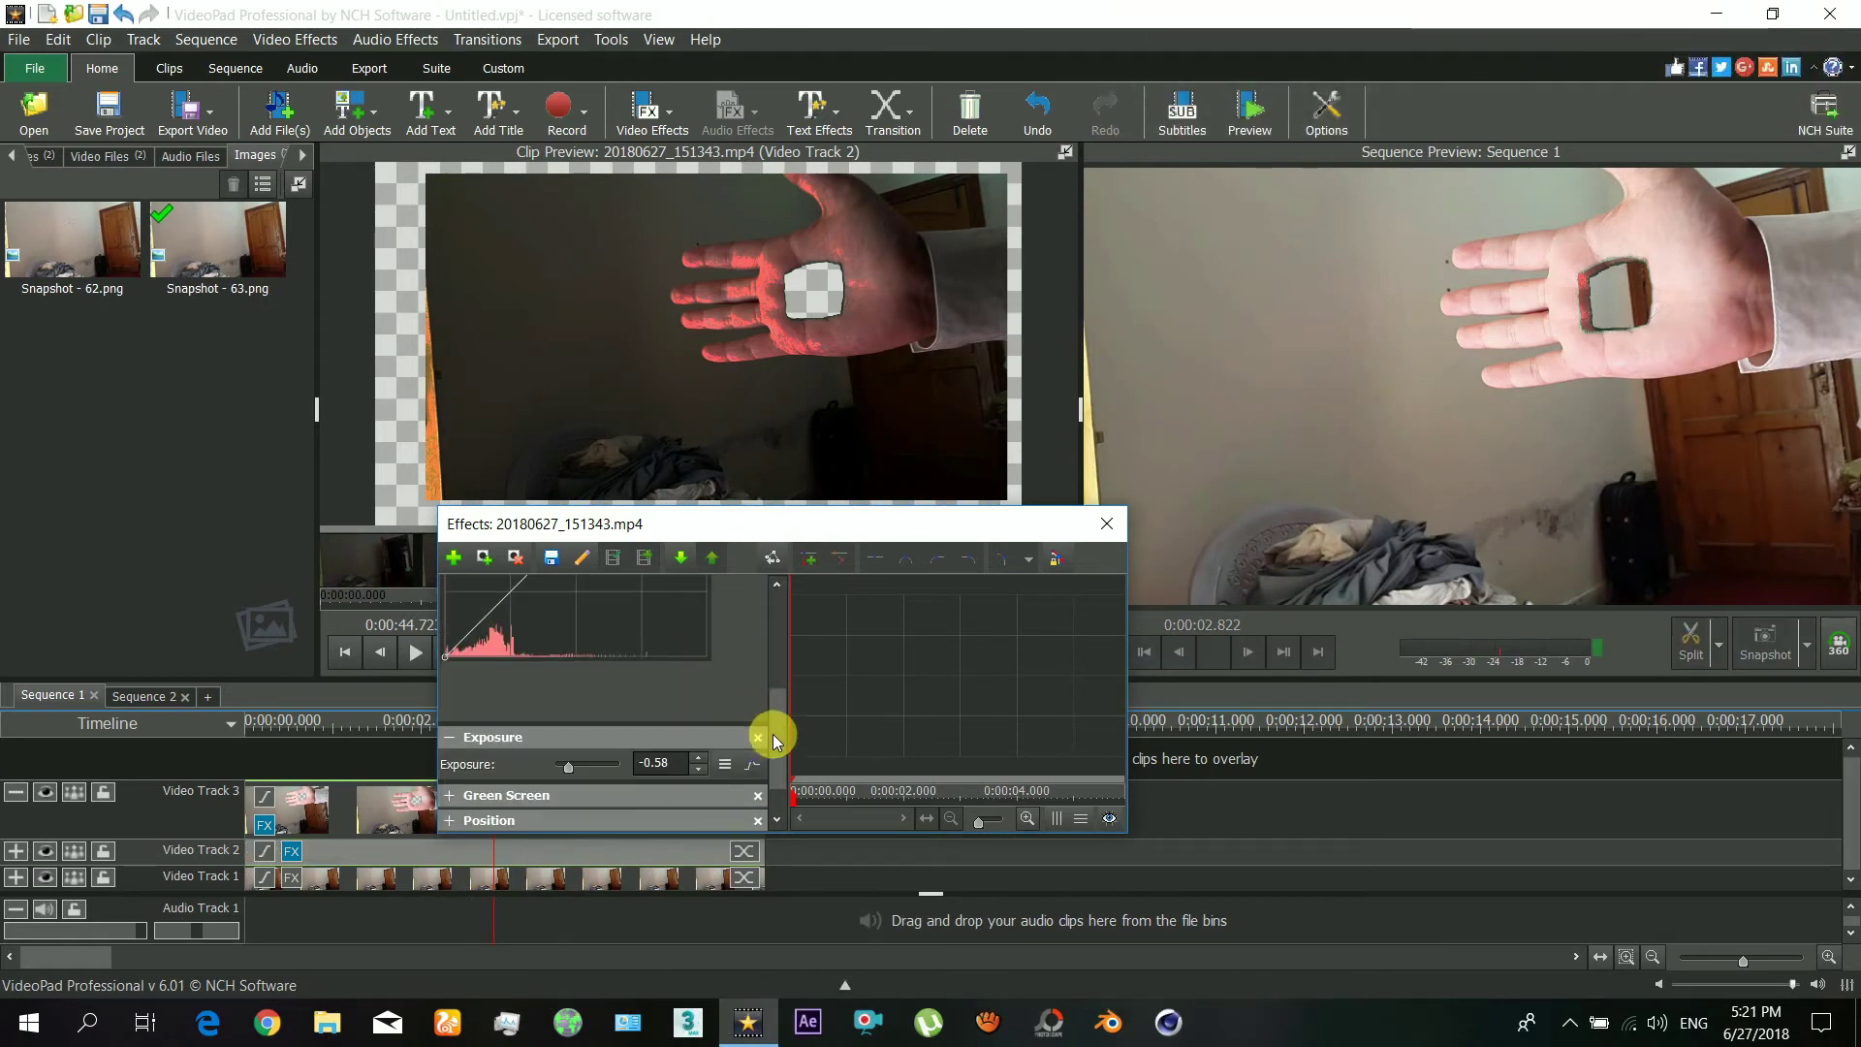
pyautogui.scroll(4, 775, 713)
pyautogui.moveTo(619, 830); pyautogui.dragTo(611, 972)
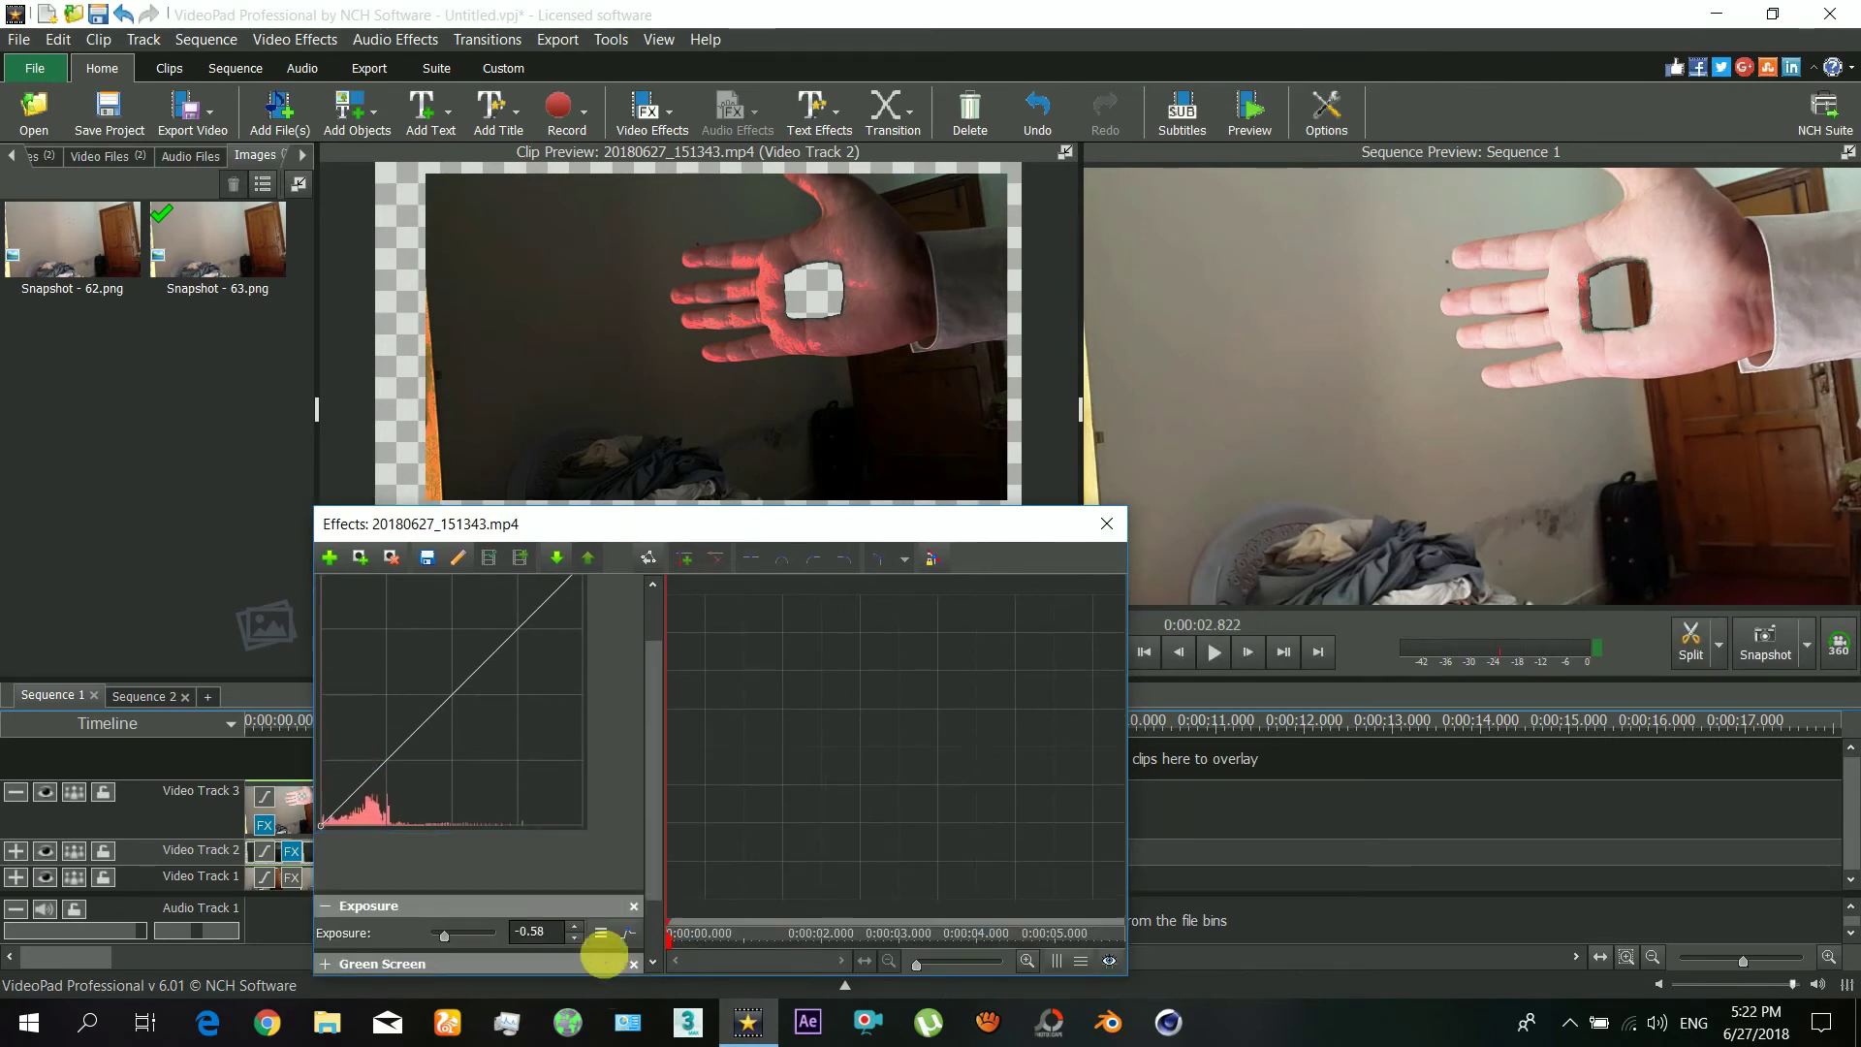
pyautogui.scroll(3, 655, 624)
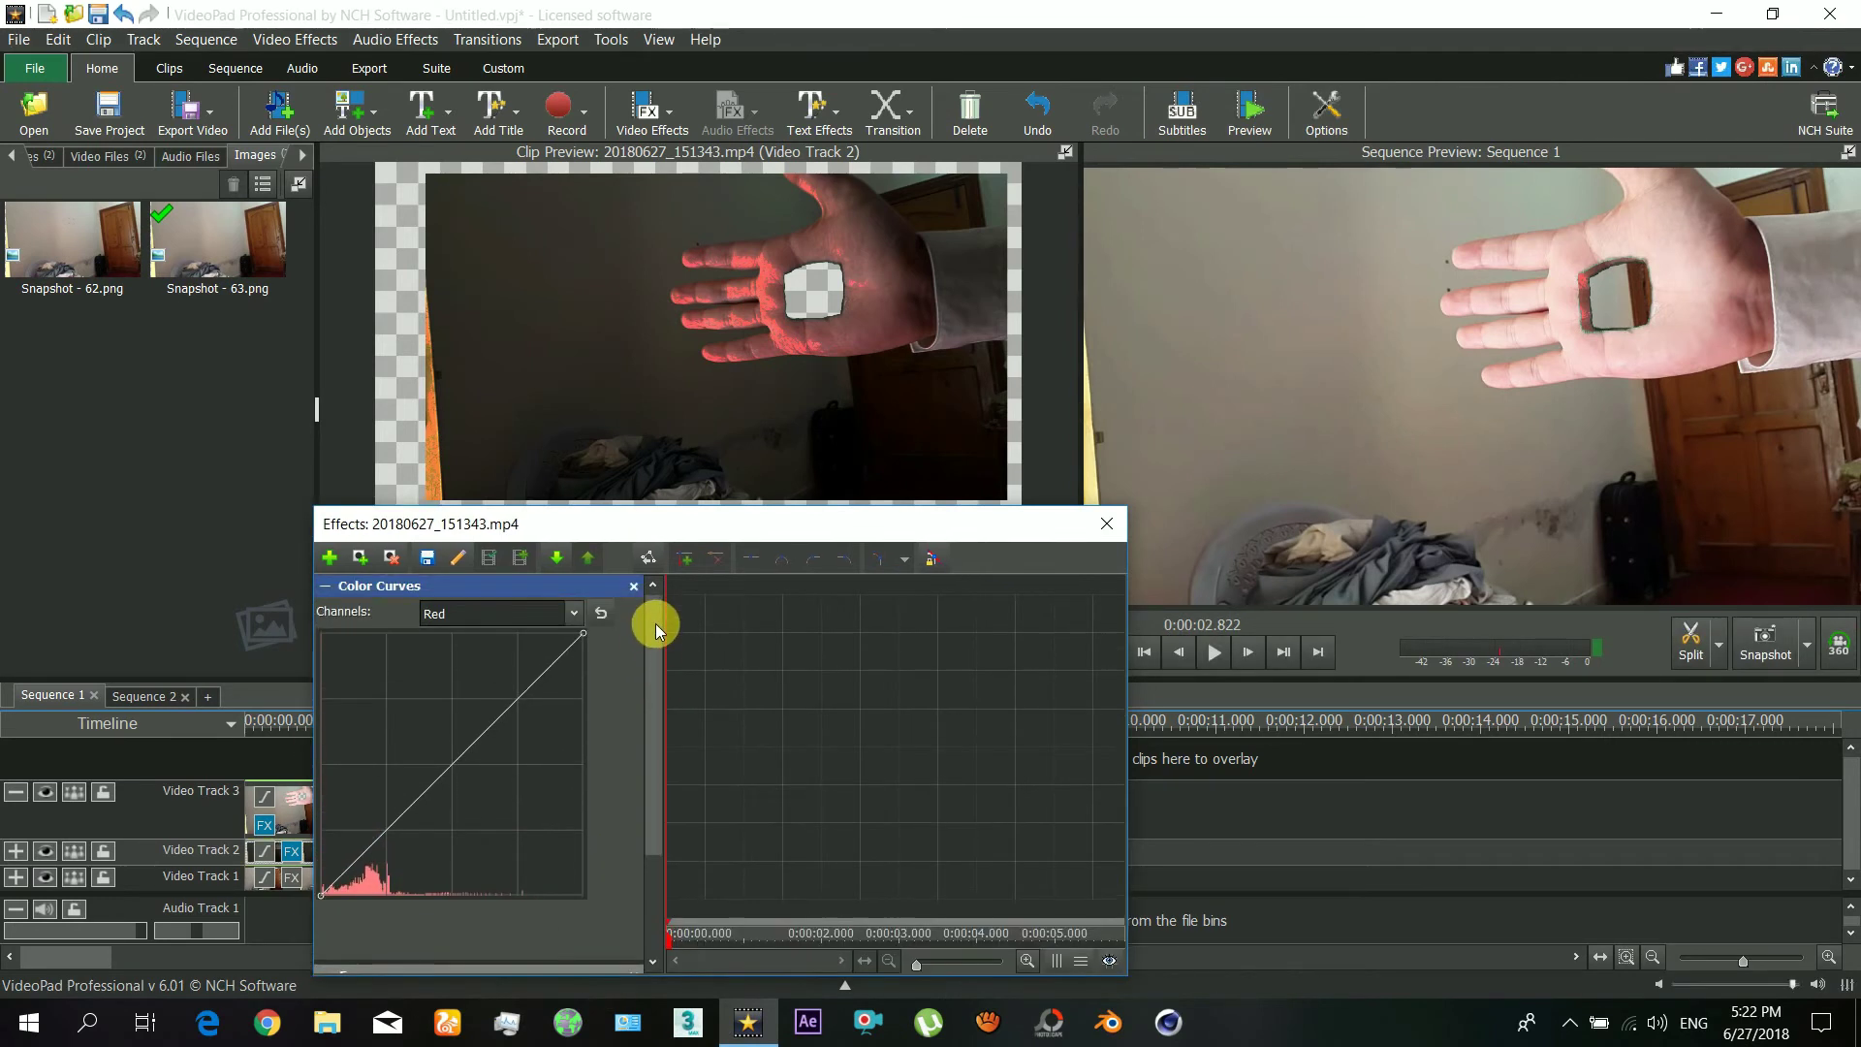
pyautogui.click(321, 822)
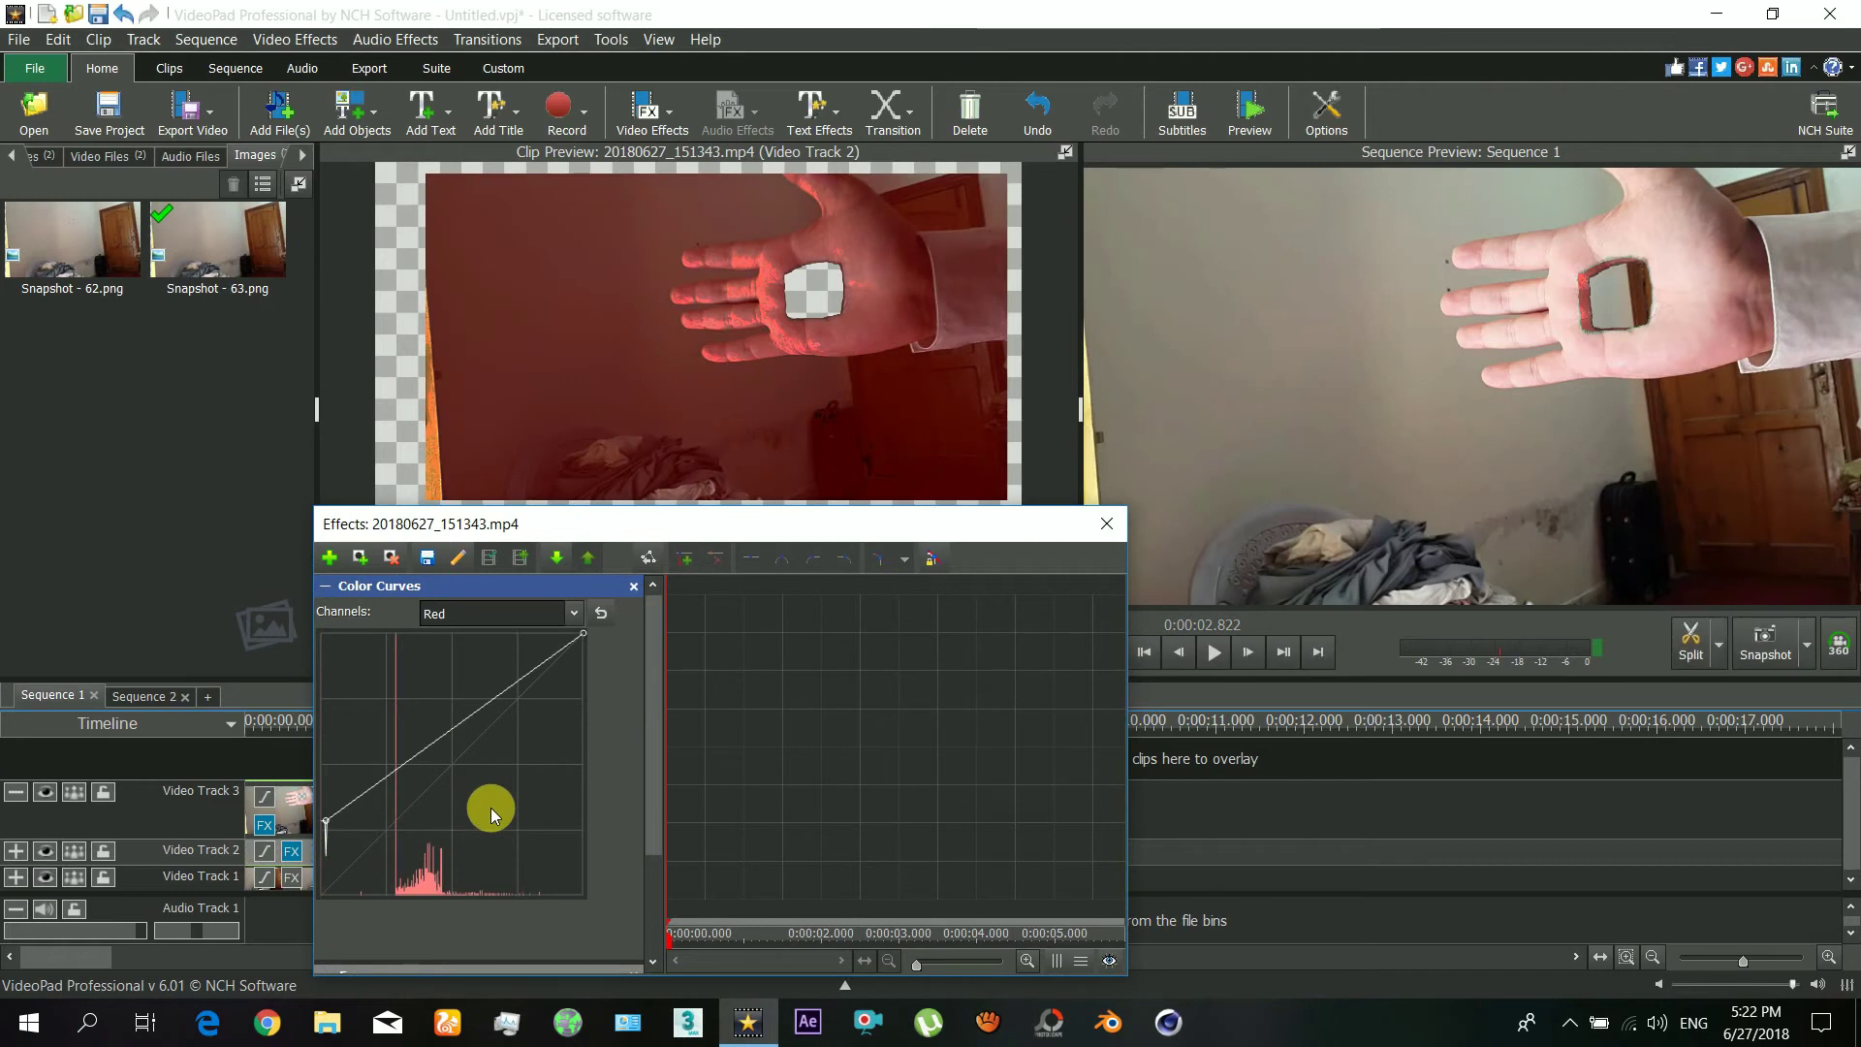
pyautogui.moveTo(319, 806); pyautogui.dragTo(319, 804)
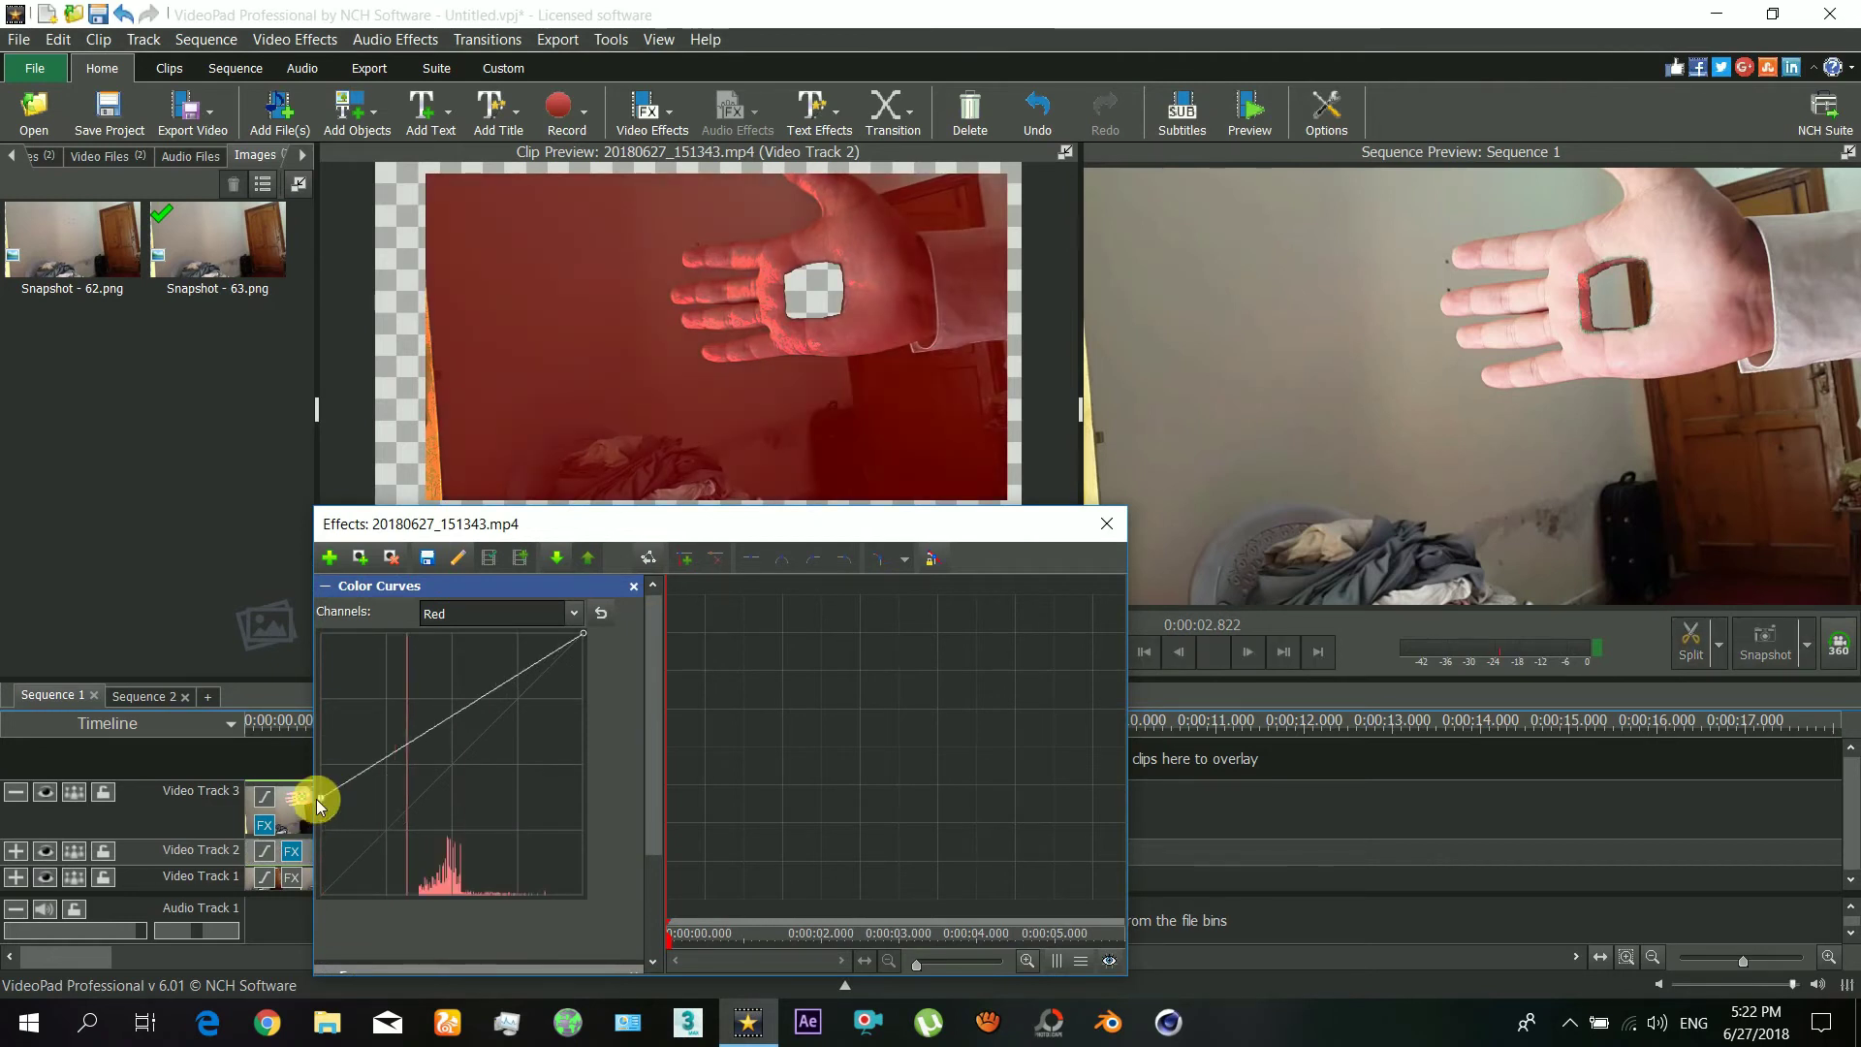
pyautogui.click(325, 586)
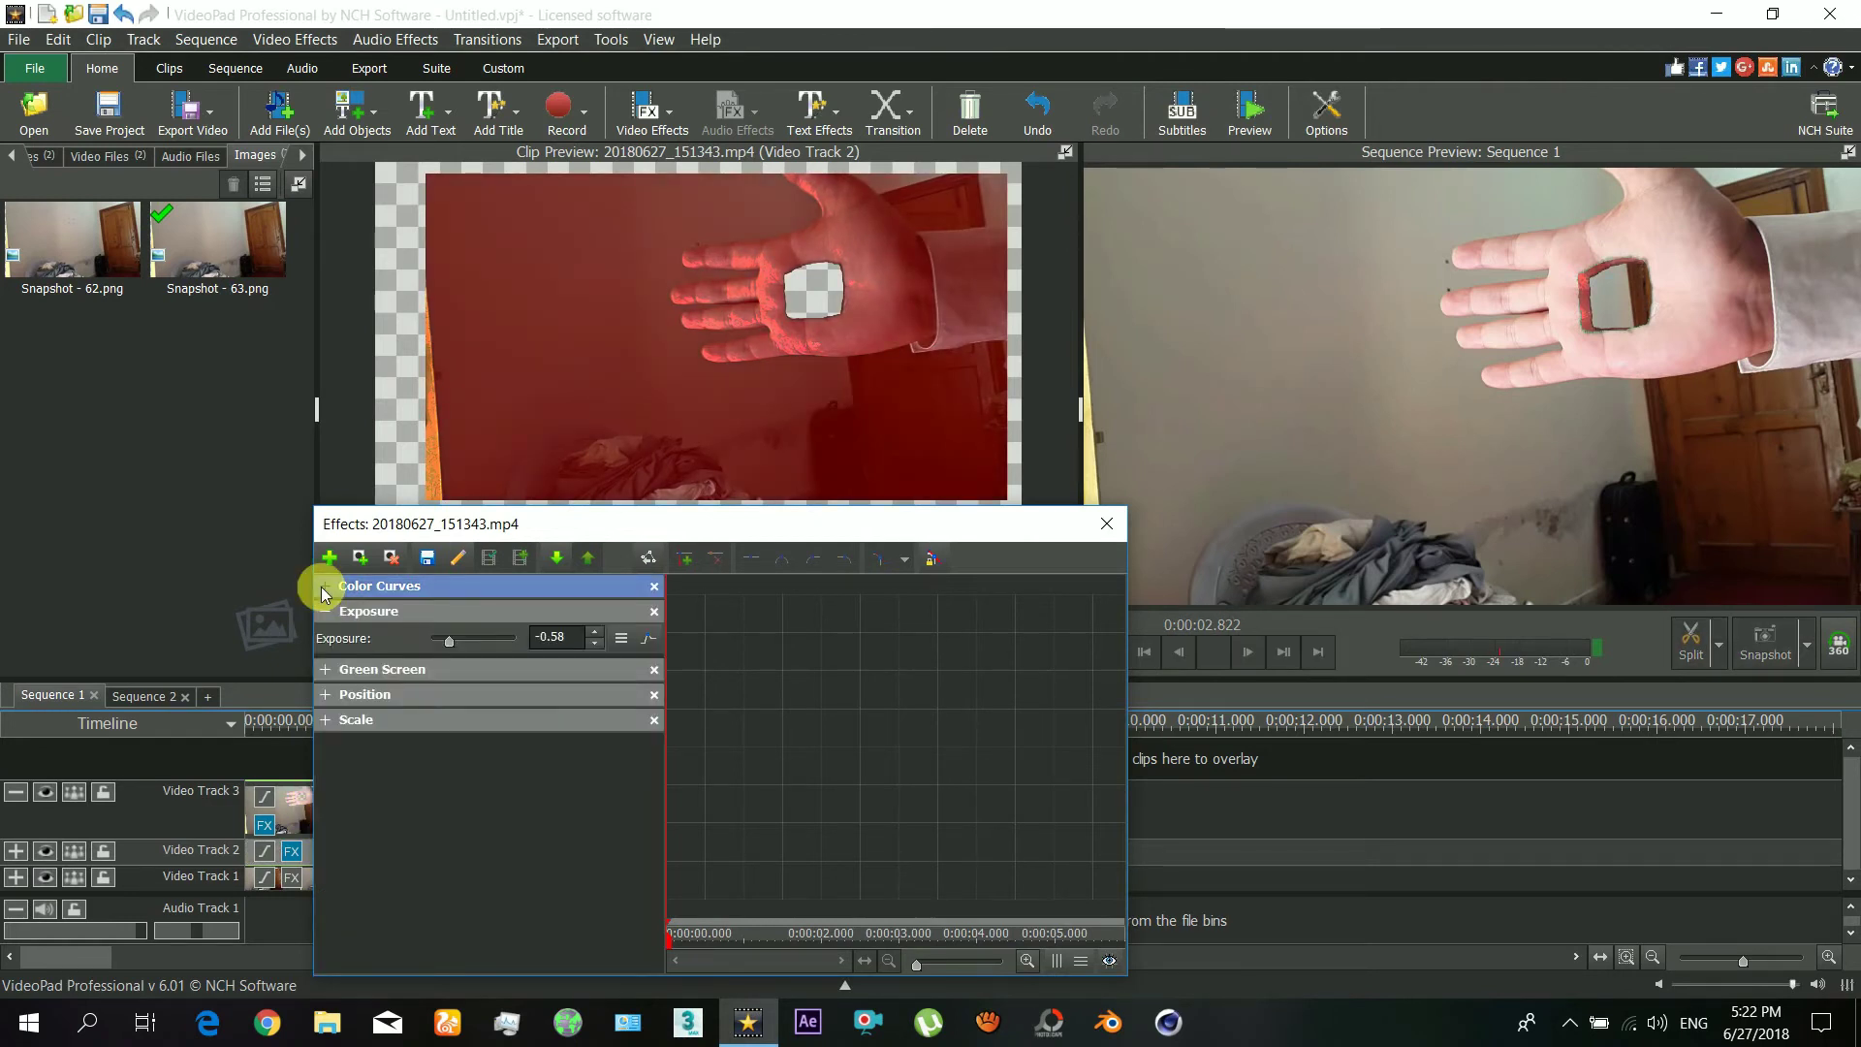
# Step: Set the Exposure effect's value to -1
pyautogui.click(485, 621)
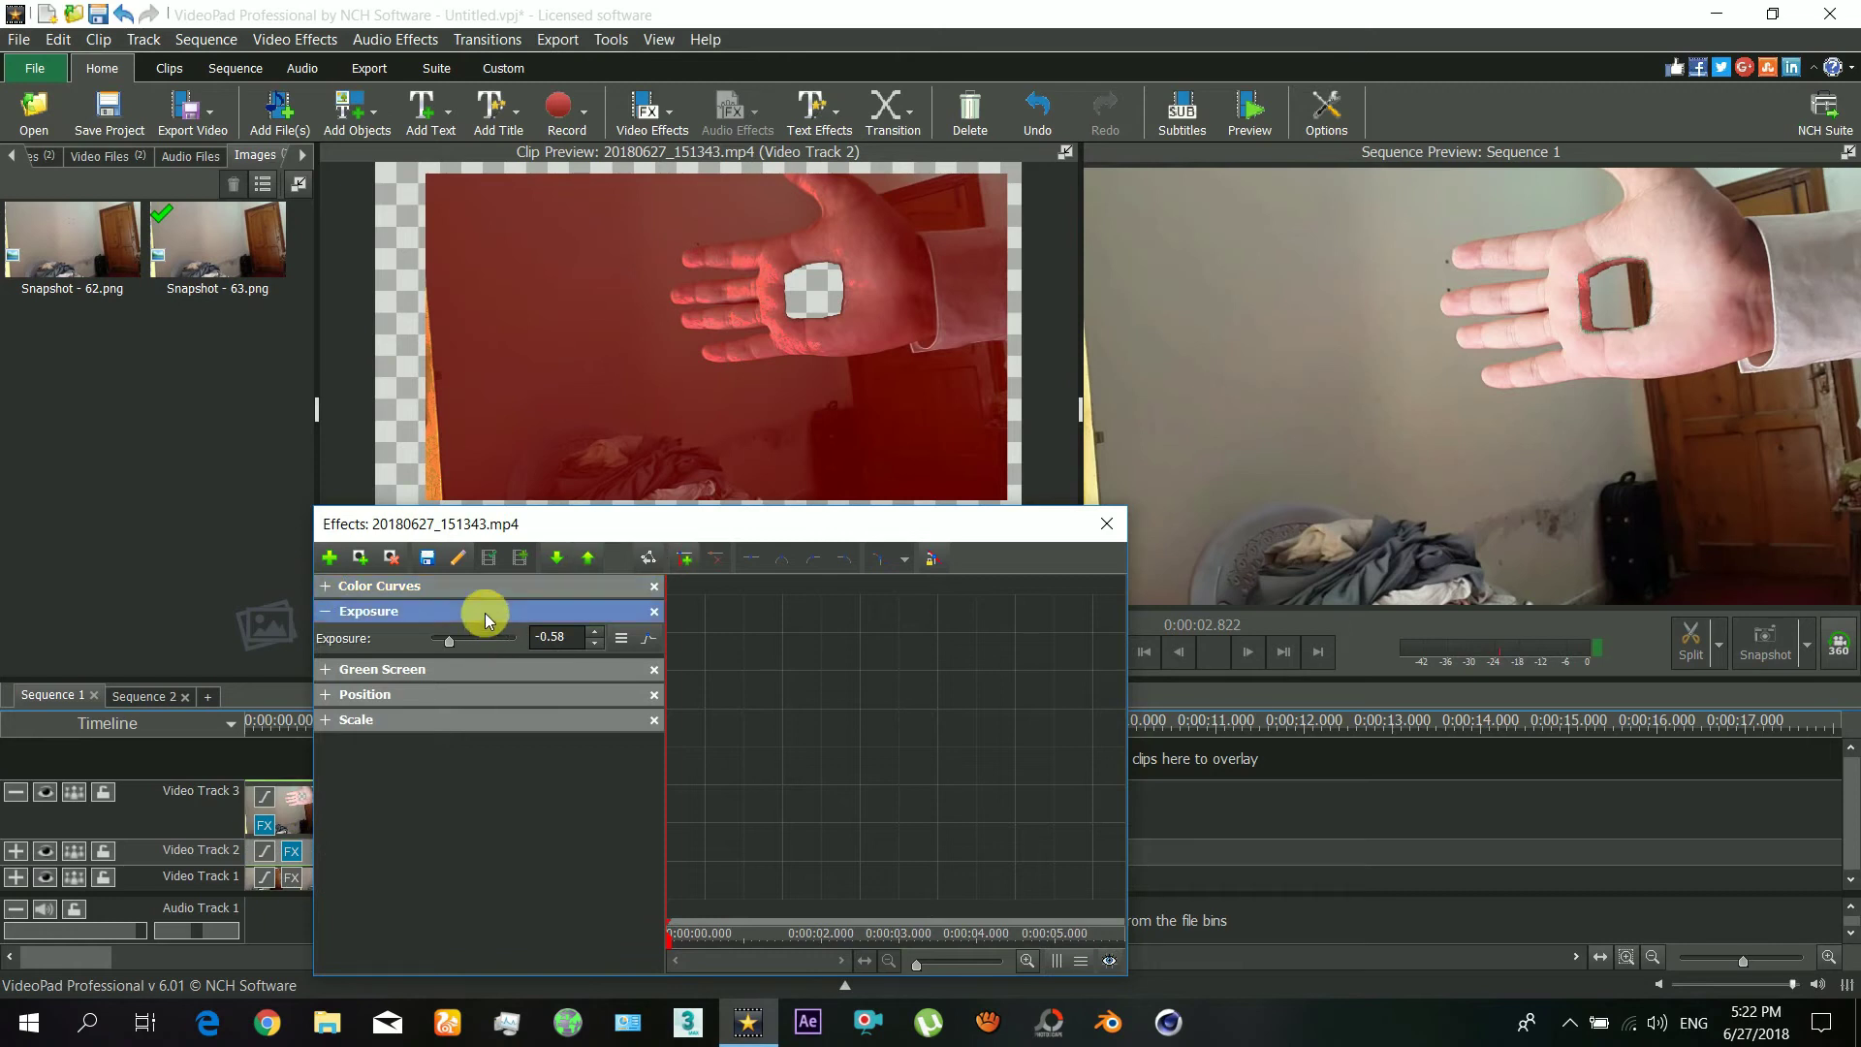
pyautogui.doubleClick(557, 637)
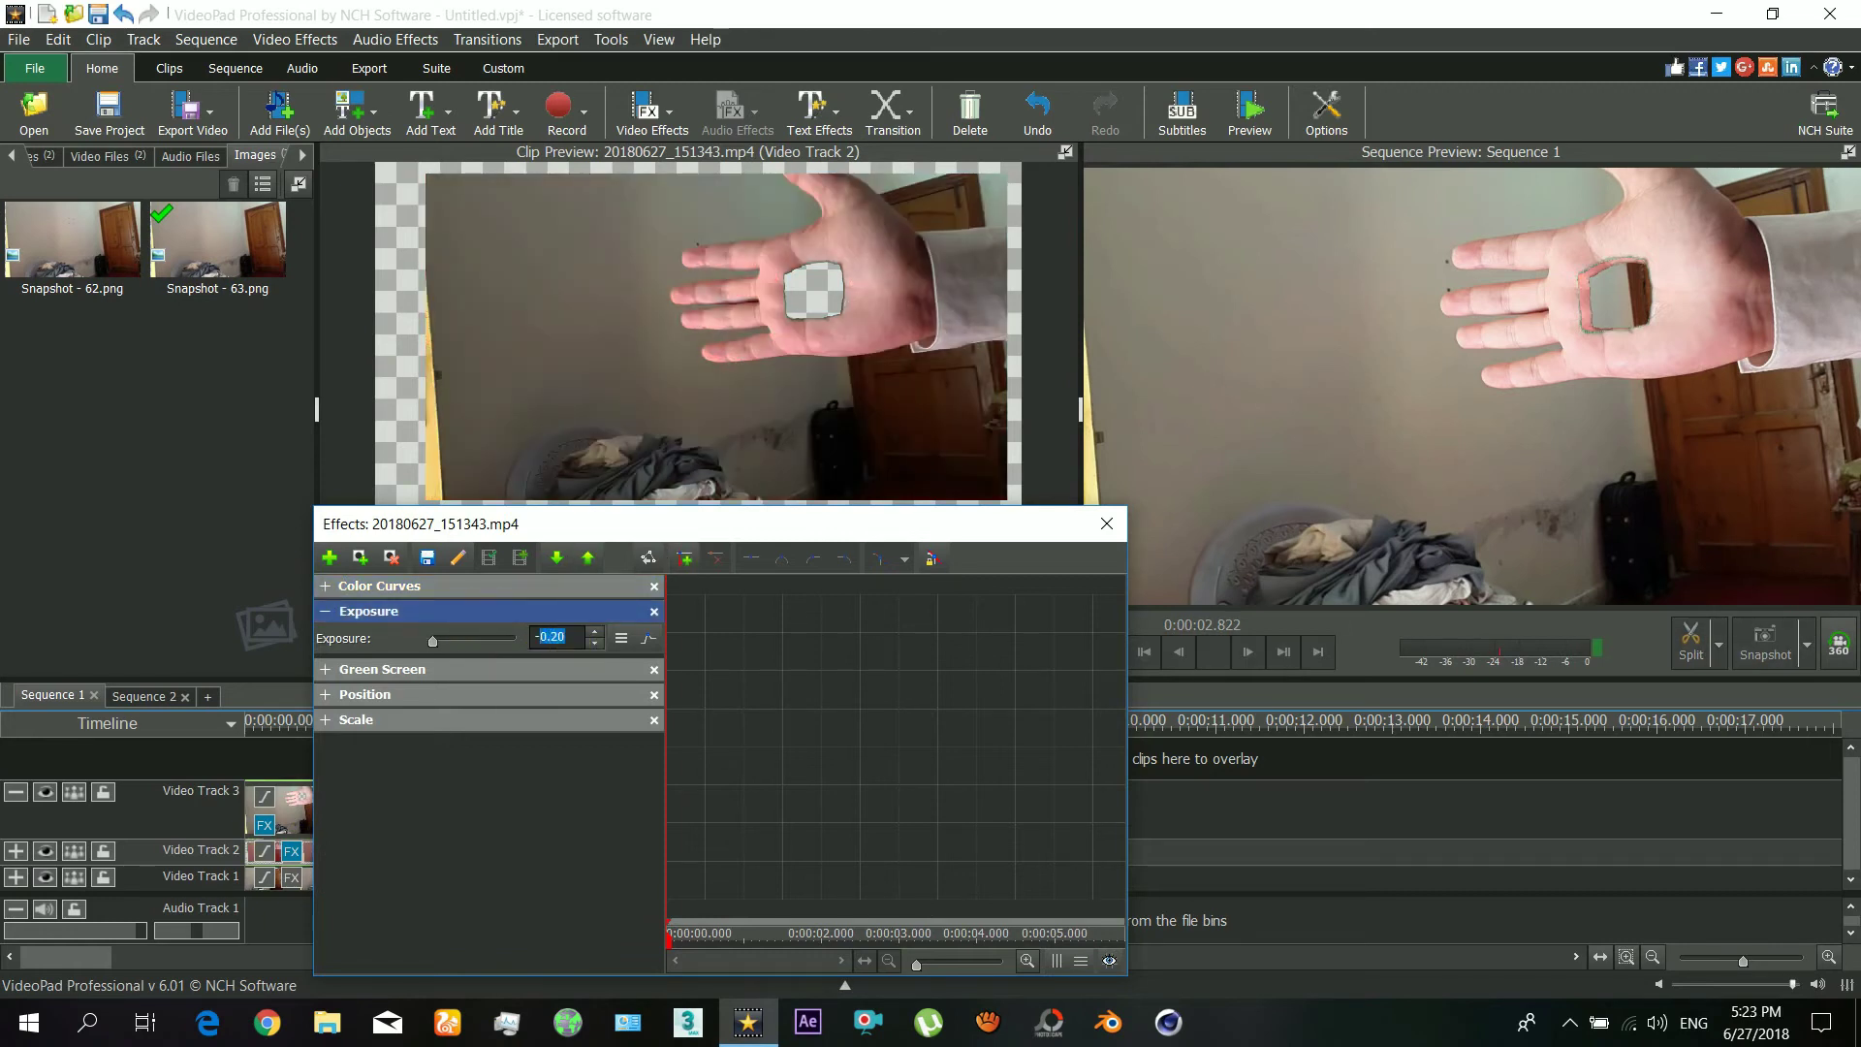
pyautogui.write('-1')
pyautogui.click(422, 816)
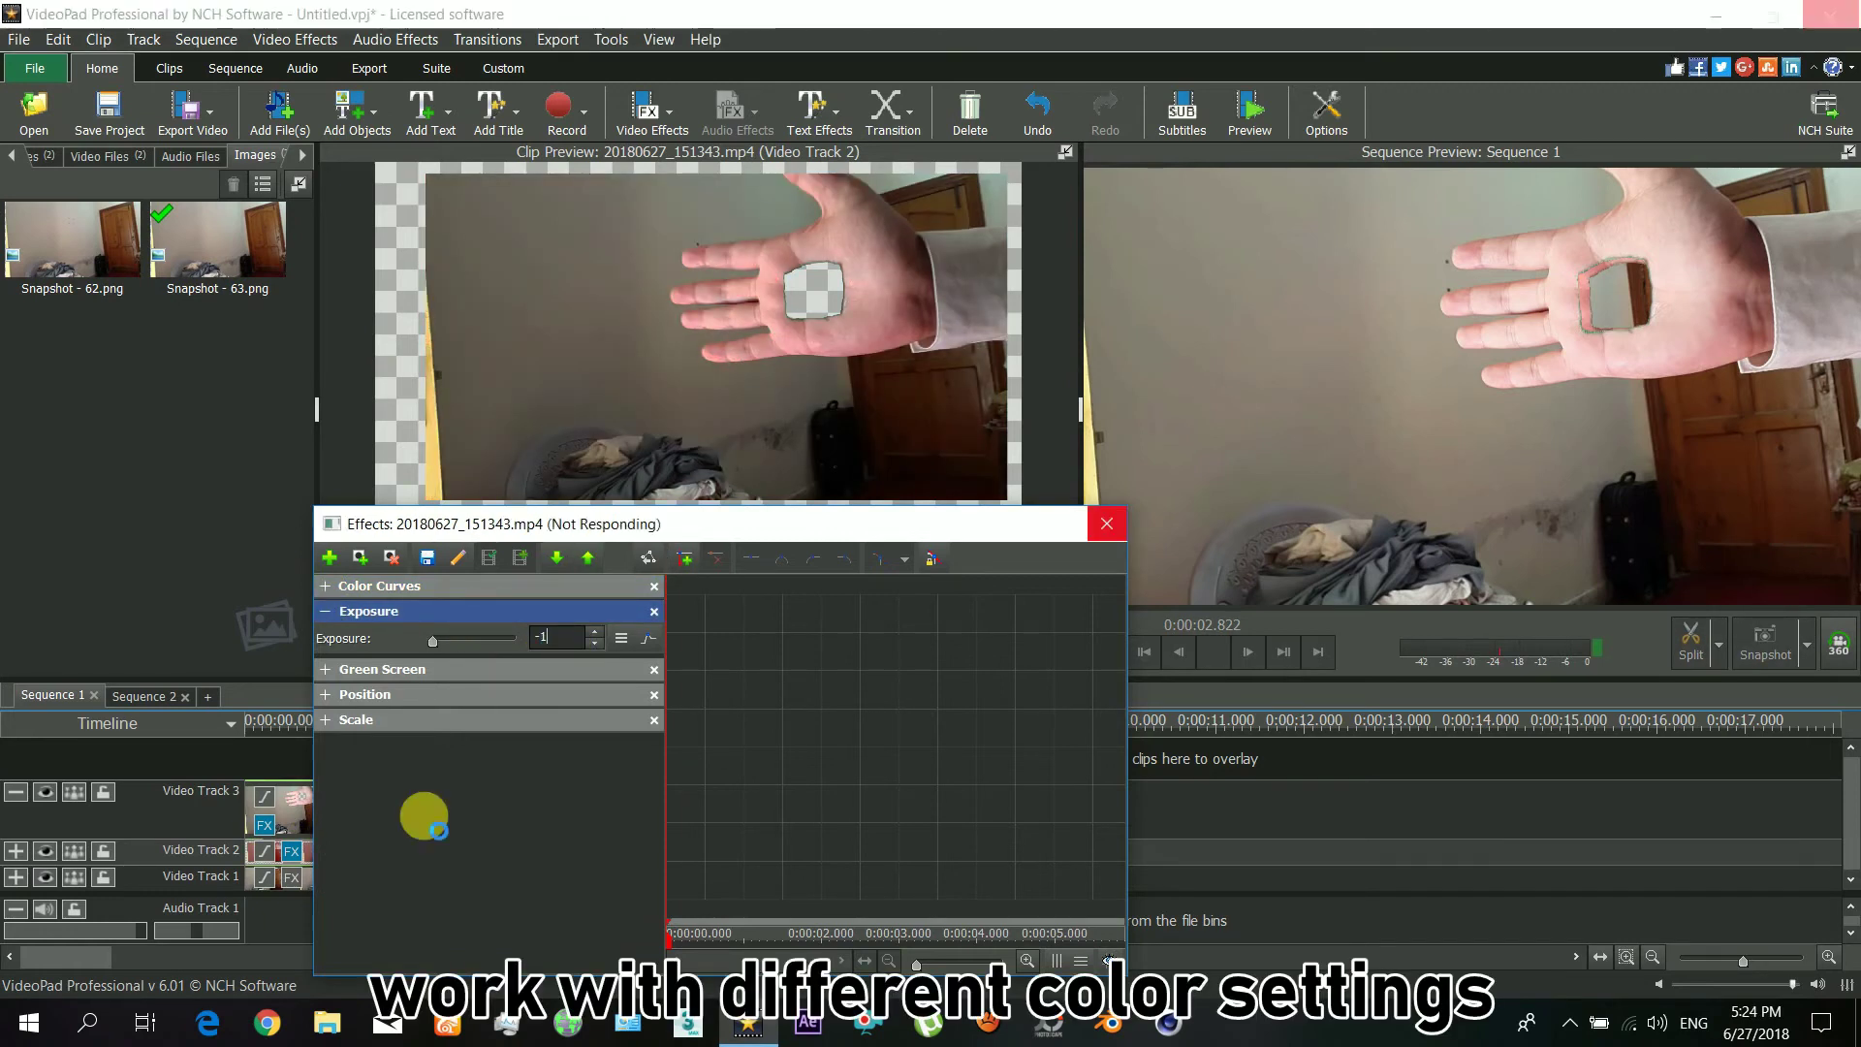
# Step: Add a Cartoon effect and order the effects Exposure, Cartoon, then Color Curves
pyautogui.click(585, 559)
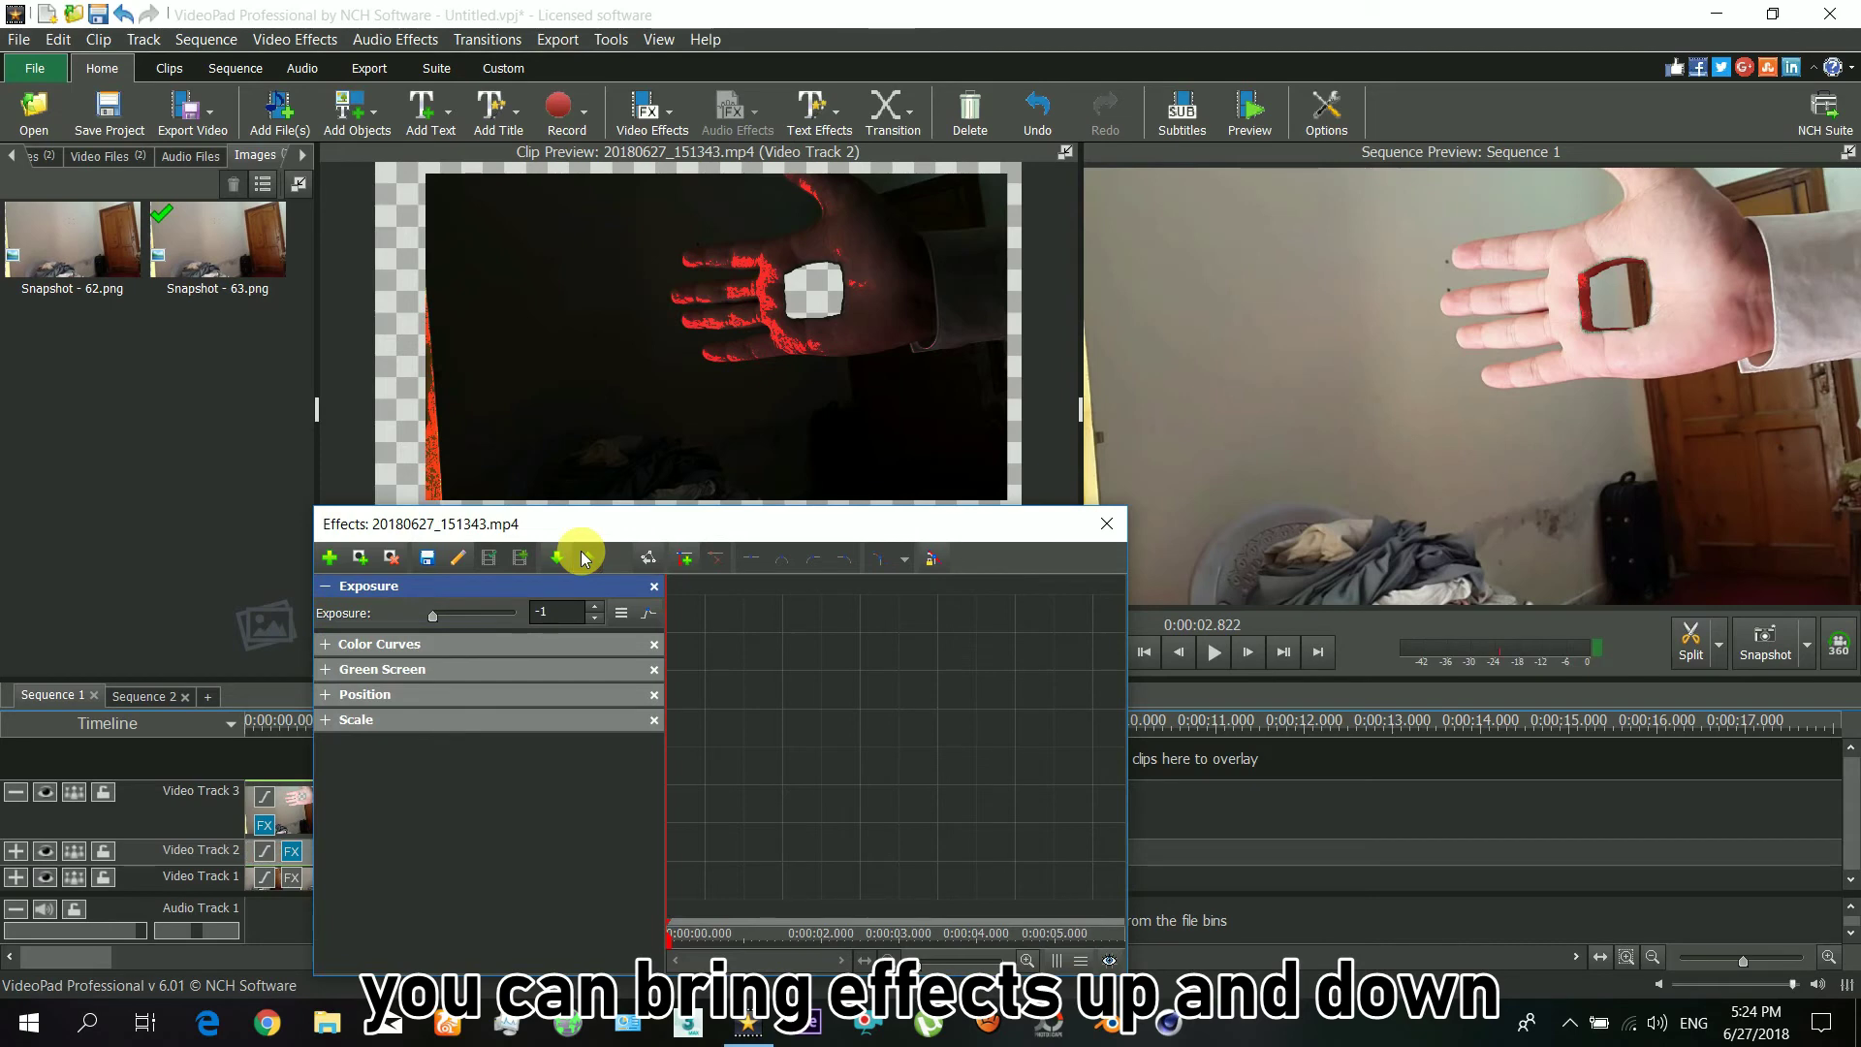
pyautogui.click(330, 558)
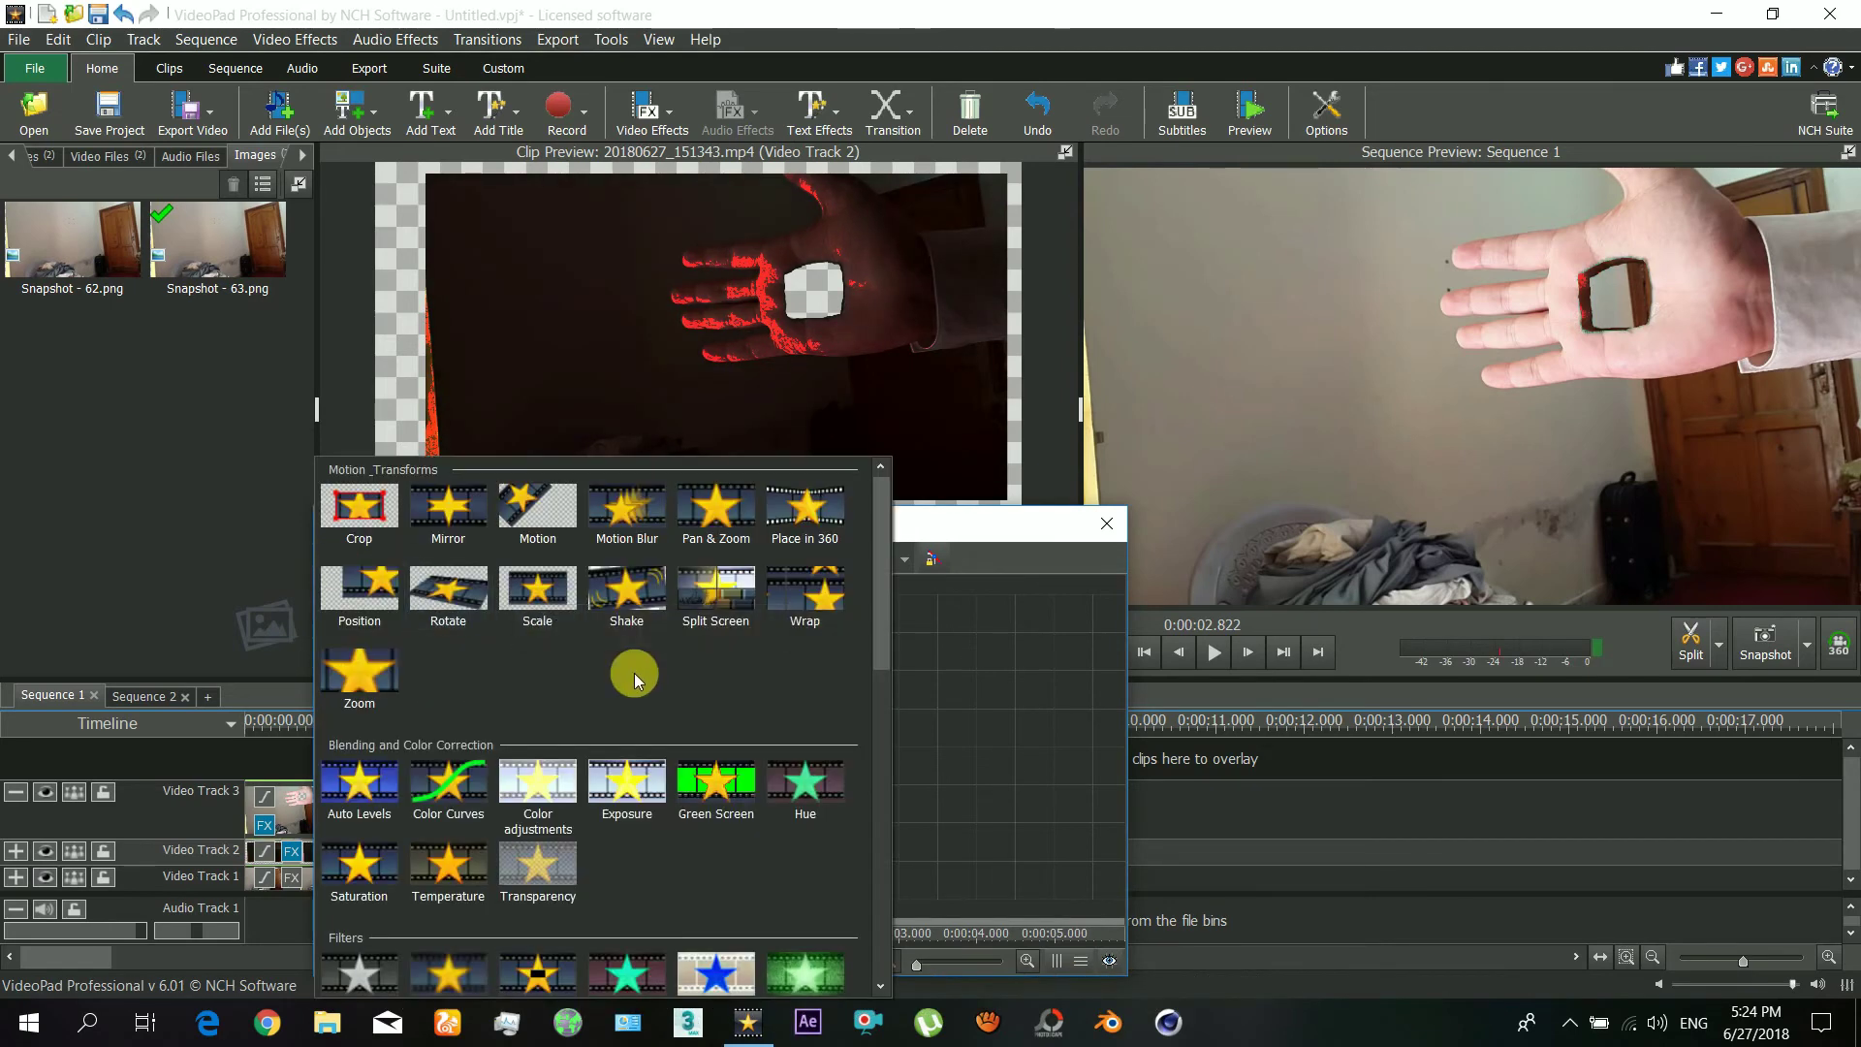
pyautogui.scroll(-3, 634, 673)
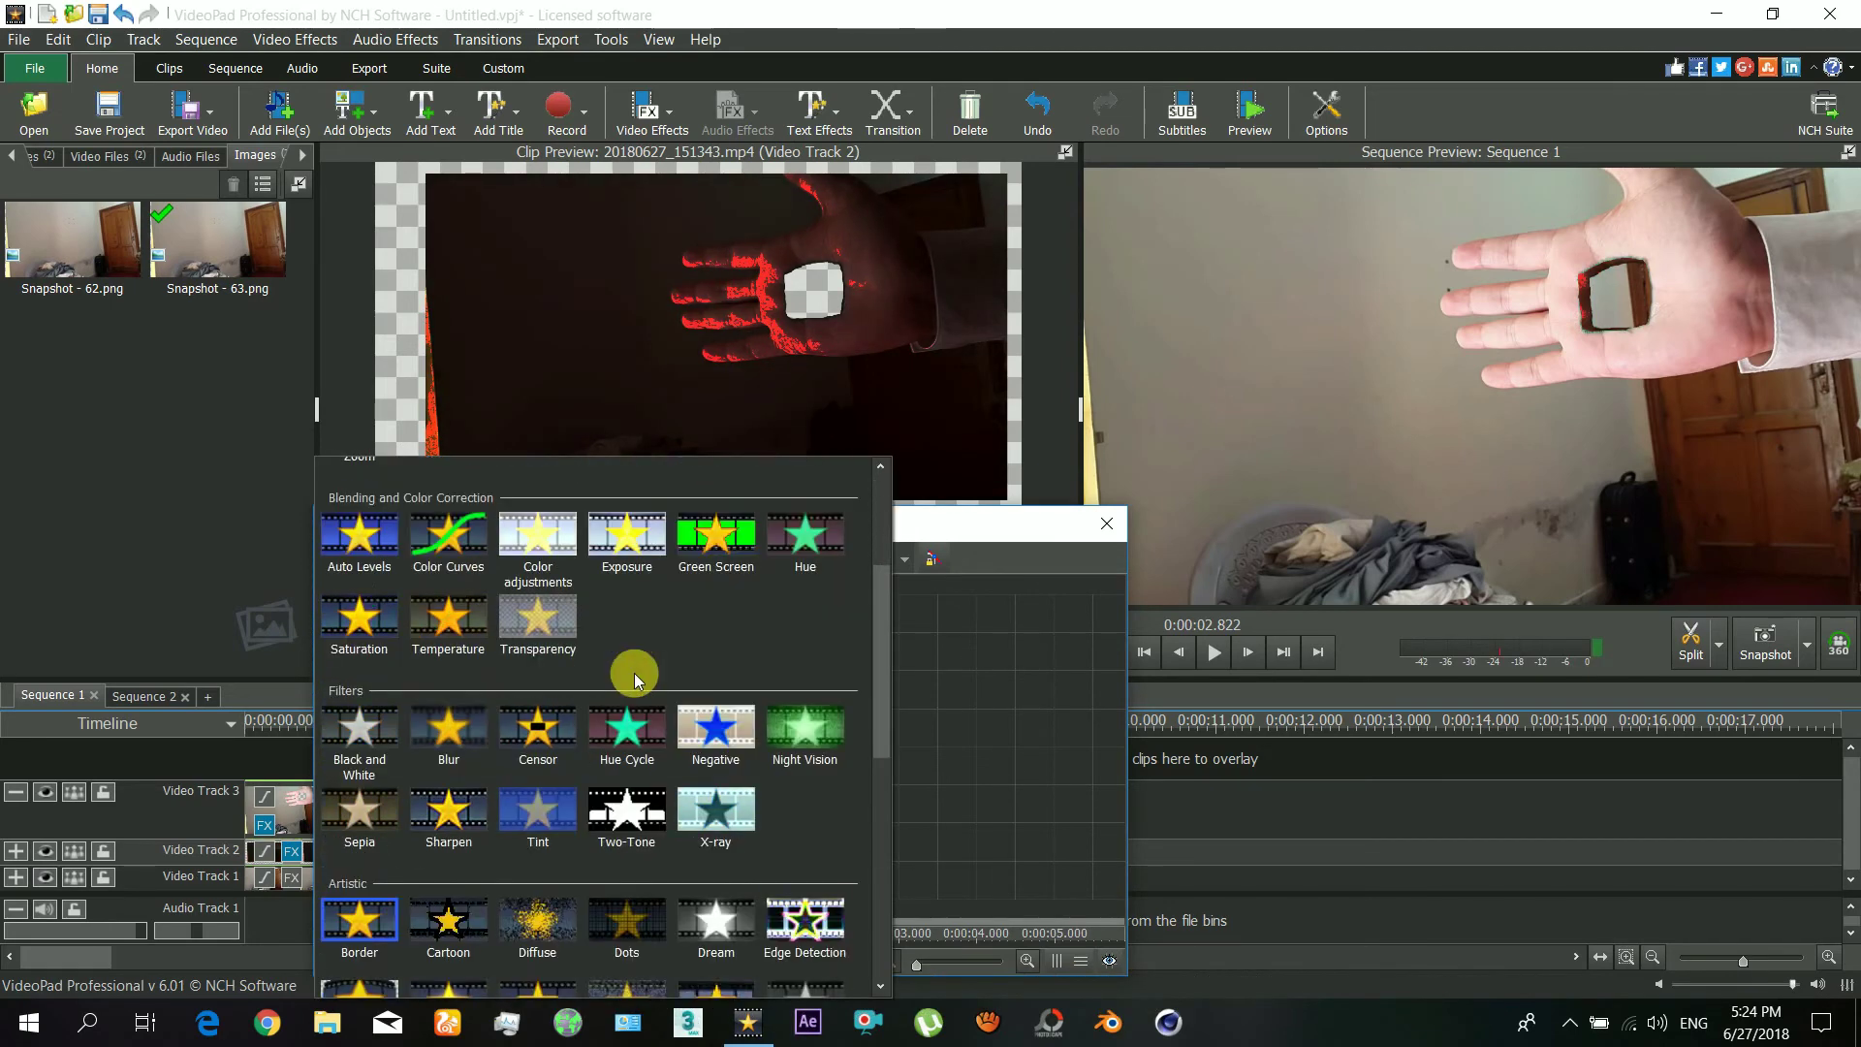
pyautogui.click(450, 925)
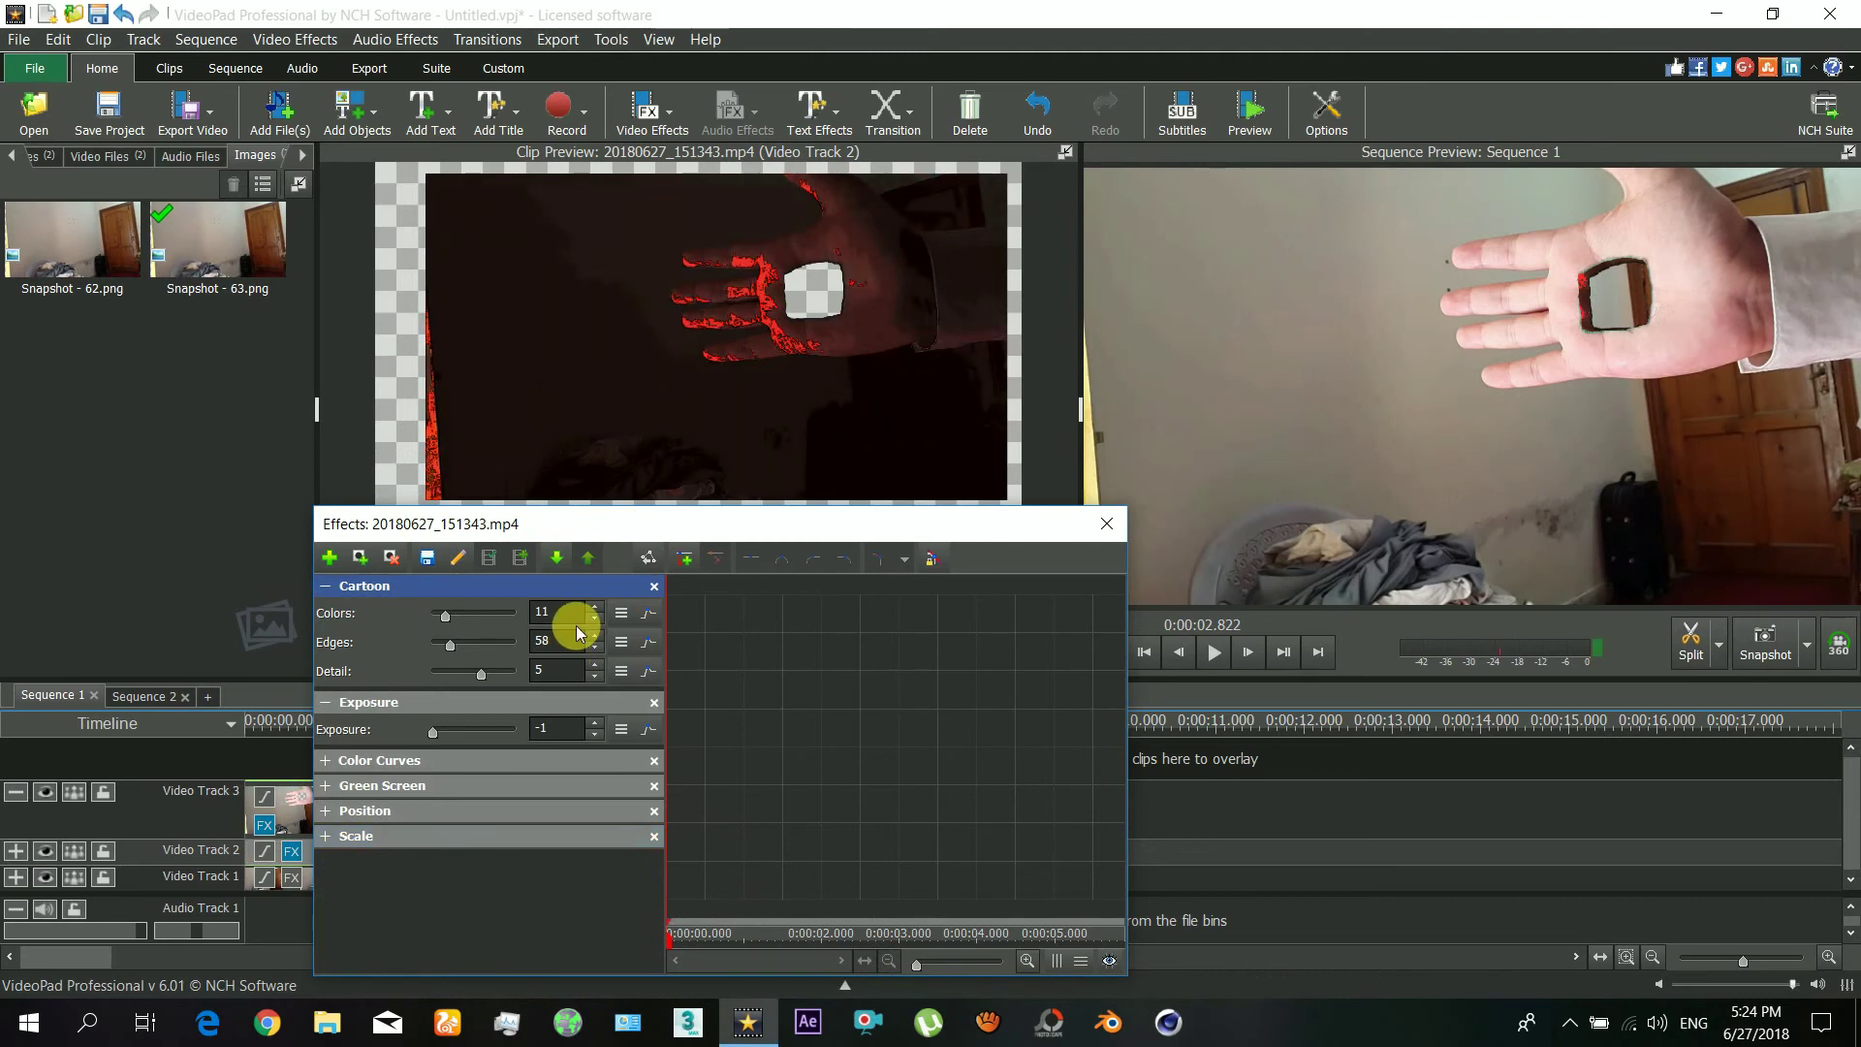
pyautogui.click(558, 559)
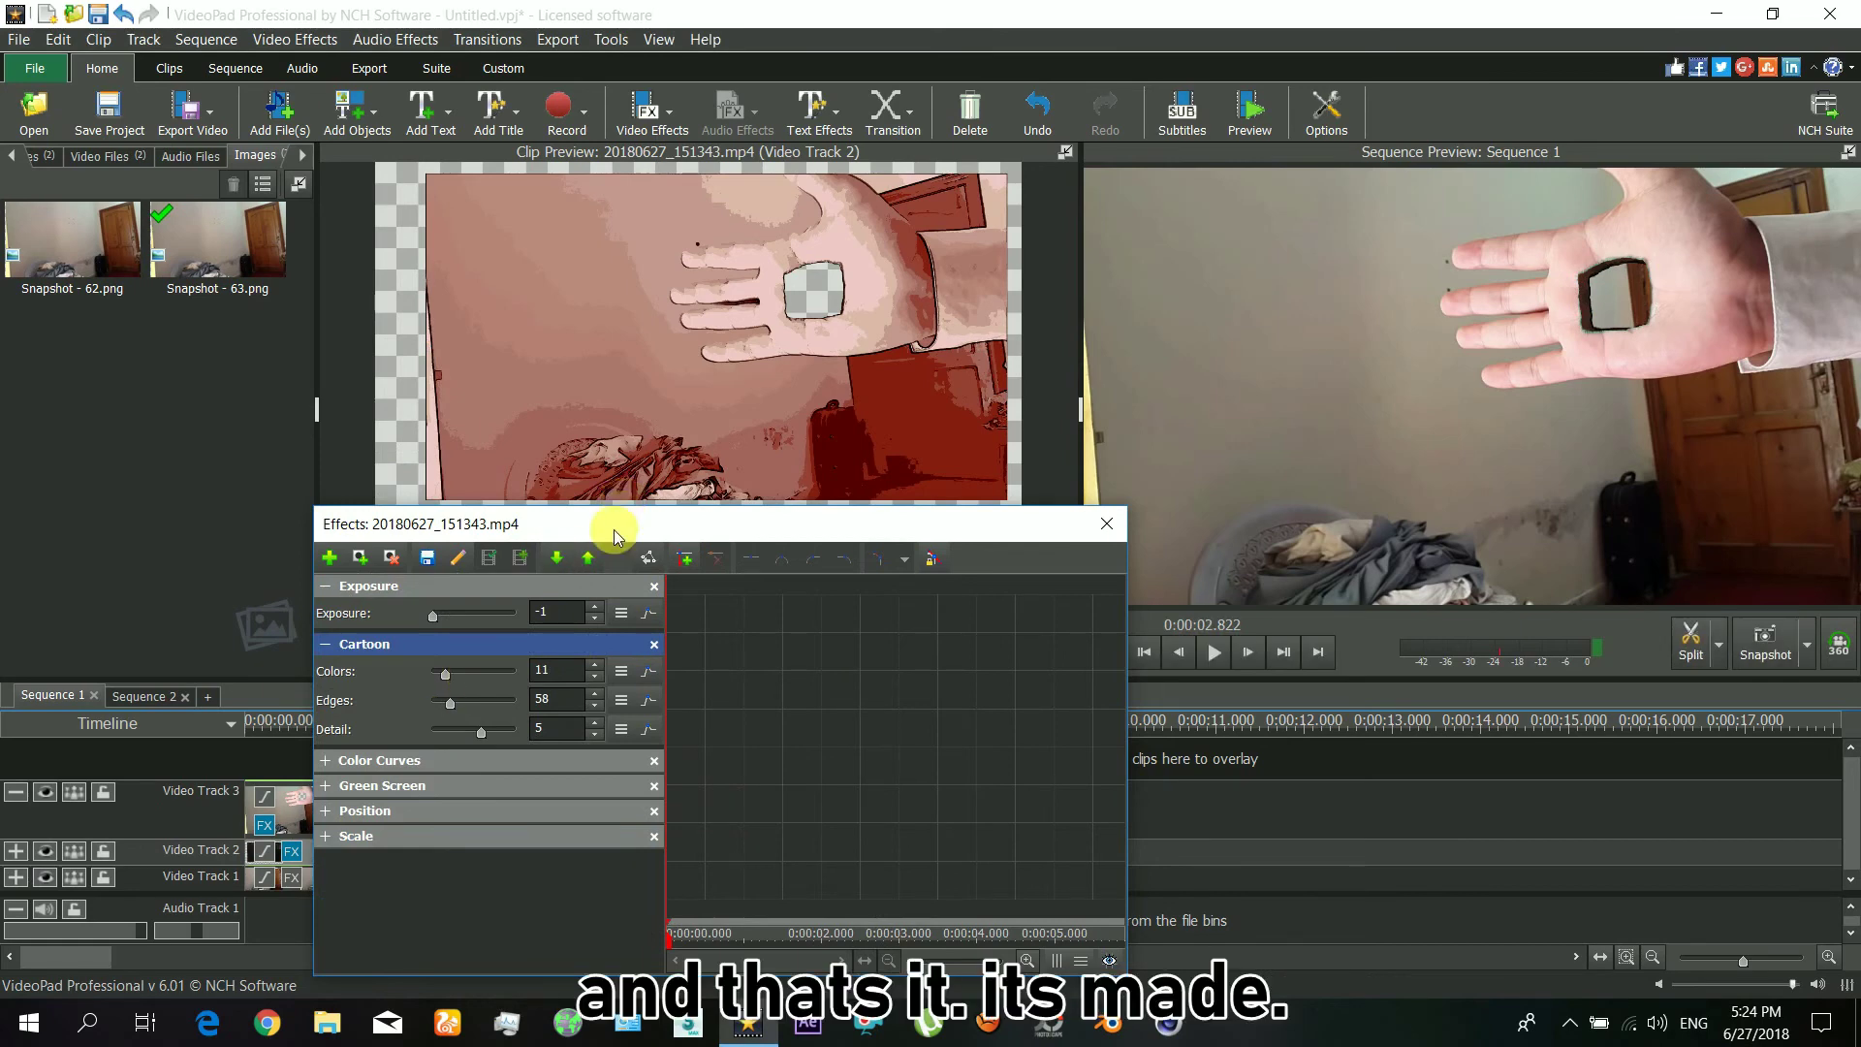
pyautogui.moveTo(614, 529); pyautogui.dragTo(545, 216)
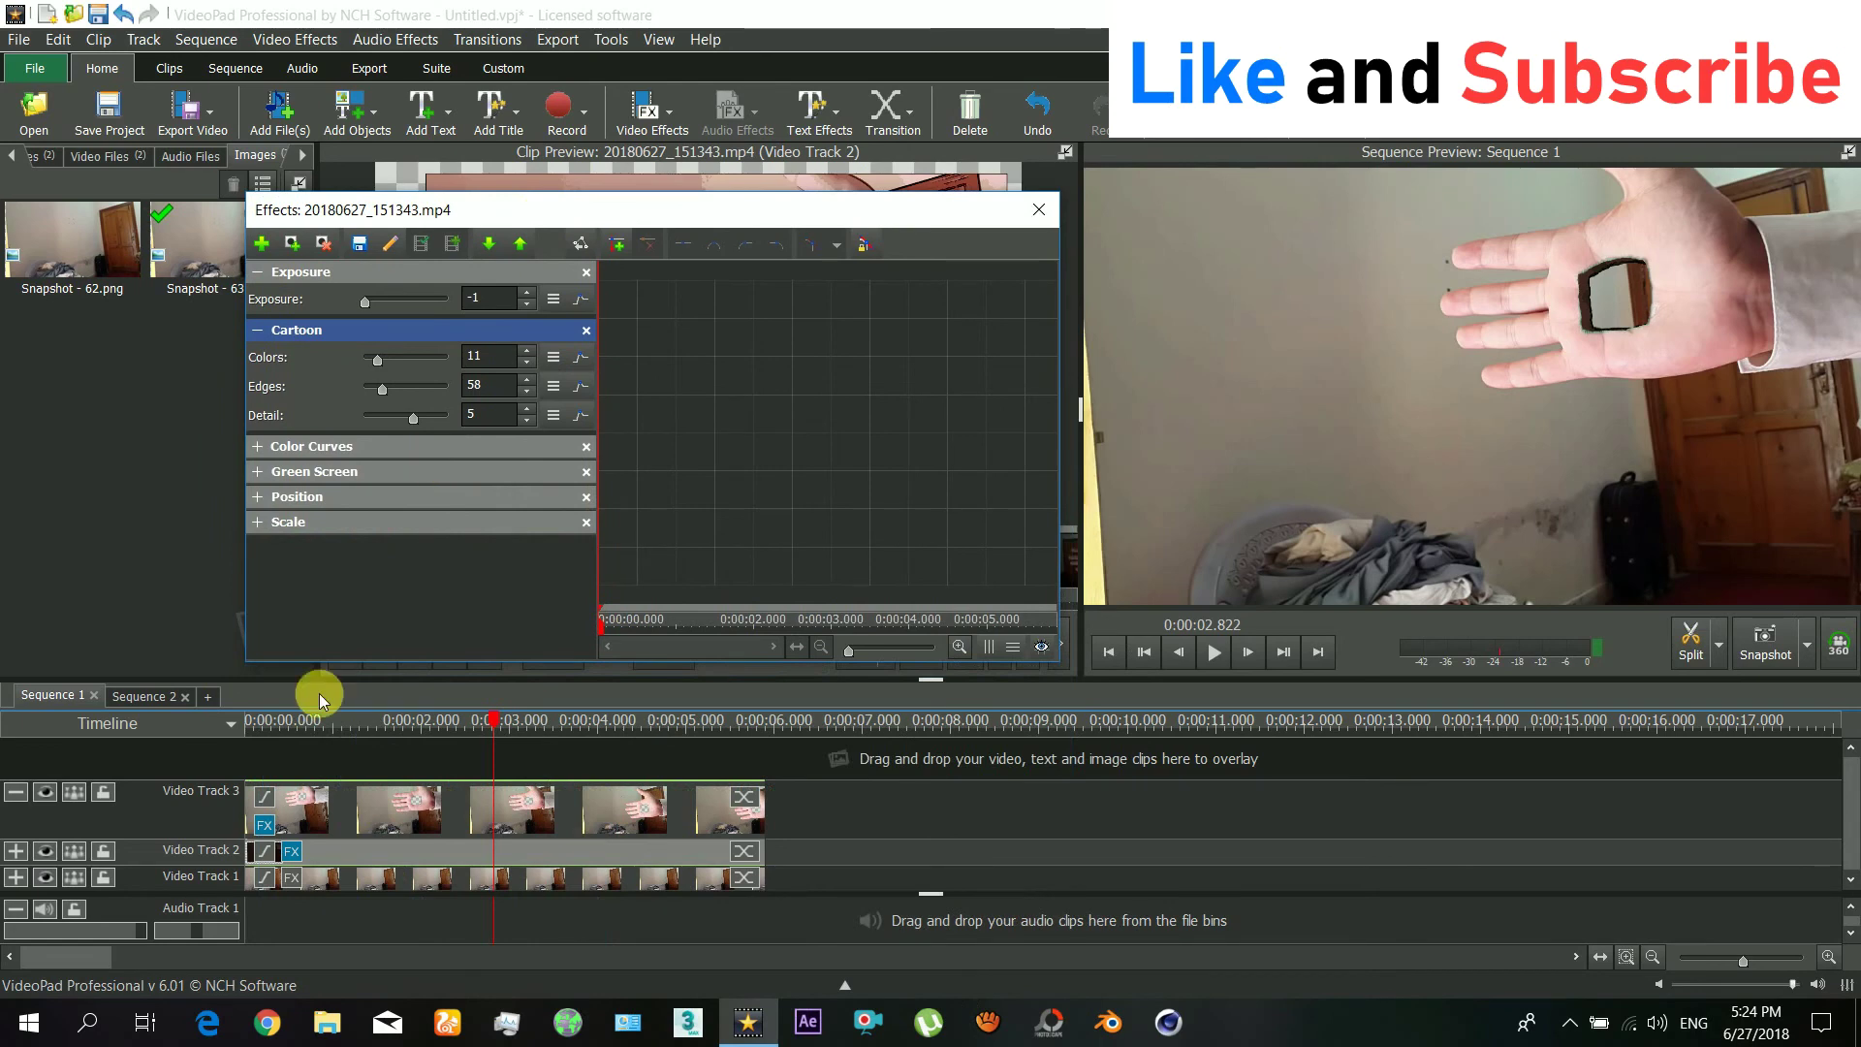
pyautogui.click(259, 725)
pyautogui.moveTo(264, 734); pyautogui.dragTo(244, 727)
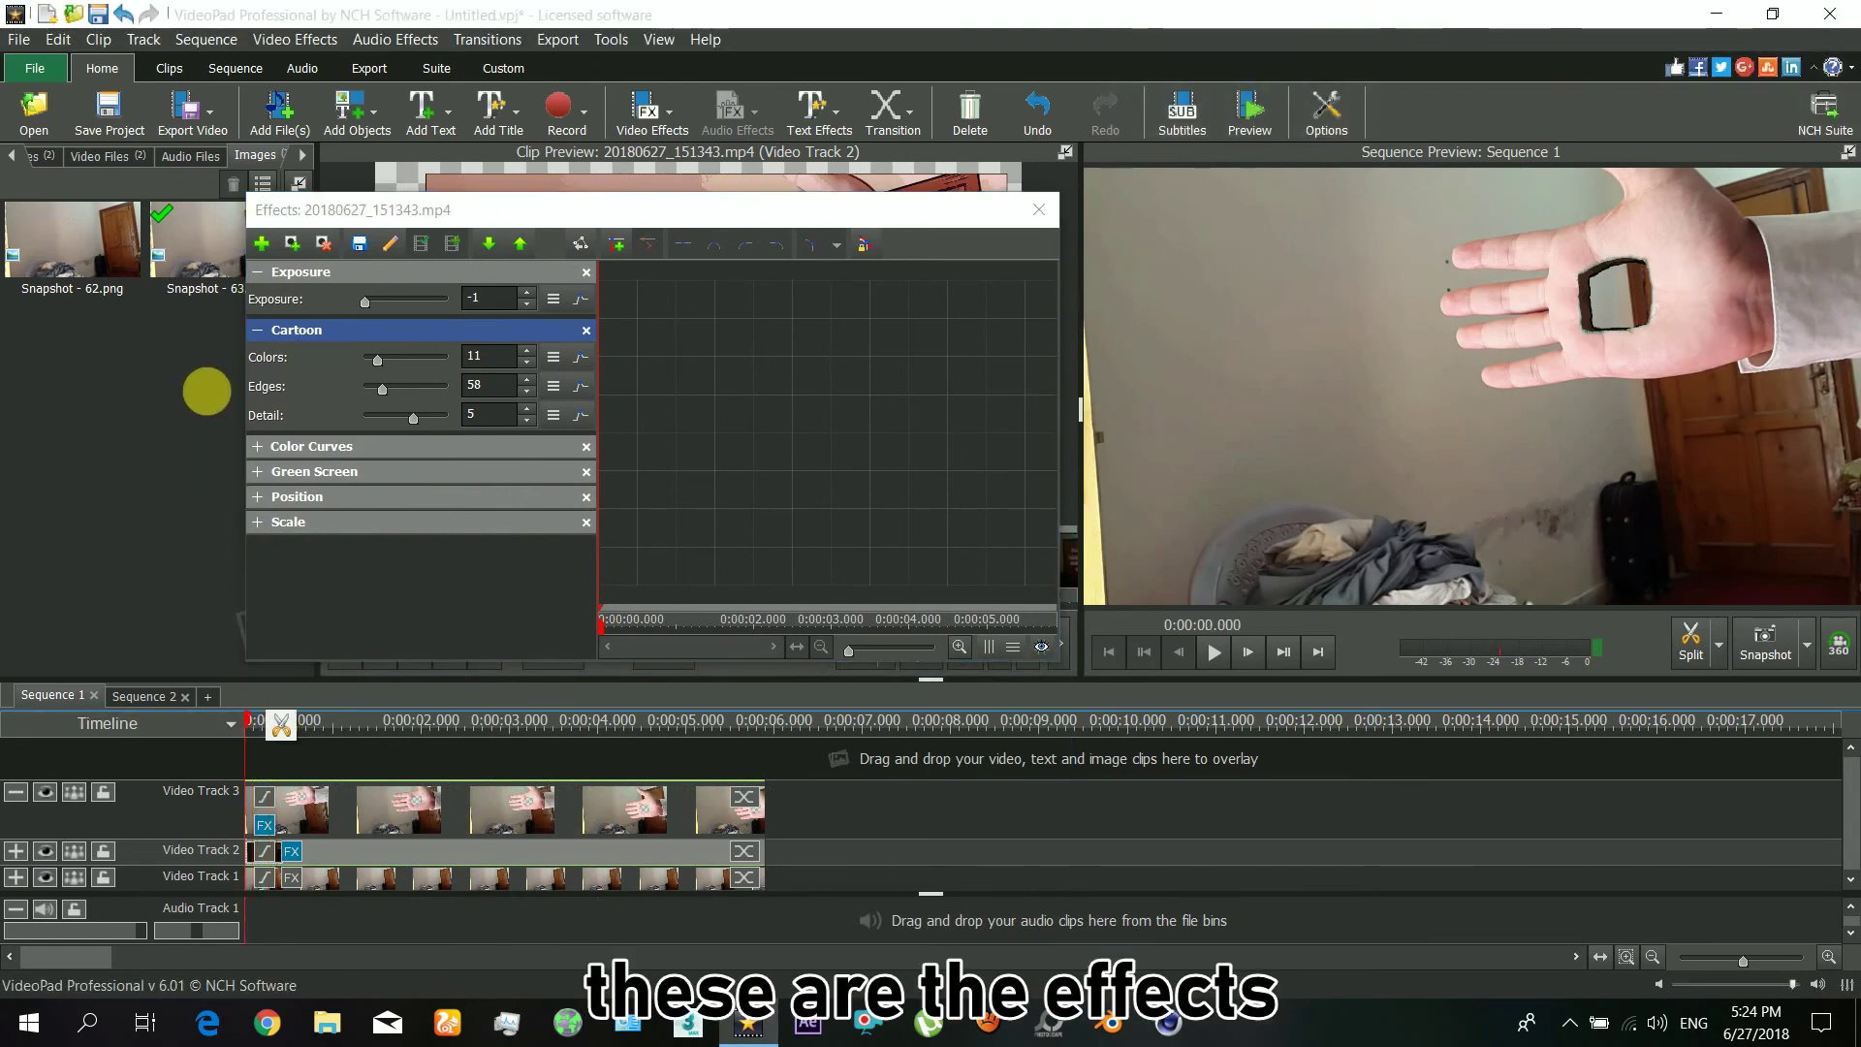
pyautogui.click(263, 281)
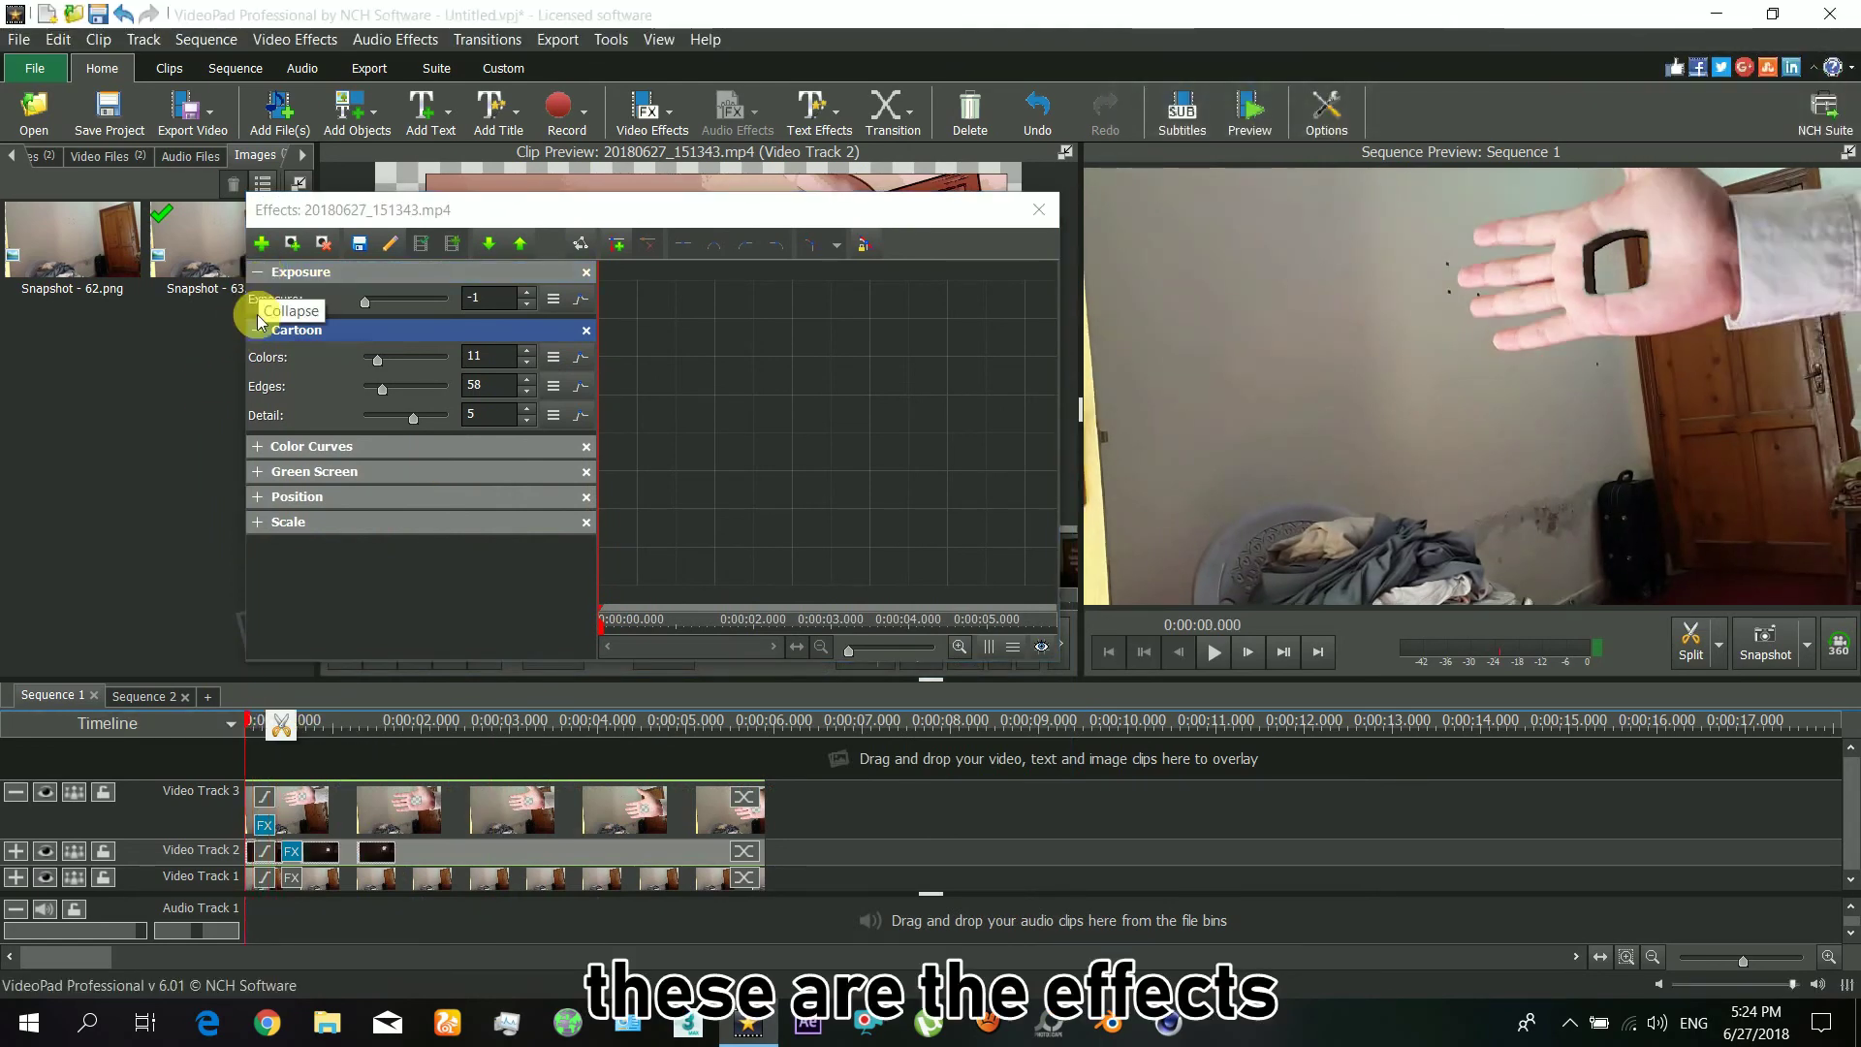
pyautogui.click(276, 330)
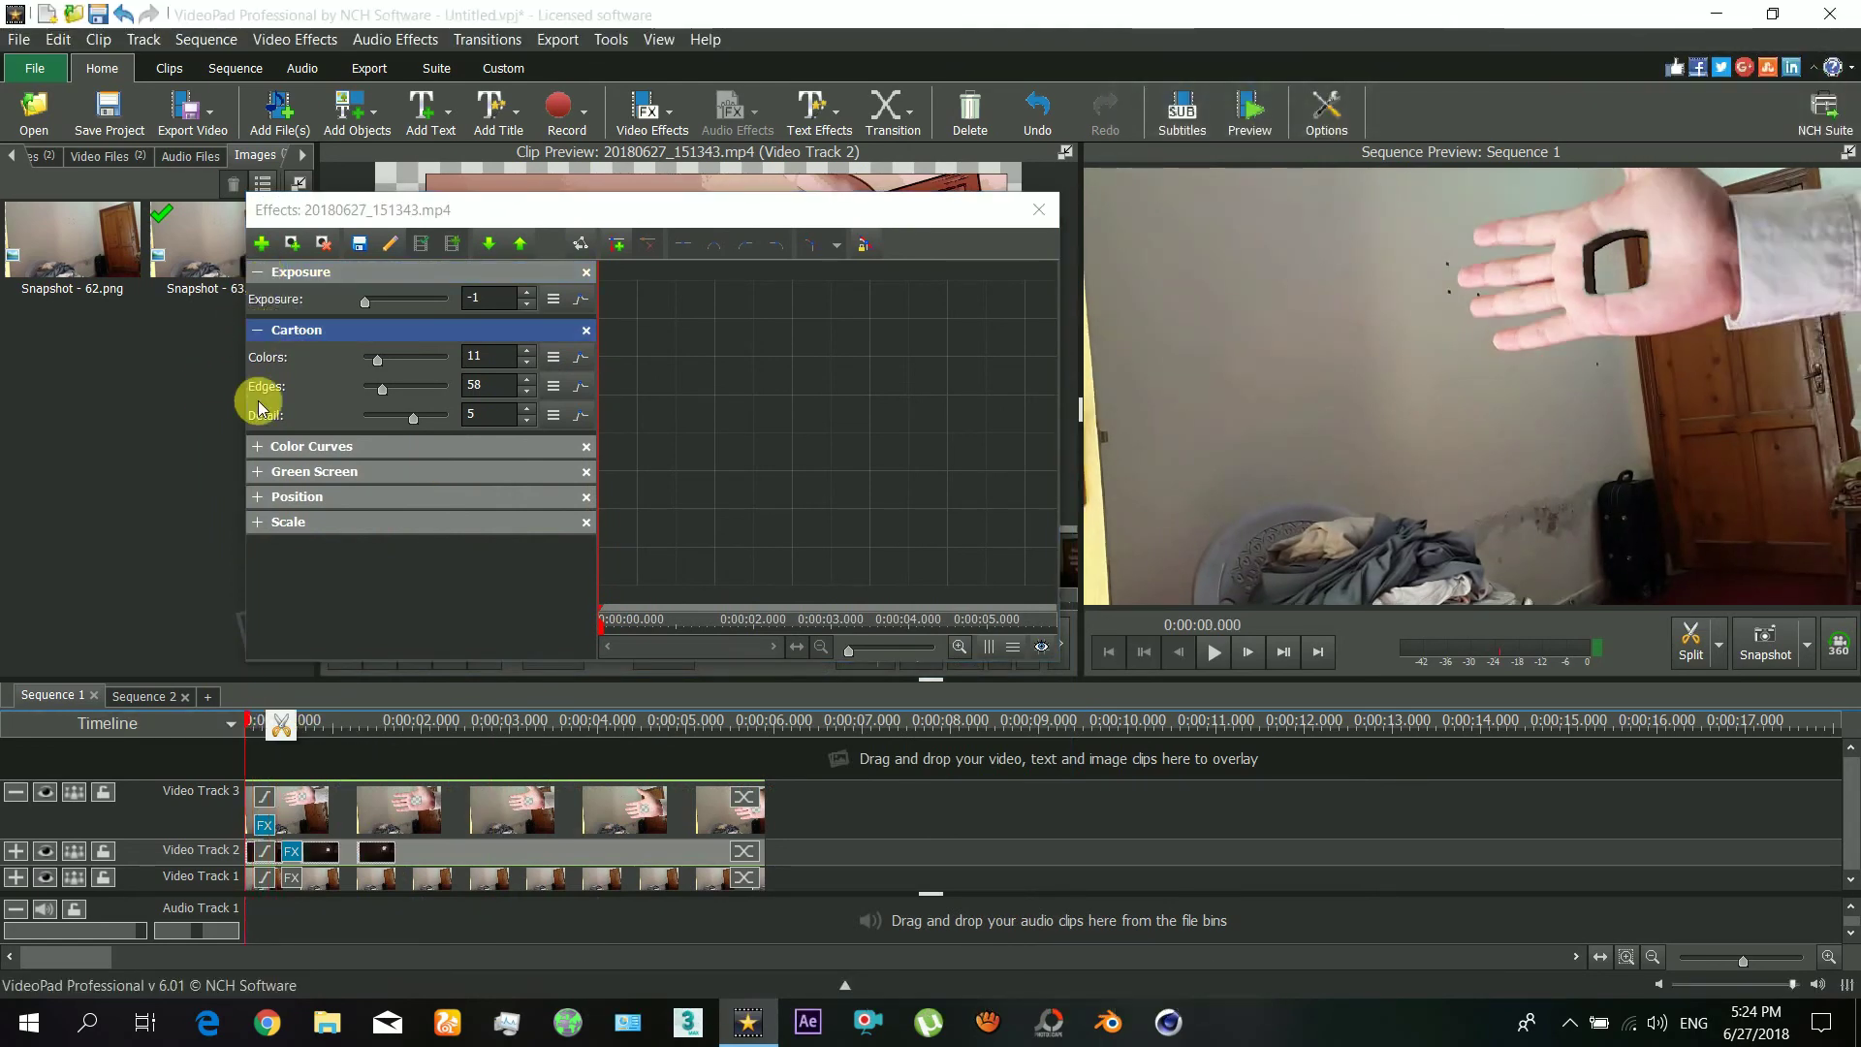
pyautogui.click(318, 529)
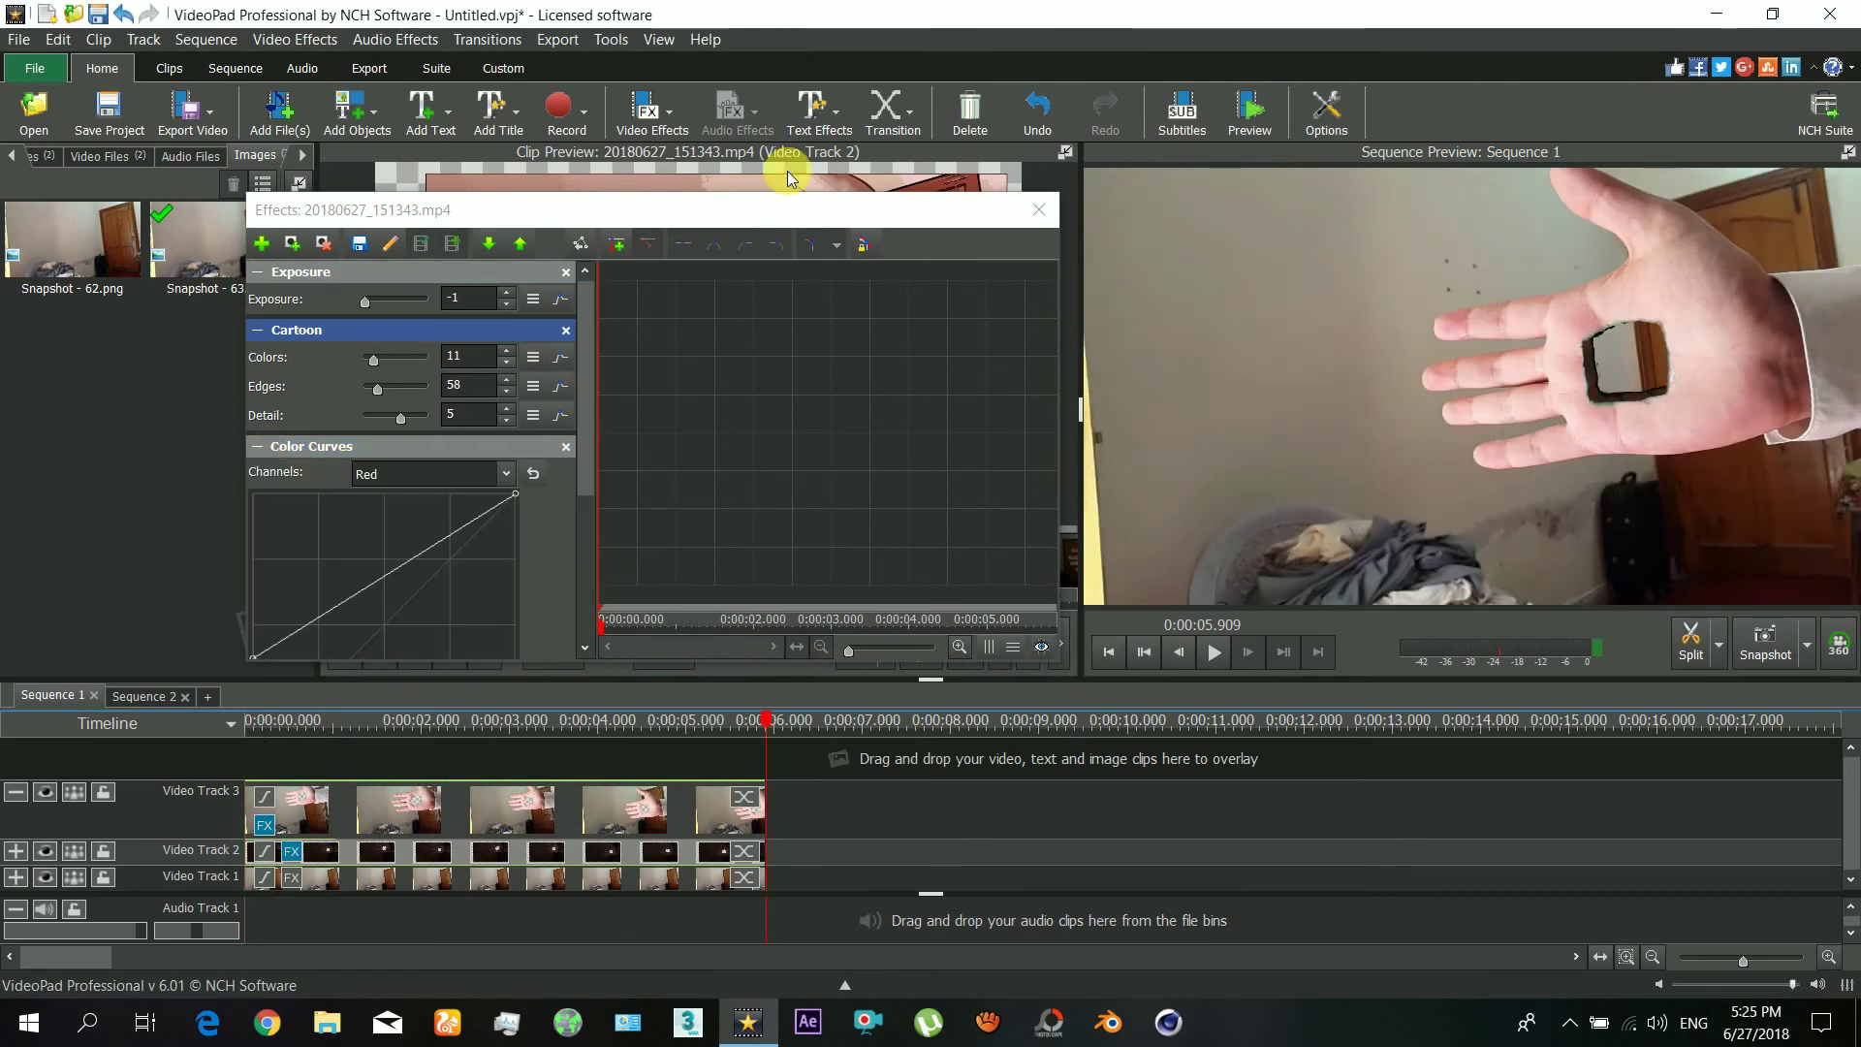
# Step: Export a 1920x1080 .avi video file named 'hand hole'
pyautogui.click(180, 120)
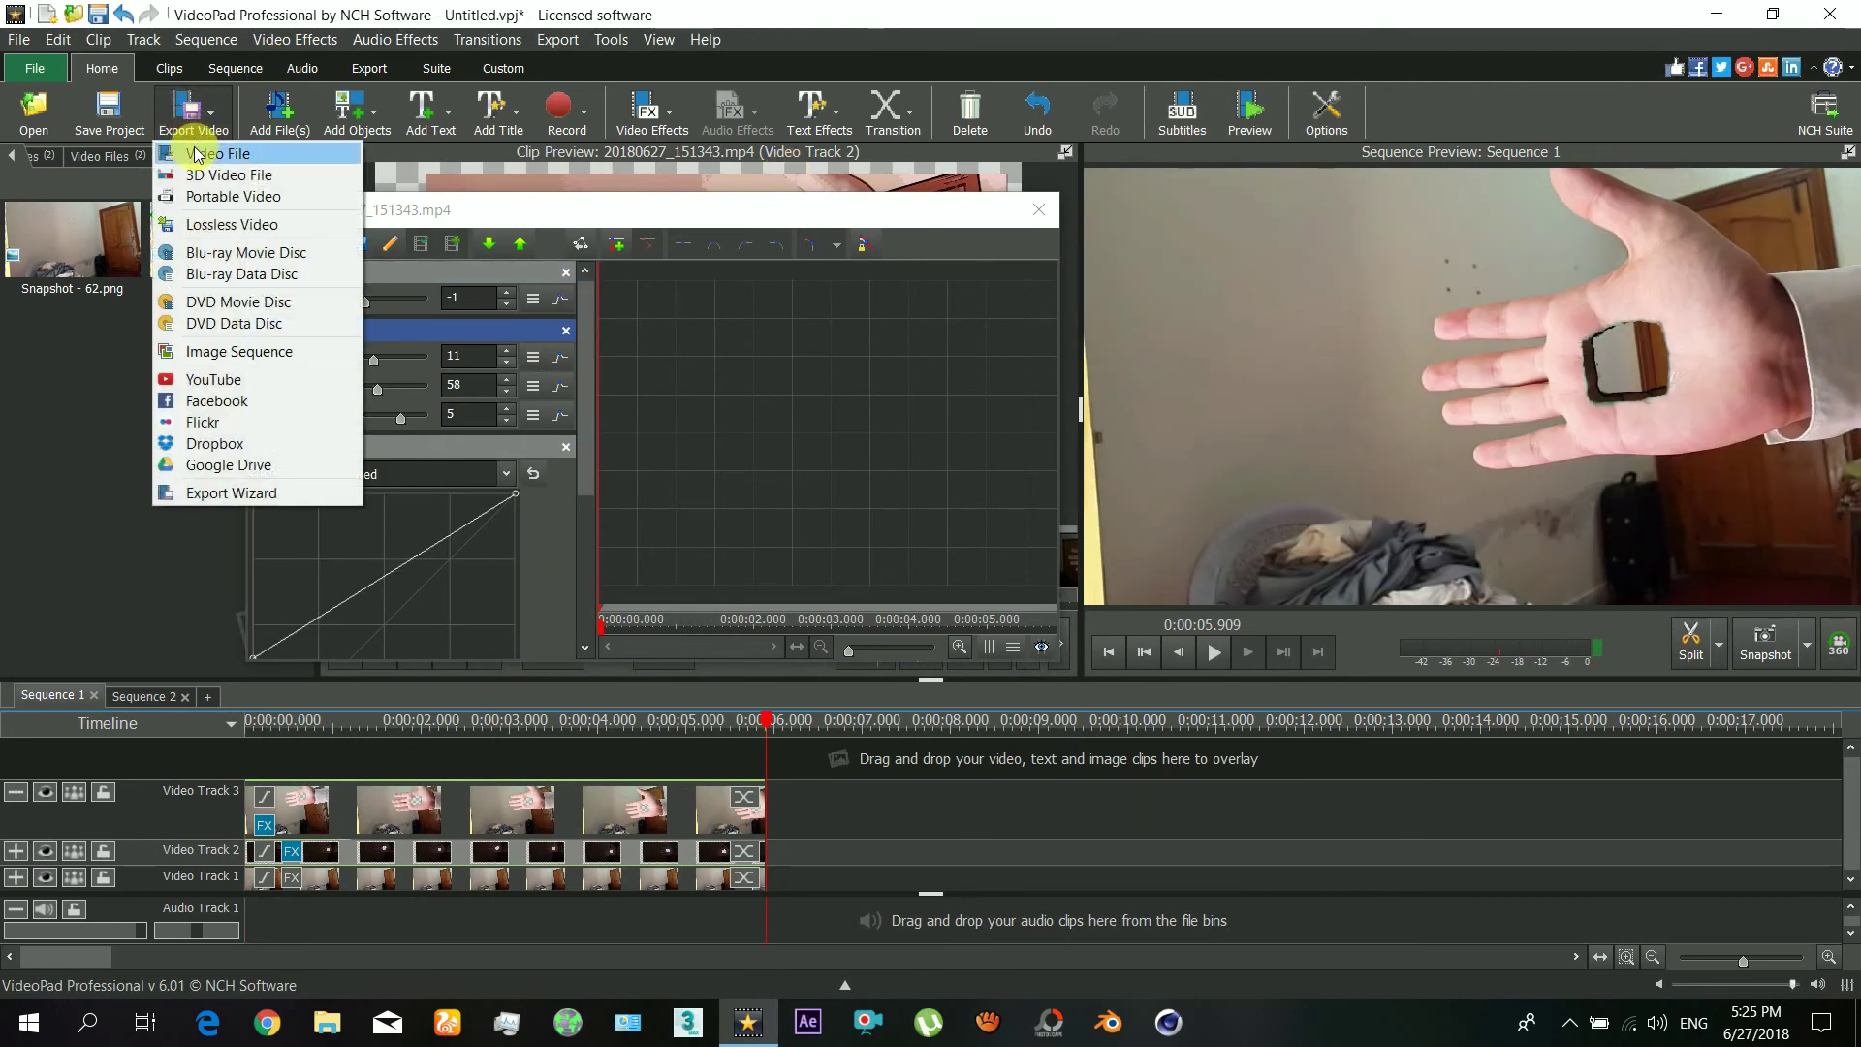
pyautogui.click(205, 153)
pyautogui.write('hole')
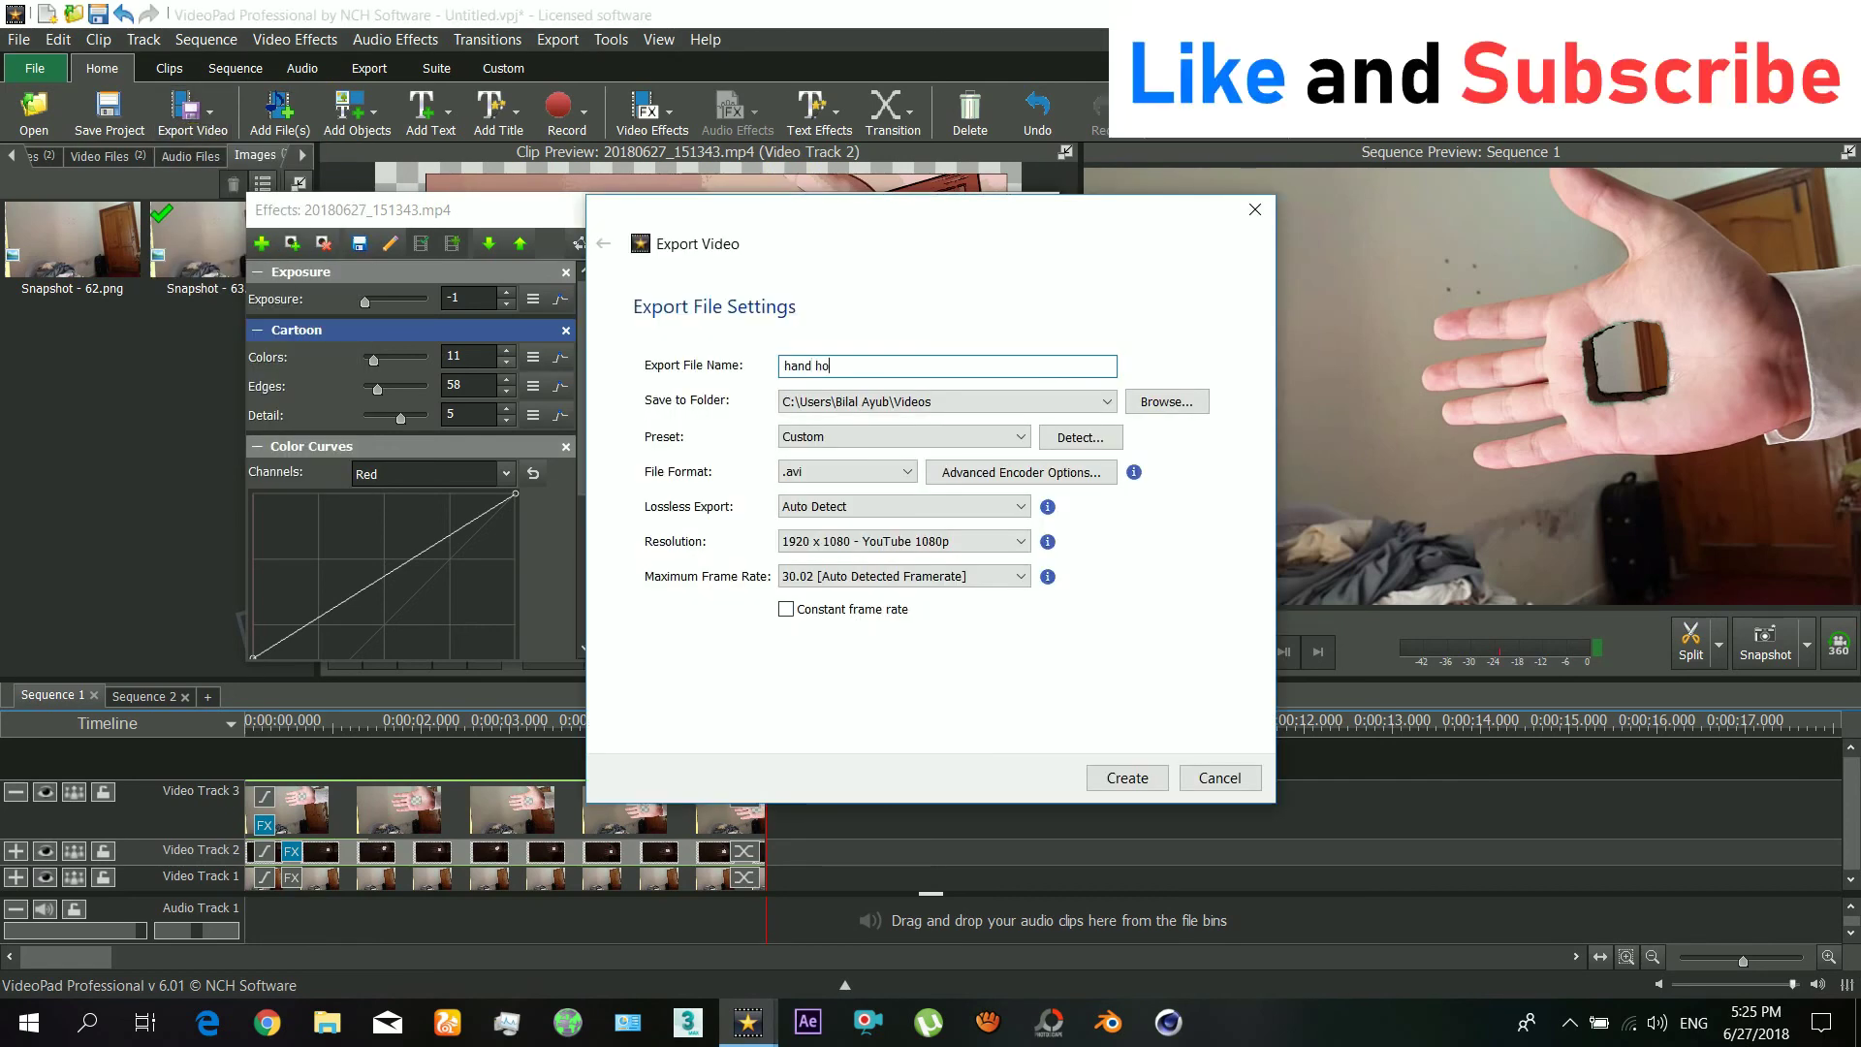
pyautogui.click(1128, 780)
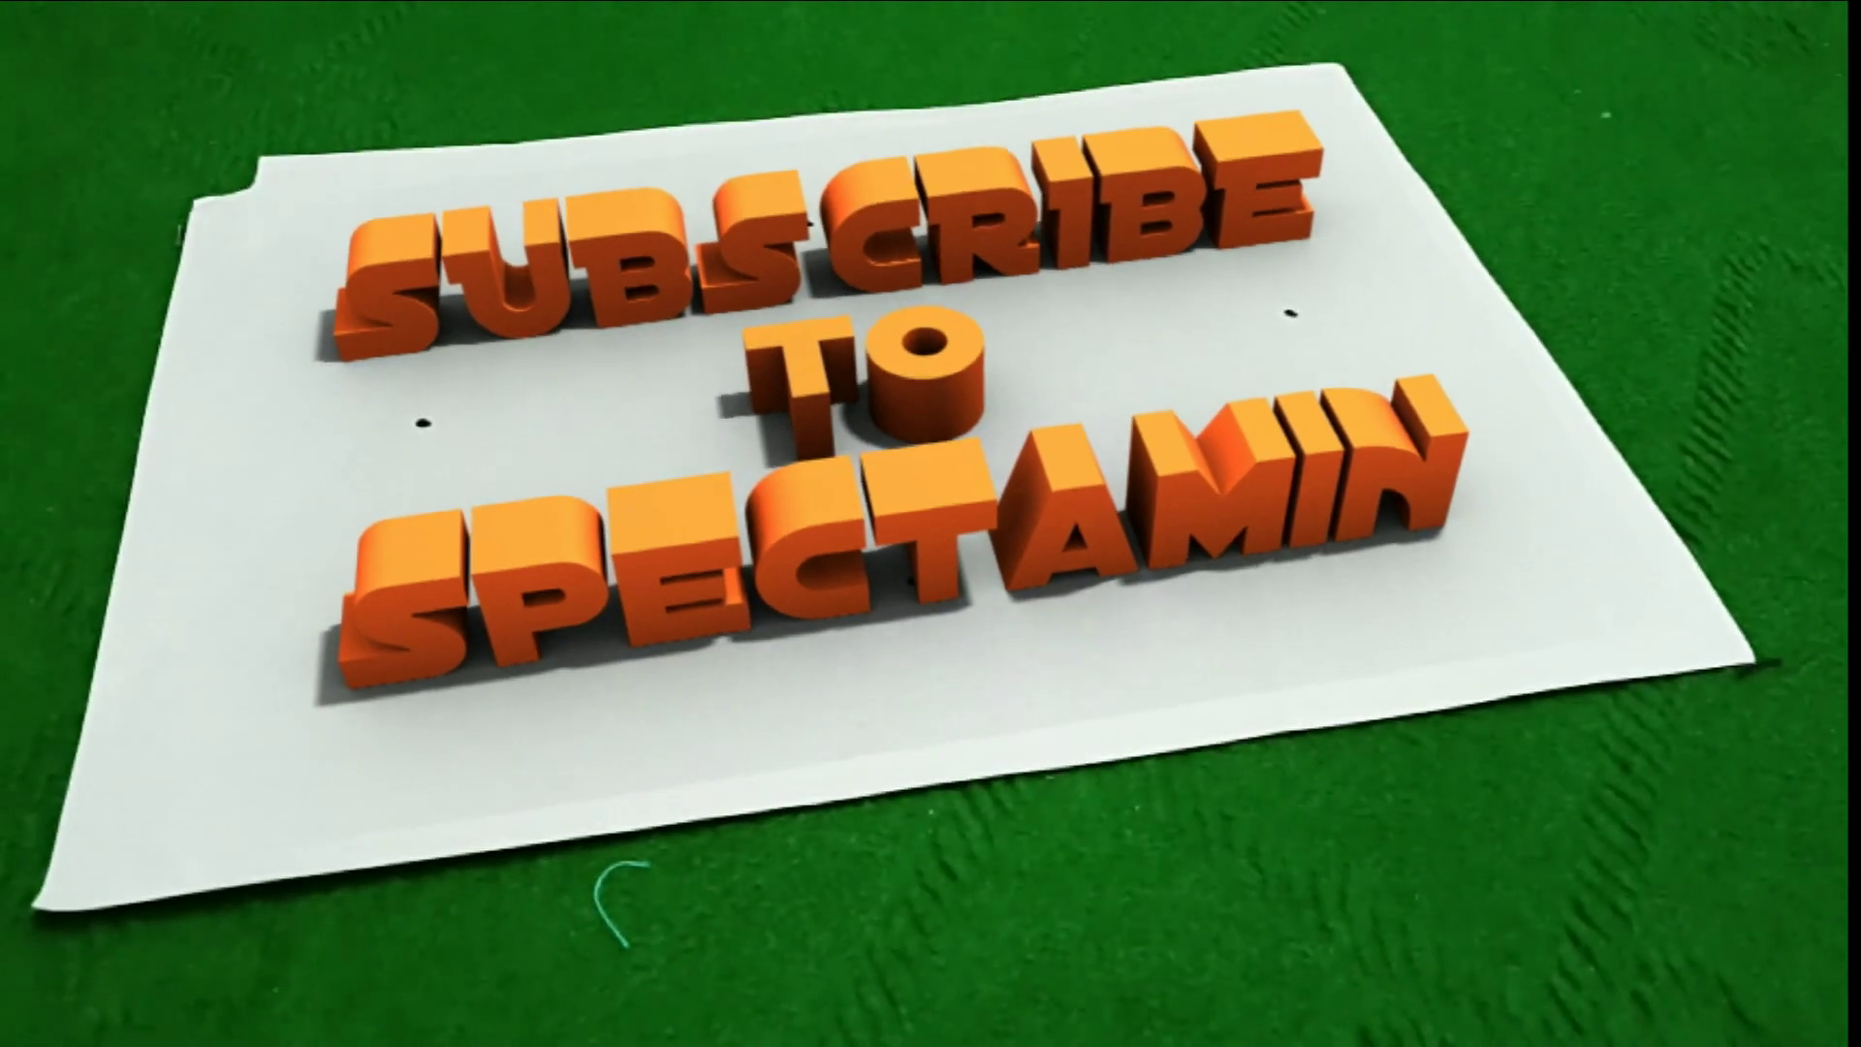